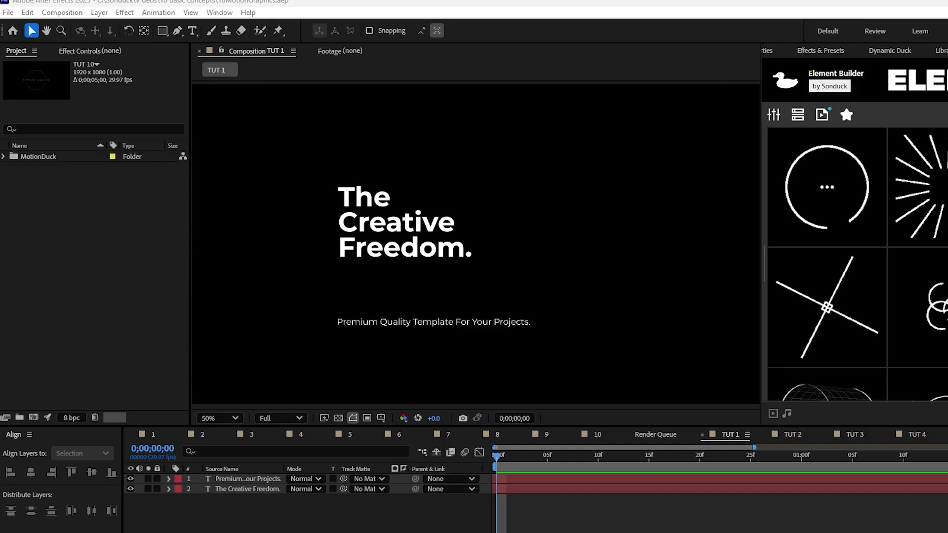
# Step: Set up the Rectangle tool with no fill and a solid white (FFFFFF) stroke 3 px wide
pyautogui.click(162, 30)
pyautogui.click(258, 31)
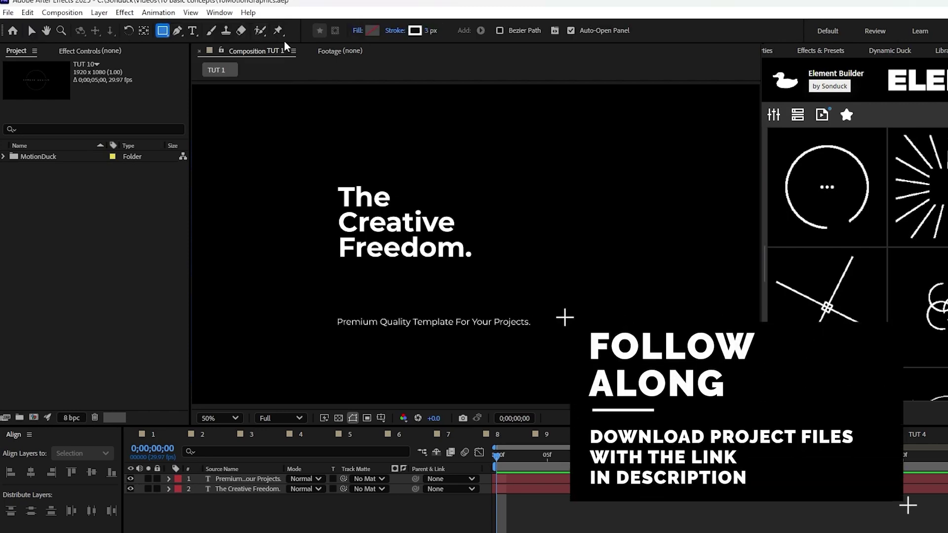
pyautogui.click(357, 30)
pyautogui.press('Return')
pyautogui.click(395, 30)
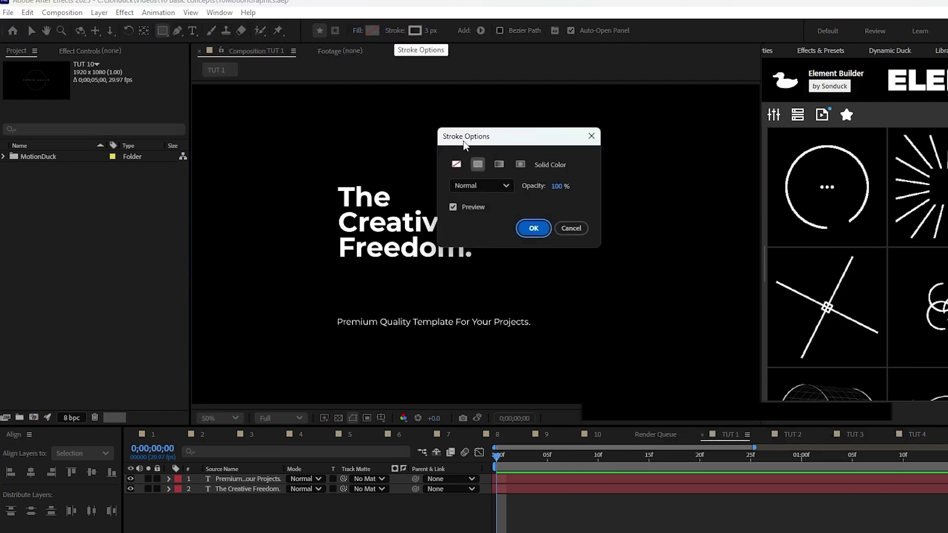
pyautogui.click(533, 226)
pyautogui.click(415, 30)
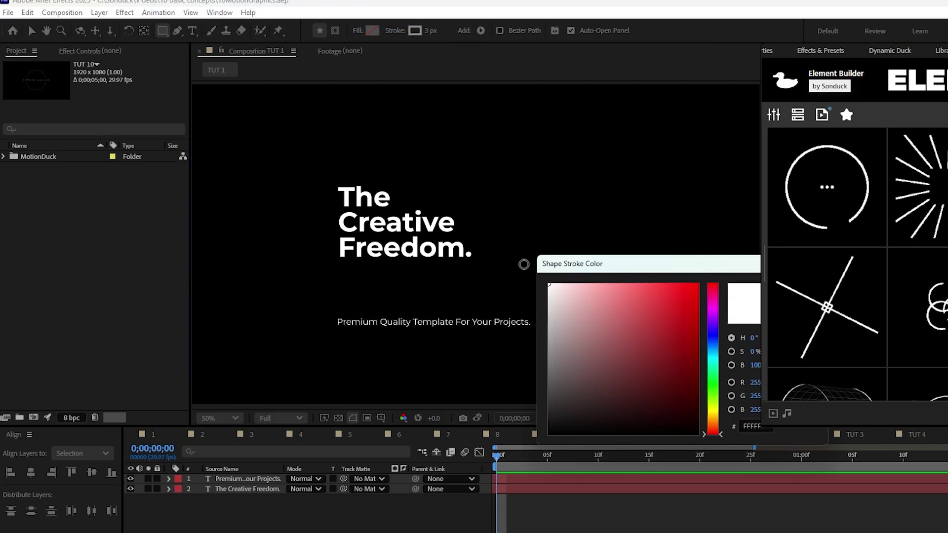
pyautogui.press('Return')
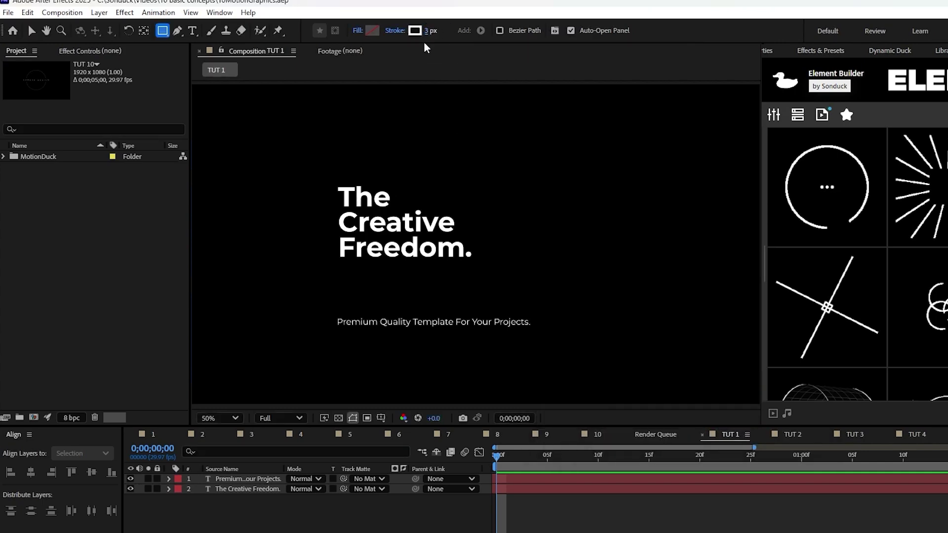
# Step: Draw a rectangle framing both text lines, centre its anchor point, and align it horizontally to the composition's centre
pyautogui.moveTo(316, 166); pyautogui.dragTo(658, 344)
pyautogui.keyDown('ctrl'); pyautogui.doubleClick(144, 31); pyautogui.keyUp('ctrl')
pyautogui.click(31, 473)
pyautogui.press('v')
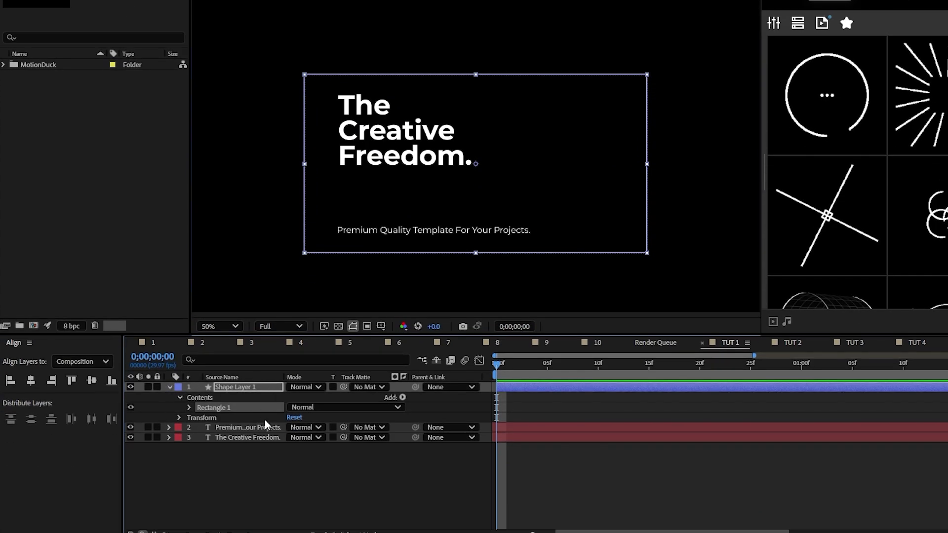
# Step: Add Trim Paths to the rectangle and keyframe End at 0% and Offset at 0° at the composition start
pyautogui.click(403, 397)
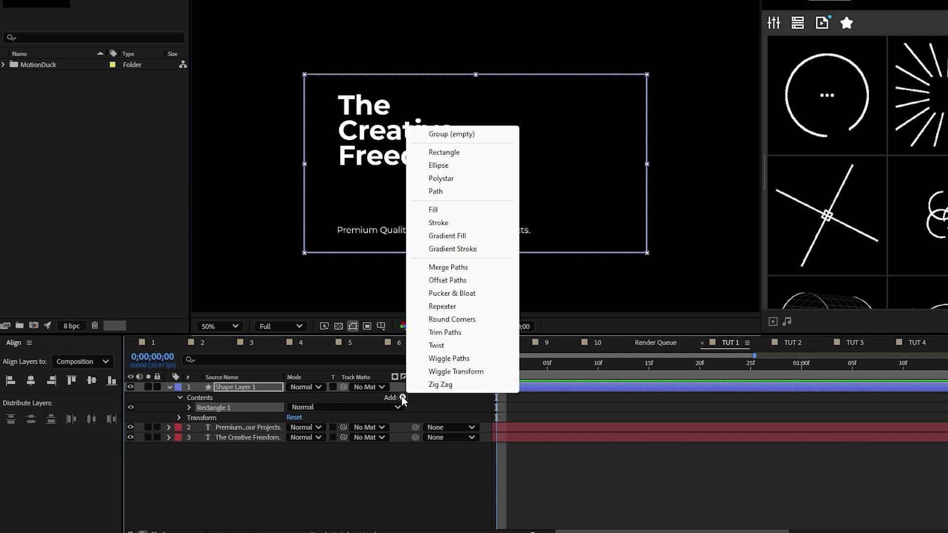
pyautogui.click(466, 330)
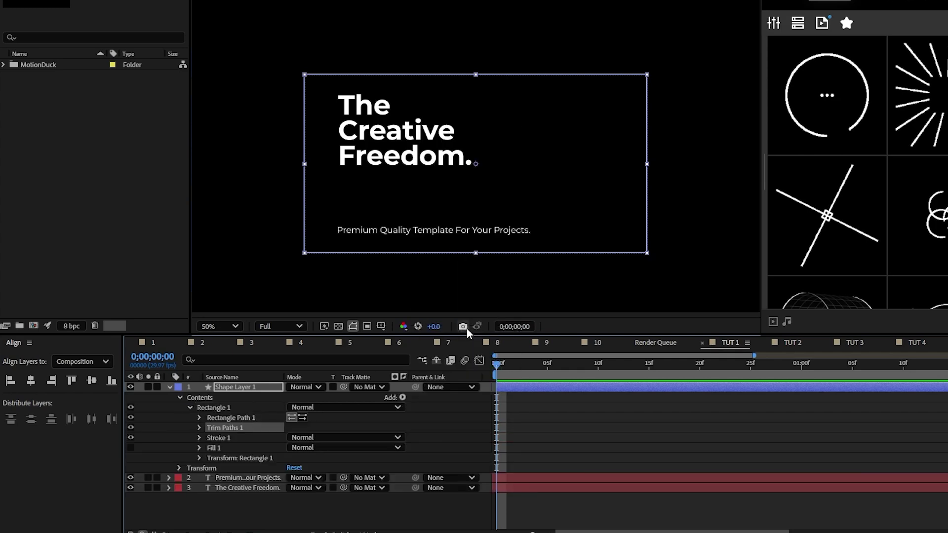
pyautogui.click(200, 428)
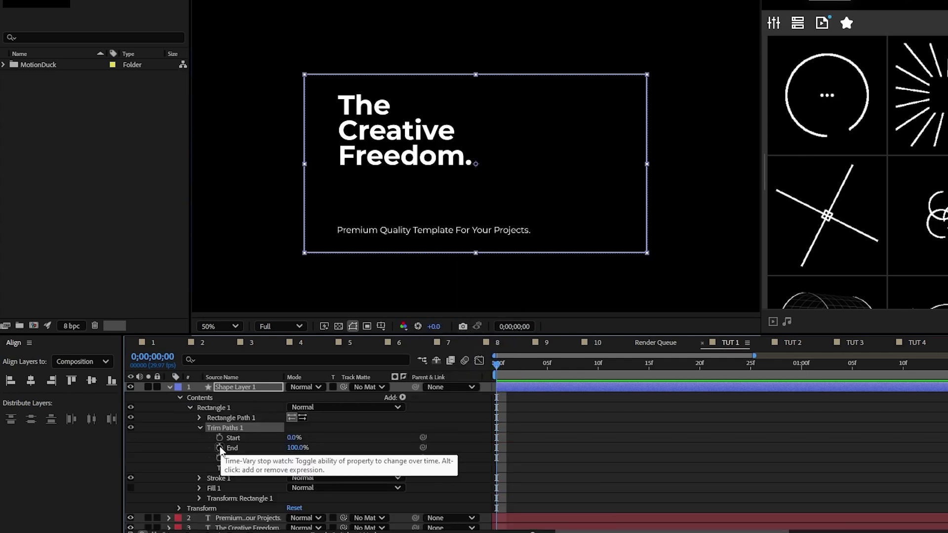
pyautogui.click(220, 447)
pyautogui.click(219, 457)
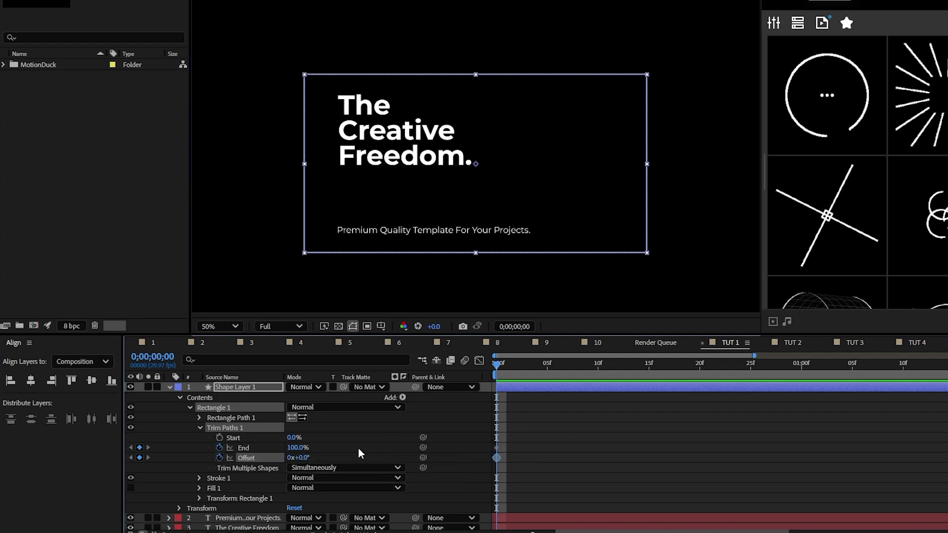
pyautogui.moveTo(300, 451); pyautogui.dragTo(237, 449)
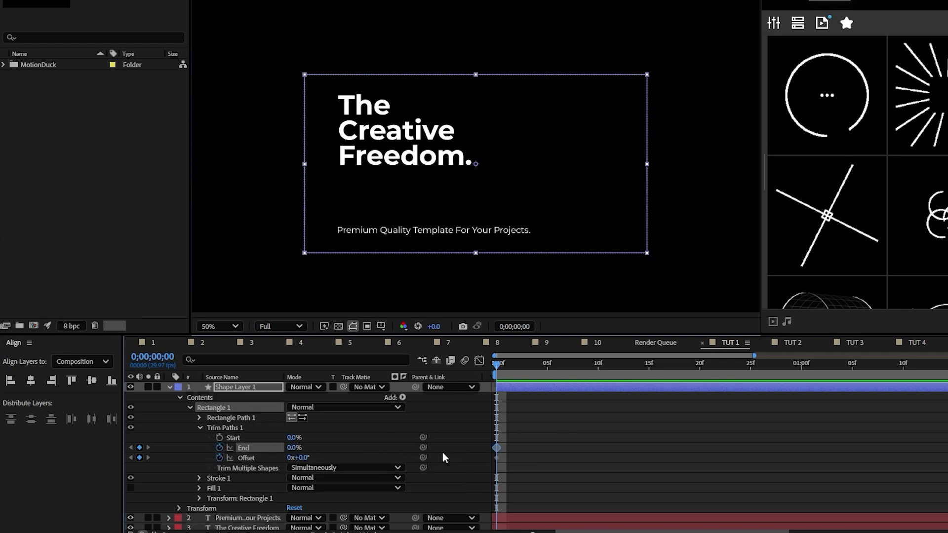
# Step: At 0;00;01;00, set the rectangle's Trim Paths End to 100% and Offset to 180°
pyautogui.hotkey('shift', 'pagedown')
pyautogui.hotkey('shift', 'pagedown')
pyautogui.hotkey('shift', 'pagedown')
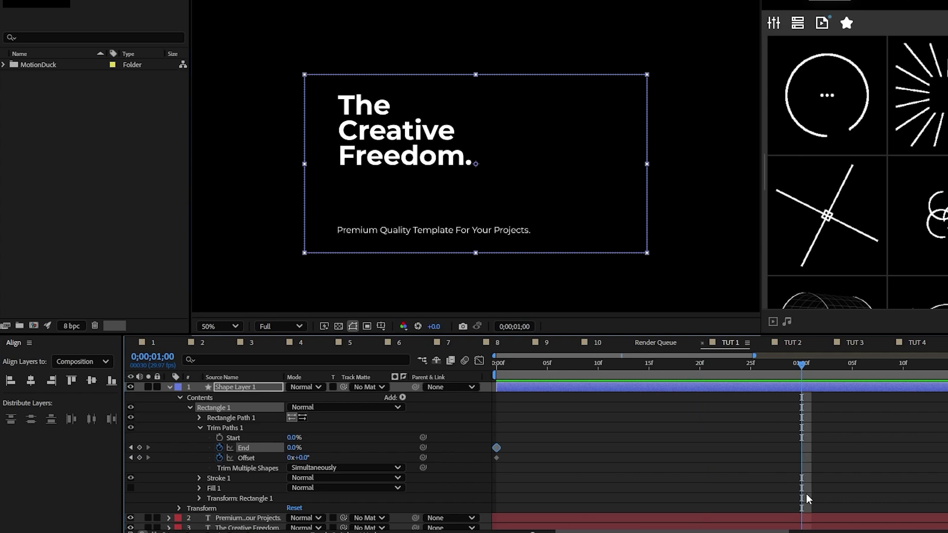
pyautogui.moveTo(302, 448); pyautogui.dragTo(355, 449)
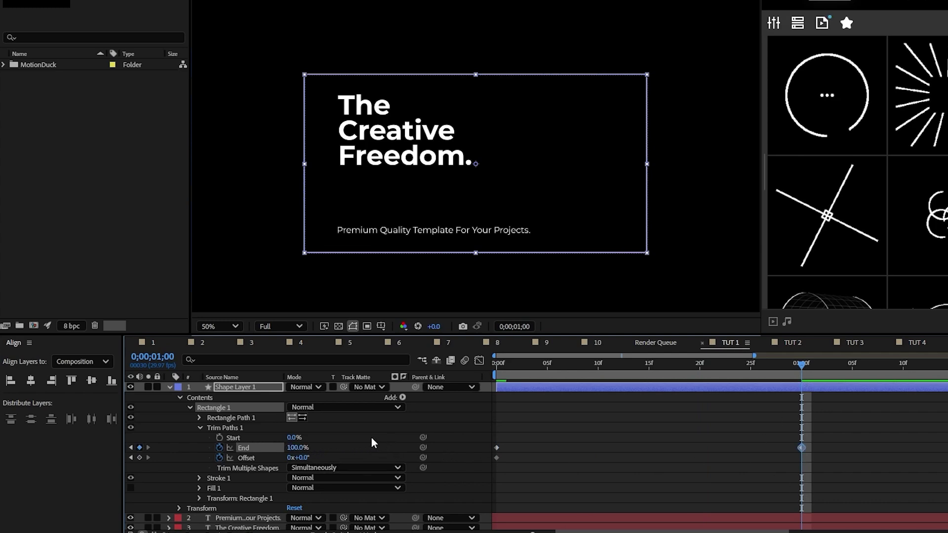
pyautogui.click(303, 459)
pyautogui.press('Return')
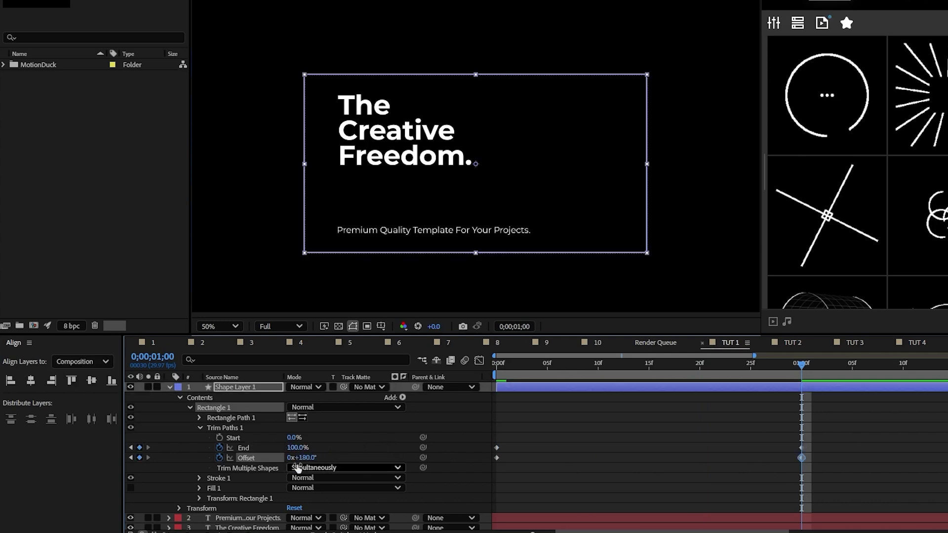
# Step: Apply Easy Ease to all the End and Offset keyframes of the rectangle's Trim Paths
pyautogui.moveTo(802, 373)
pyautogui.mouseDown()
pyautogui.moveTo(496, 365)
pyautogui.moveTo(818, 374)
pyautogui.moveTo(539, 369)
pyautogui.moveTo(803, 370)
pyautogui.mouseUp()
pyautogui.moveTo(853, 429); pyautogui.dragTo(488, 466)
pyautogui.press('F9')
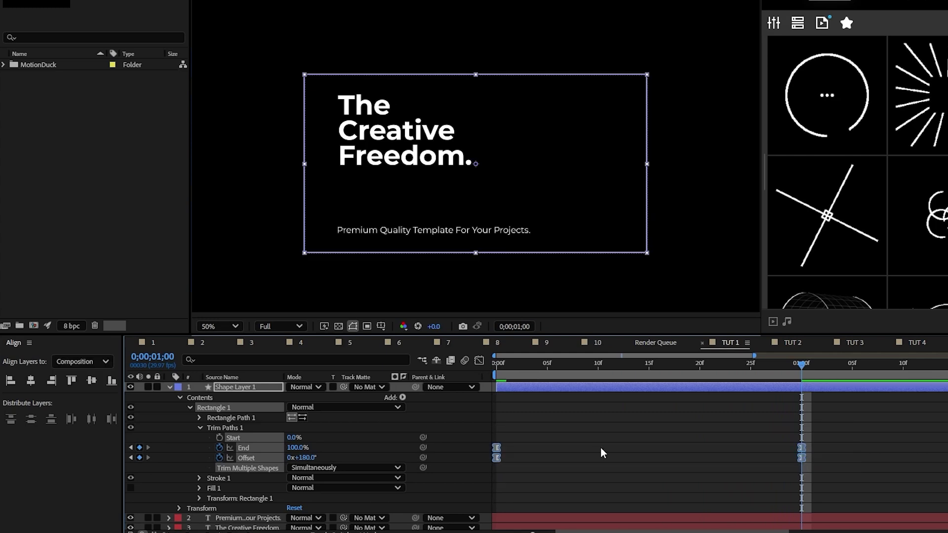
# Step: Reshape the End and Offset speed curves by adjusting both keyframes' easing handles, and return to the composition start
pyautogui.click(478, 362)
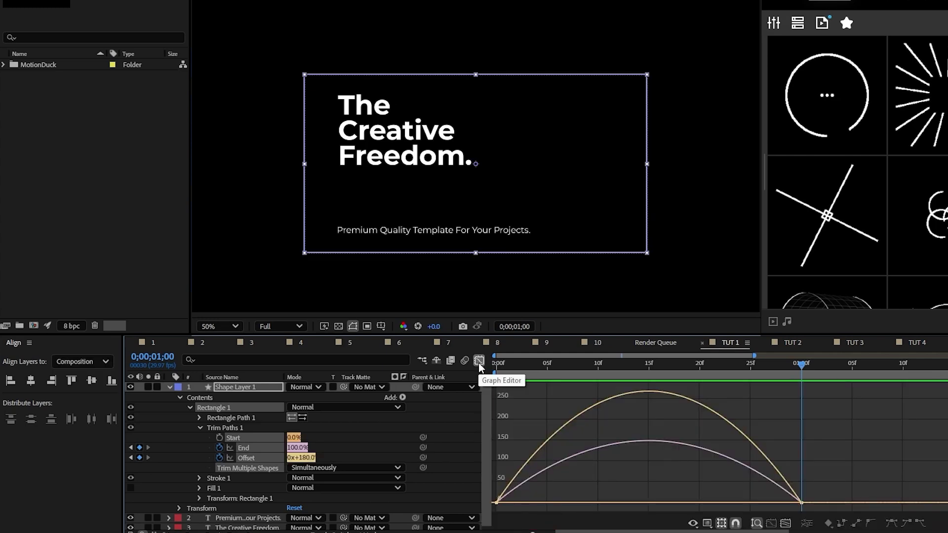
pyautogui.moveTo(848, 476); pyautogui.dragTo(662, 501)
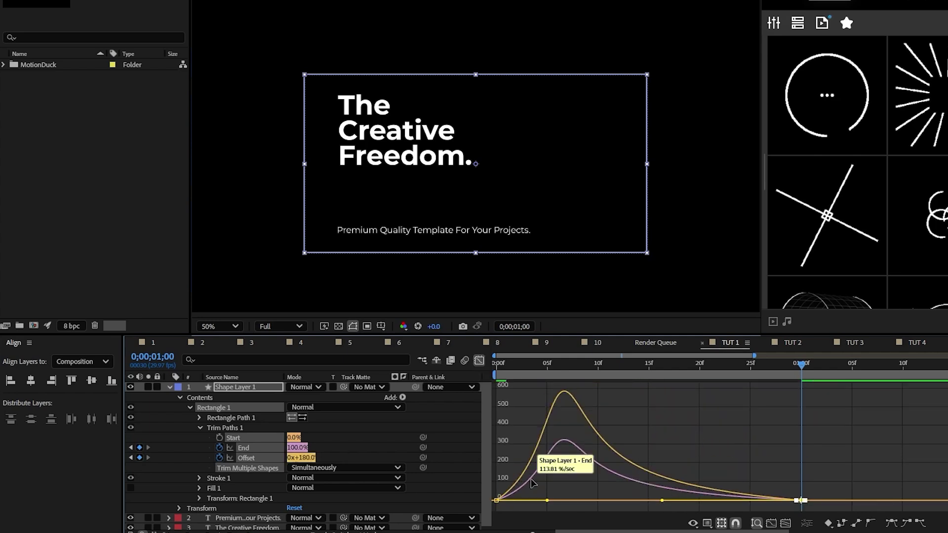
pyautogui.moveTo(547, 500); pyautogui.dragTo(620, 500)
pyautogui.press('Home')
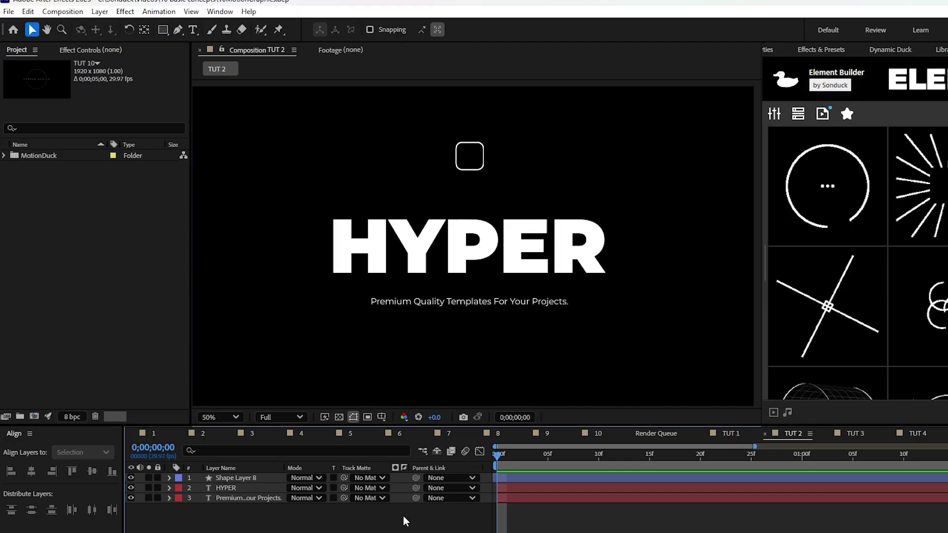
# Step: In the TUT 2 composition, draw a right-angled two-segment corner with the Pen tool inside the rounded square
pyautogui.click(178, 29)
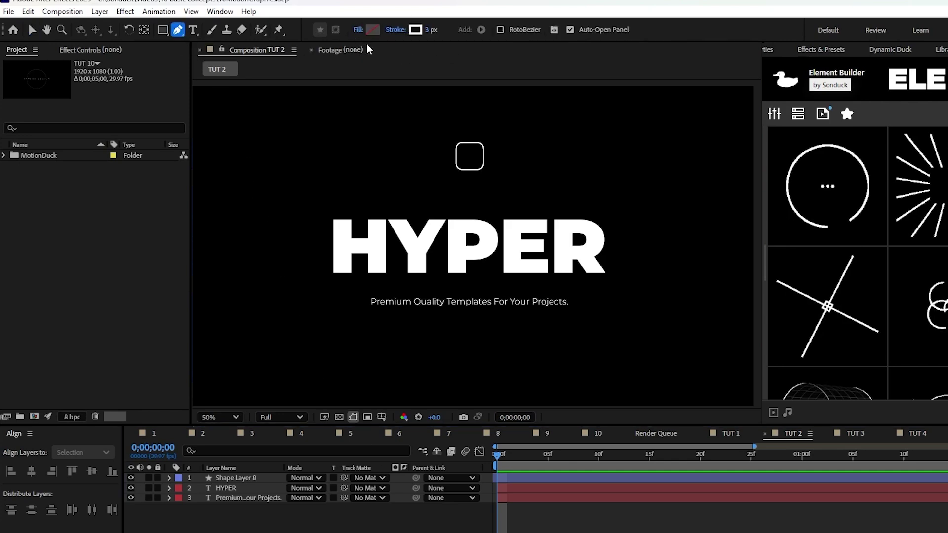
pyautogui.scroll(6, 434, 148)
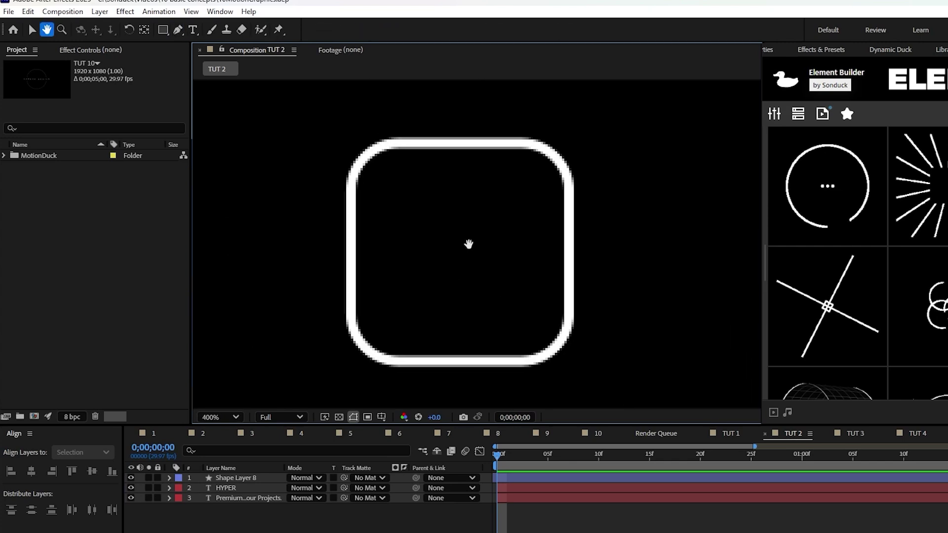
pyautogui.click(432, 201)
pyautogui.click(471, 200)
pyautogui.click(471, 237)
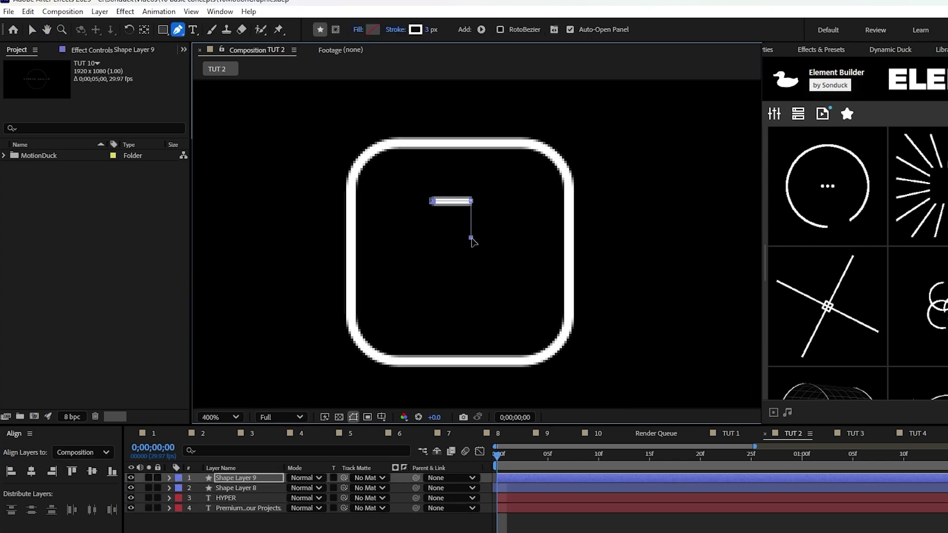
pyautogui.moveTo(473, 244); pyautogui.dragTo(483, 246)
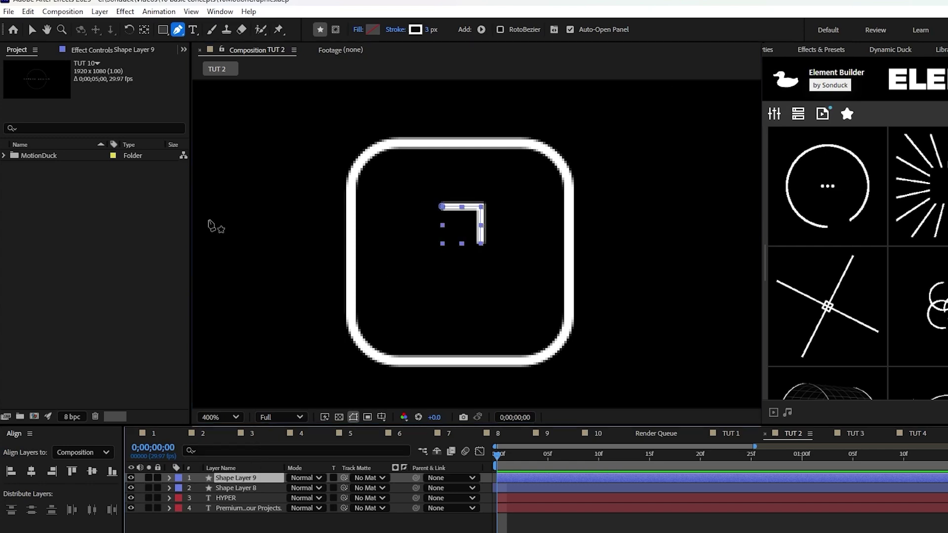
# Step: Centre the corner shape's anchor point, rotate it 45°, and move the arrowhead to the square's right half at mid-height
pyautogui.click(144, 29)
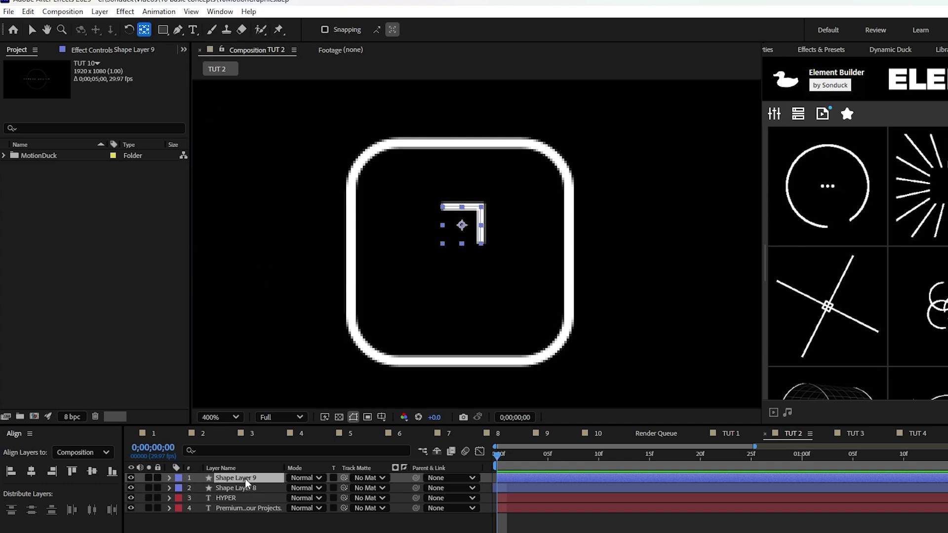
pyautogui.write('r45')
pyautogui.press('Return')
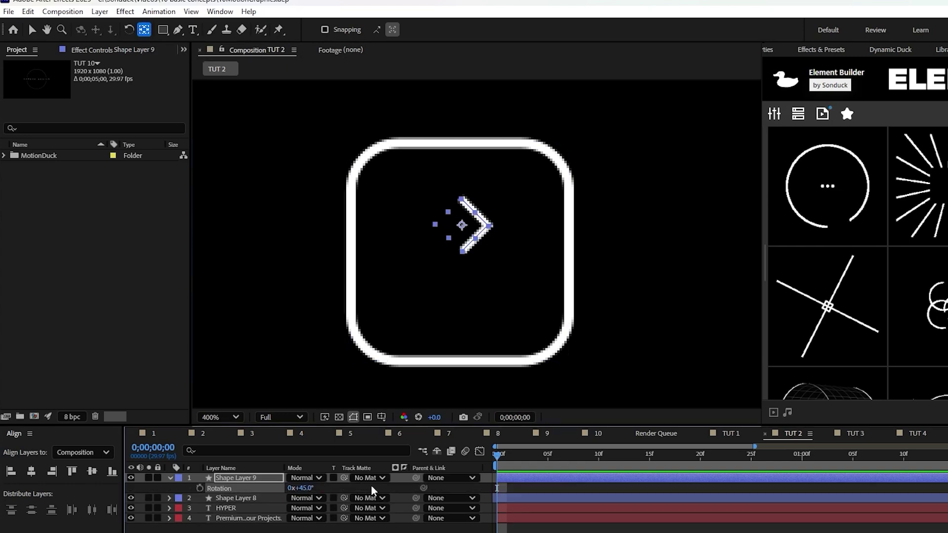
pyautogui.press('v')
pyautogui.moveTo(476, 225); pyautogui.dragTo(513, 247)
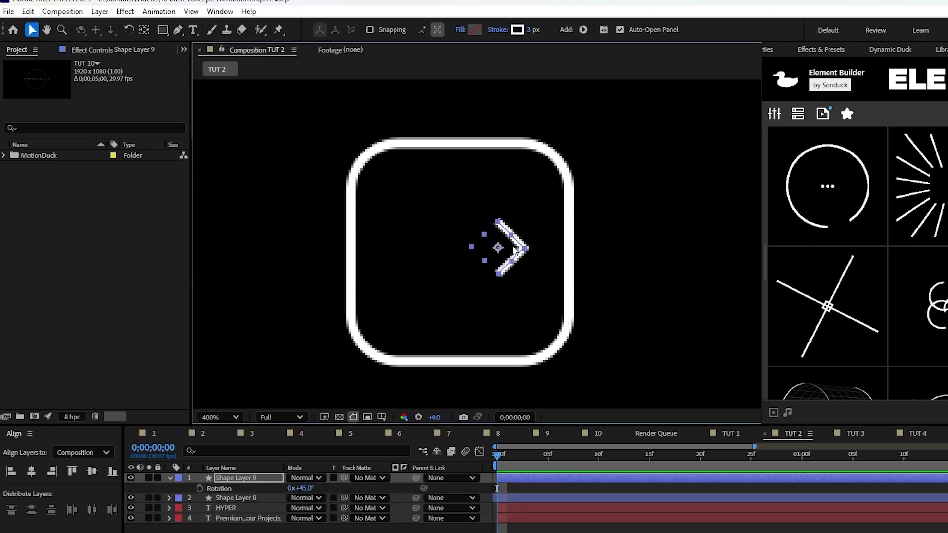
# Step: Add a straight horizontal shaft to the arrowhead's layer, running left from its tip inside the rounded square
pyautogui.click(235, 479)
pyautogui.click(248, 528)
pyautogui.click(241, 478)
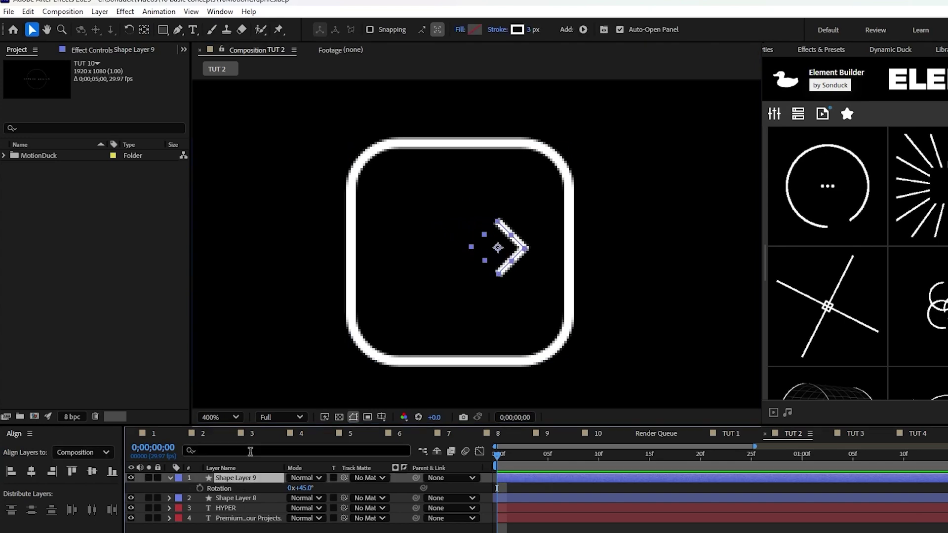
pyautogui.press('g')
pyautogui.press('.')
pyautogui.click(559, 253)
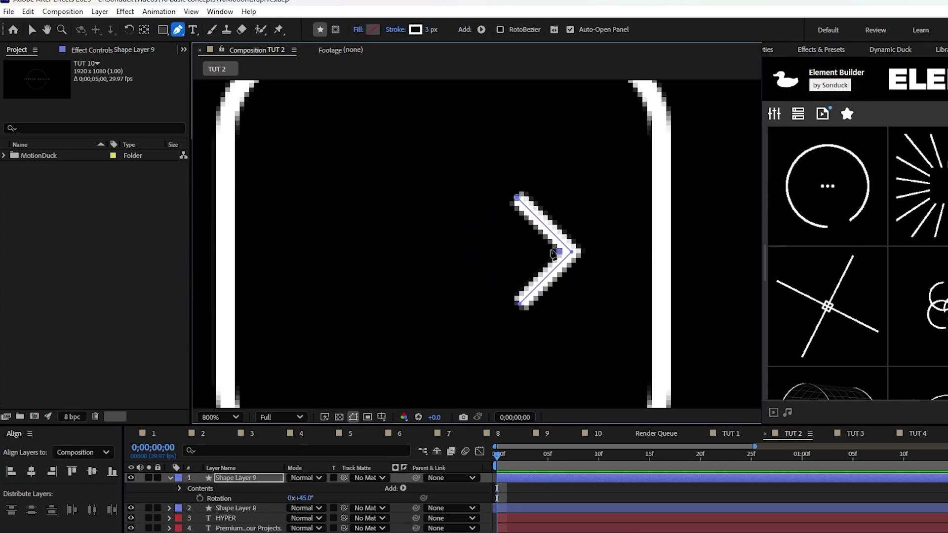
pyautogui.click(351, 252)
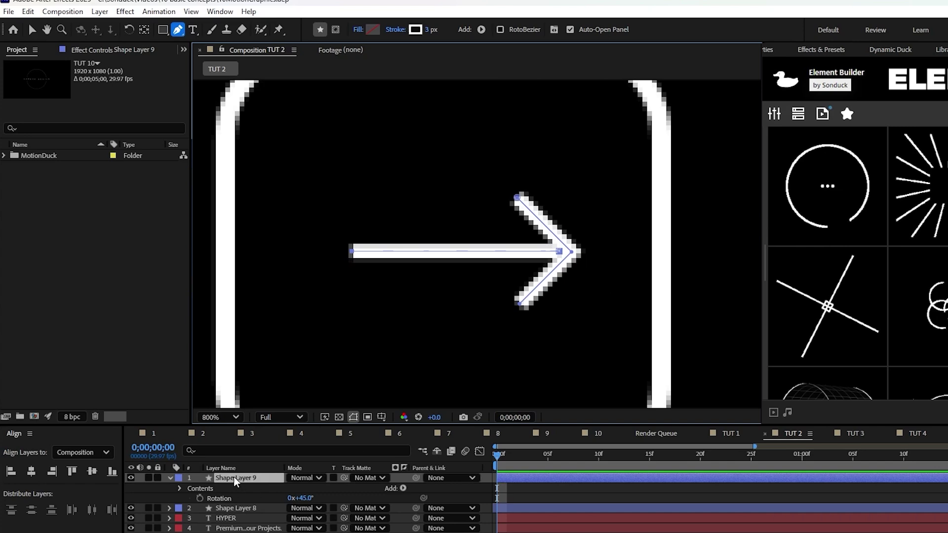
# Step: Centre the arrow layer's anchor point and align the arrow horizontally to the composition's centre
pyautogui.click(144, 29)
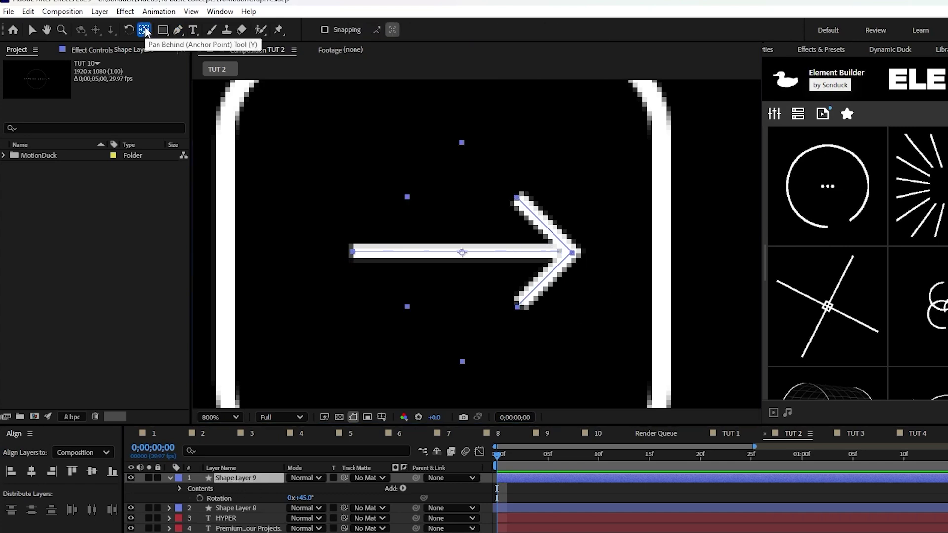
pyautogui.click(30, 473)
pyautogui.scroll(-2, 497, 281)
pyautogui.click(247, 479)
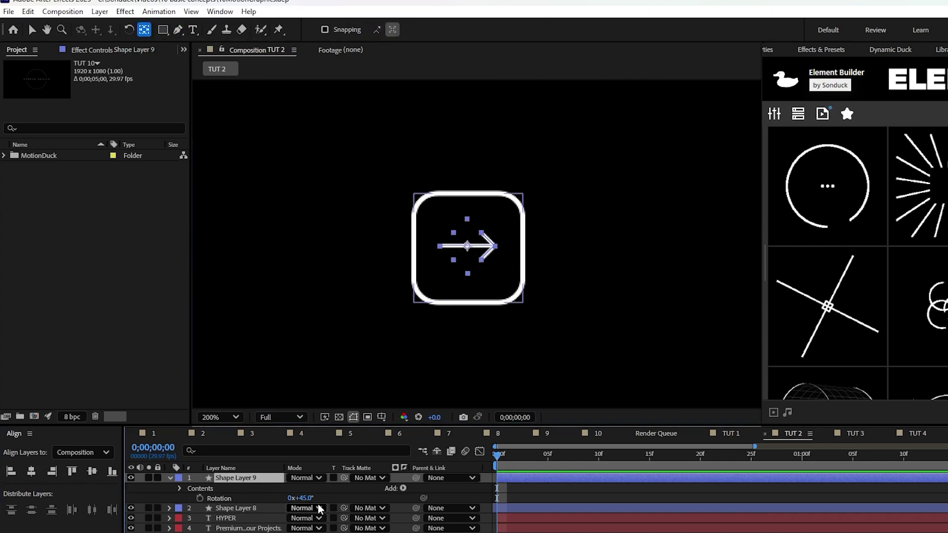
# Step: Keyframe the arrow's Scale at 0% and Rotation at -180° at the composition start
pyautogui.press('s')
pyautogui.click(200, 489)
pyautogui.press('r')
pyautogui.click(200, 488)
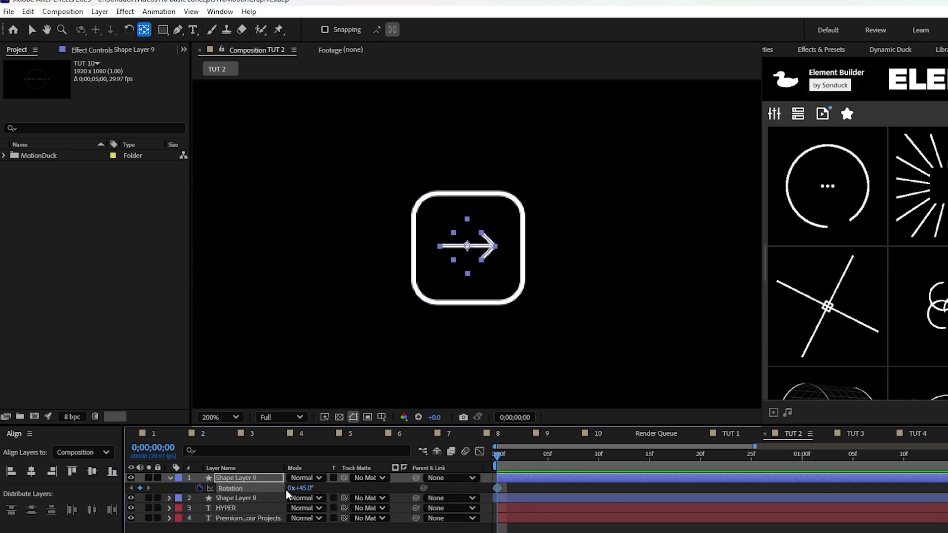
pyautogui.press('u')
pyautogui.click(297, 532)
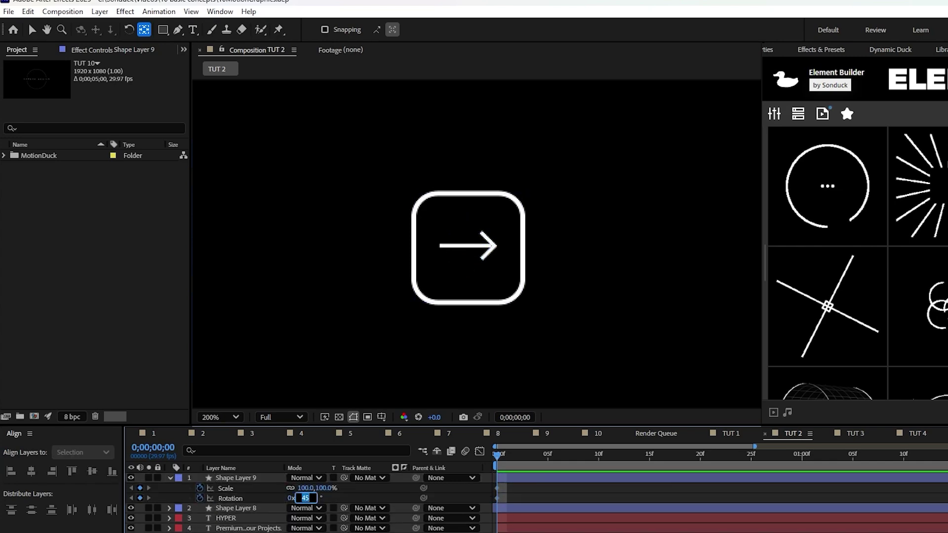
pyautogui.write('0')
pyautogui.press('Return')
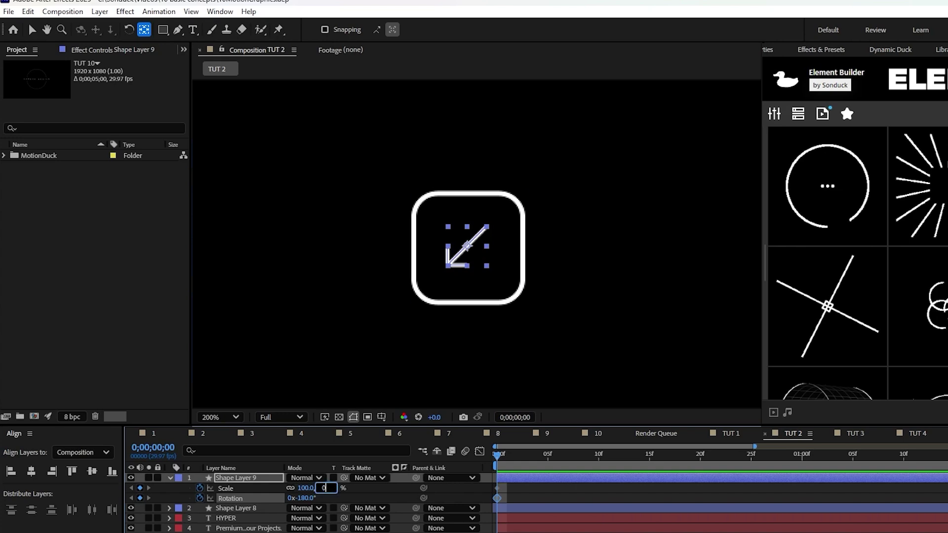
pyautogui.write('0')
pyautogui.press('Return')
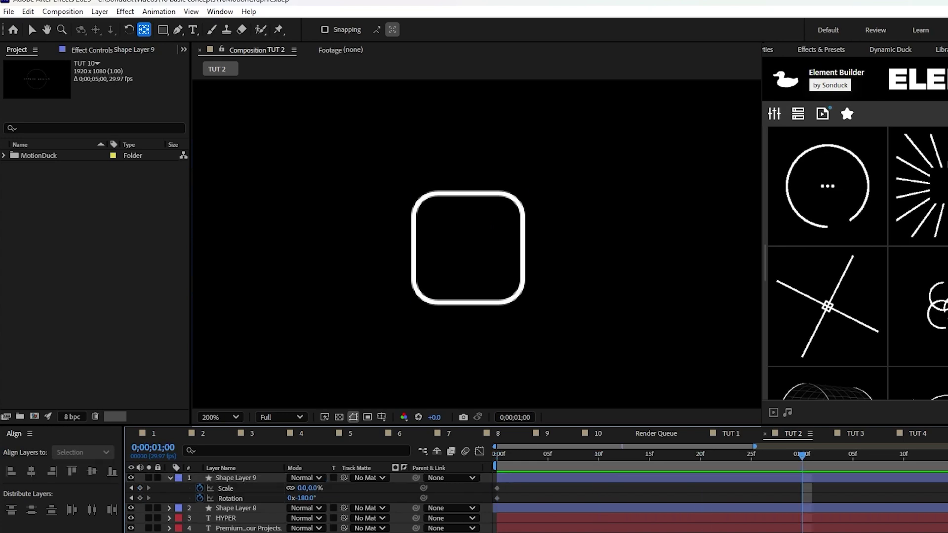
# Step: At 0;00;01;00, set the arrow's Rotation to 45° and Scale to 100%
pyautogui.press('Return')
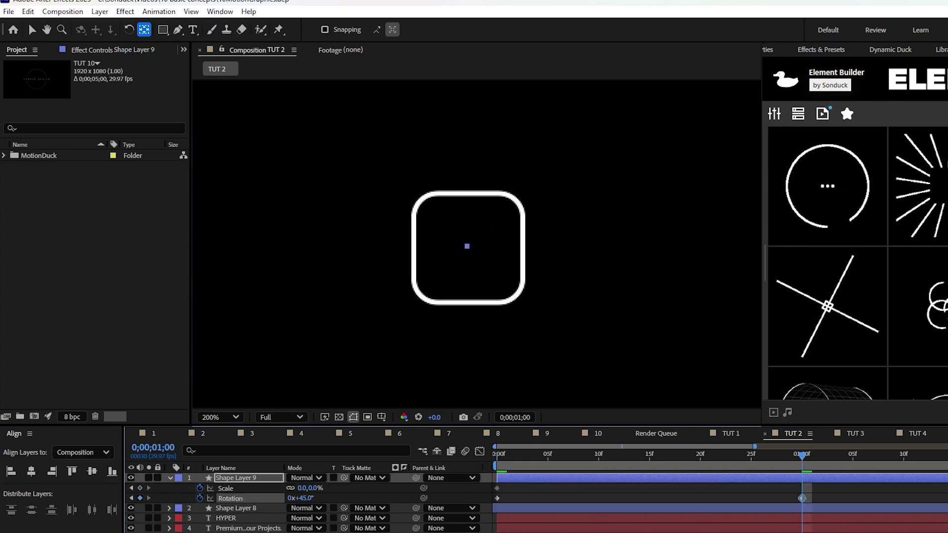
pyautogui.press('Return')
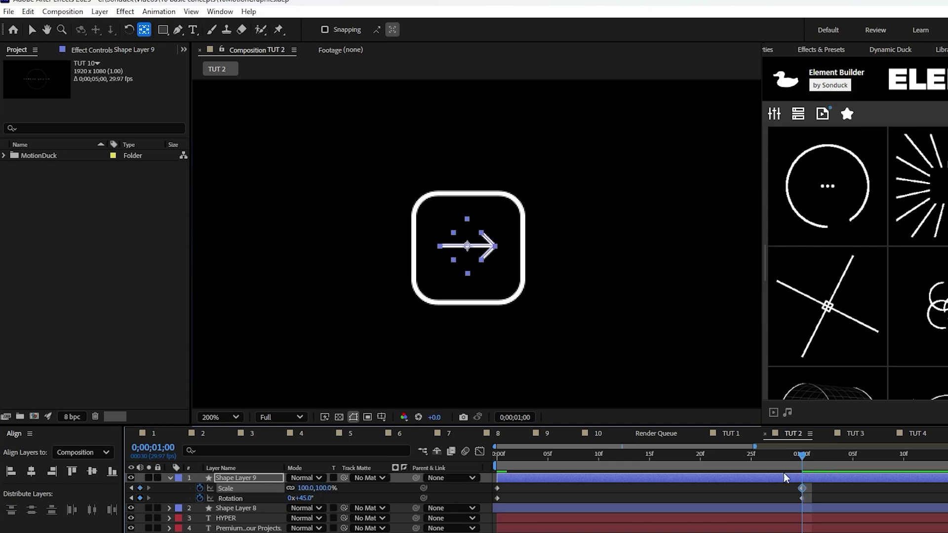
# Step: Shape the speed curve of the arrow's Scale and Rotation keyframes to peak early and ease out slowly, and preview the animation
pyautogui.moveTo(800, 457); pyautogui.dragTo(820, 483)
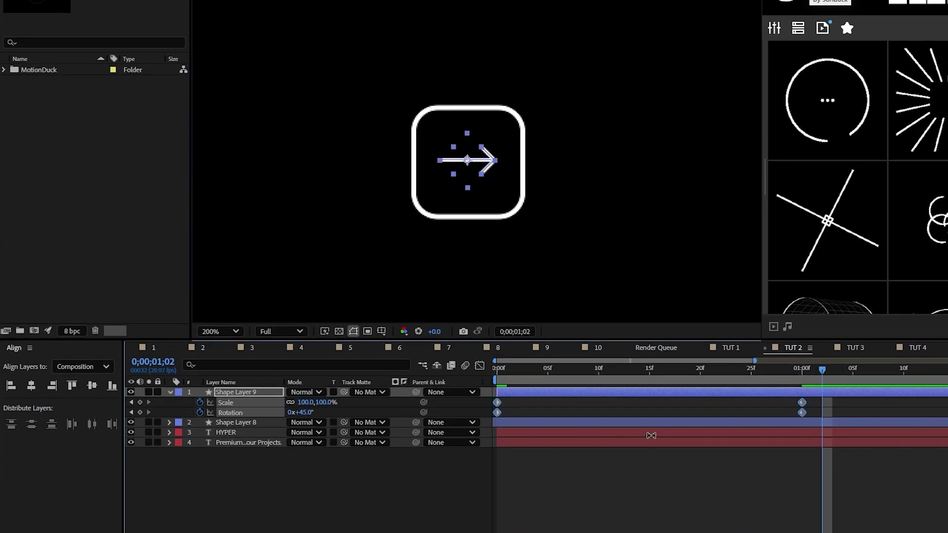
pyautogui.click(480, 385)
pyautogui.moveTo(751, 503); pyautogui.dragTo(558, 503)
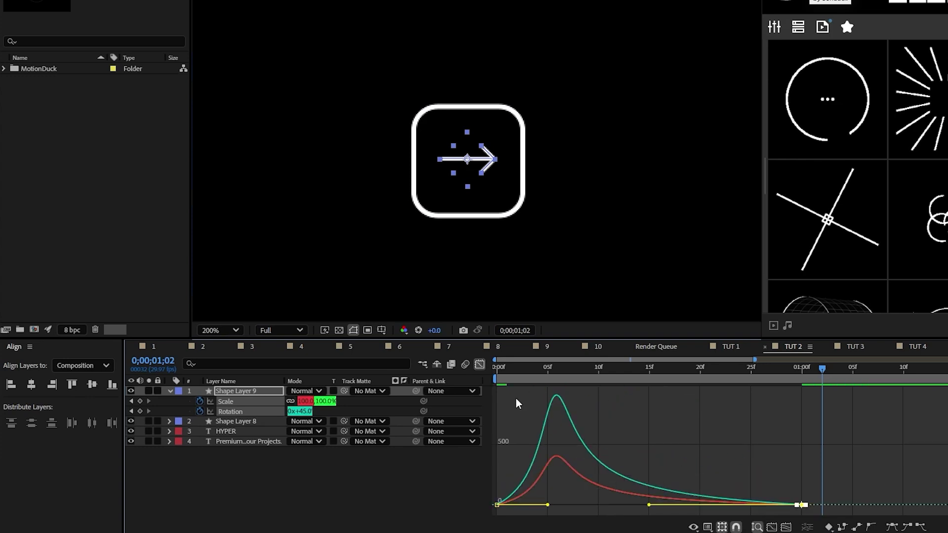
pyautogui.click(479, 364)
pyautogui.click(557, 477)
pyautogui.moveTo(508, 377); pyautogui.dragTo(841, 384)
pyautogui.press('Home')
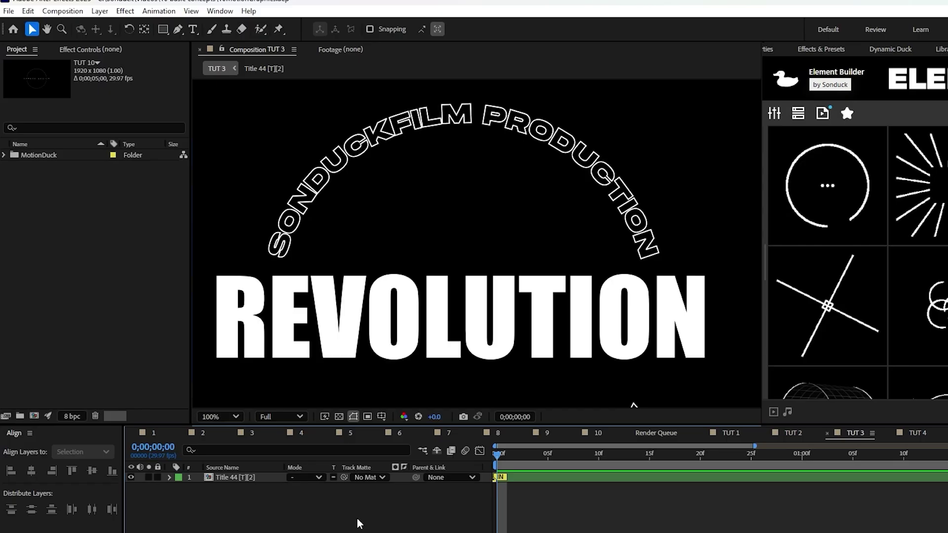
# Step: Draw a short vertical line above REVOLUTION with the Pen tool and centre its layer's anchor point
pyautogui.click(178, 29)
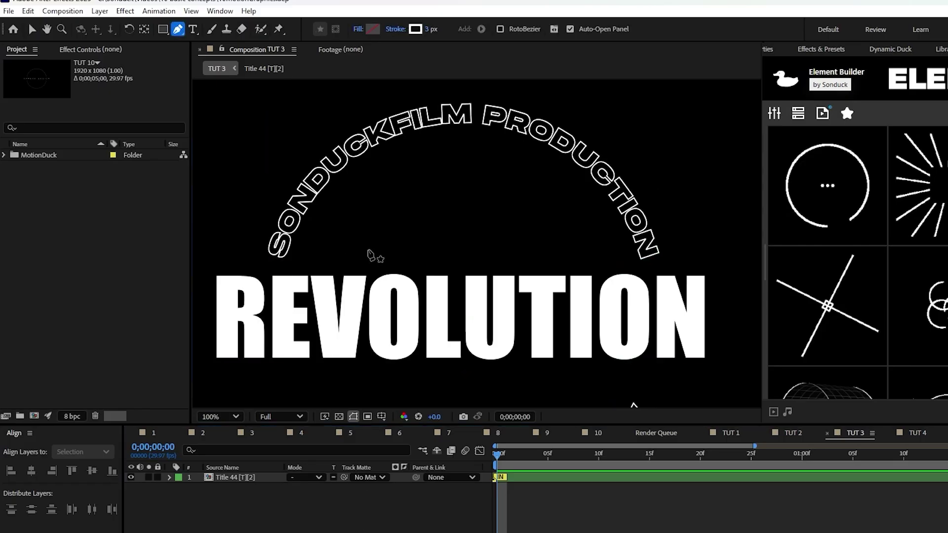
pyautogui.scroll(1, 368, 252)
pyautogui.moveTo(412, 258)
pyautogui.mouseDown()
pyautogui.moveTo(563, 304)
pyautogui.moveTo(494, 286)
pyautogui.mouseUp()
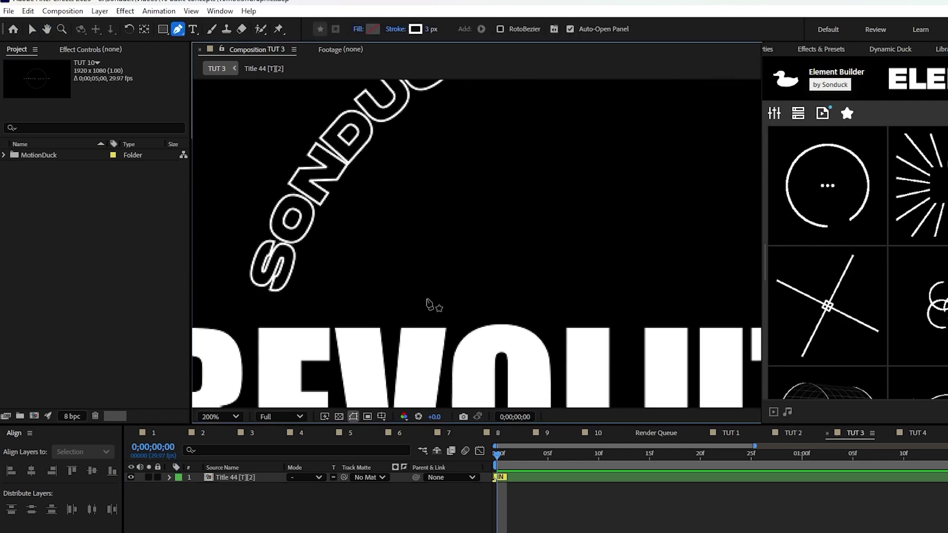
pyautogui.click(426, 300)
pyautogui.keyDown('shift'); pyautogui.click(427, 244); pyautogui.keyUp('shift')
pyautogui.click(144, 29)
pyautogui.click(237, 477)
pyautogui.keyDown('ctrl'); pyautogui.doubleClick(144, 29); pyautogui.keyUp('ctrl')
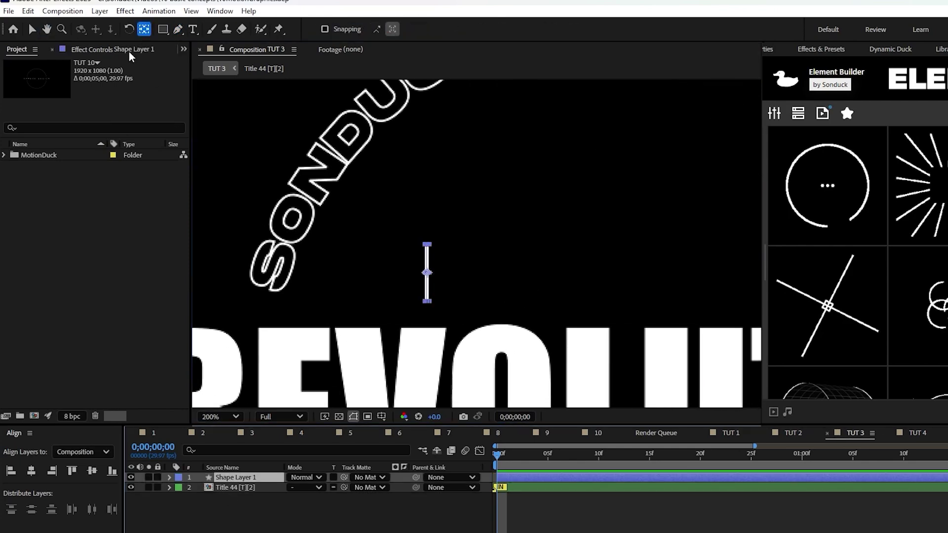
# Step: Set the line layer's Rotation to 45°
pyautogui.click(236, 478)
pyautogui.press('r')
pyautogui.click(306, 400)
pyautogui.write('45')
pyautogui.press('Return')
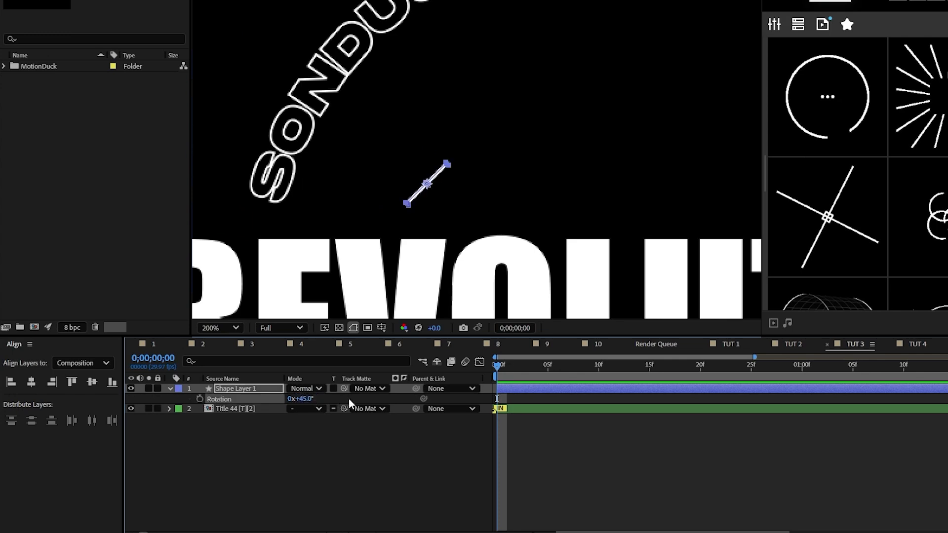
# Step: Duplicate Shape 1 inside the line's layer and set the copy's Rotation to 90° to form an X
pyautogui.click(267, 438)
pyautogui.click(163, 390)
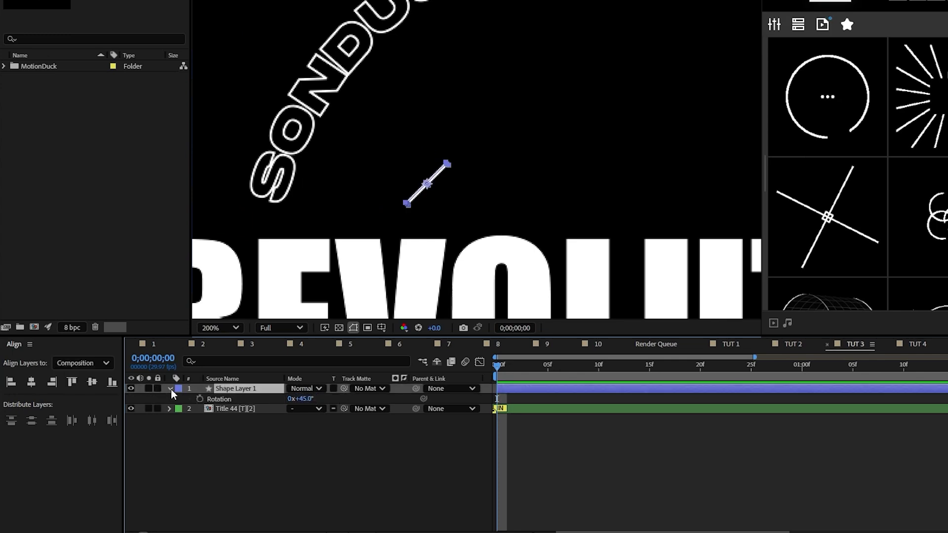
pyautogui.click(170, 389)
pyautogui.click(170, 389)
pyautogui.click(181, 400)
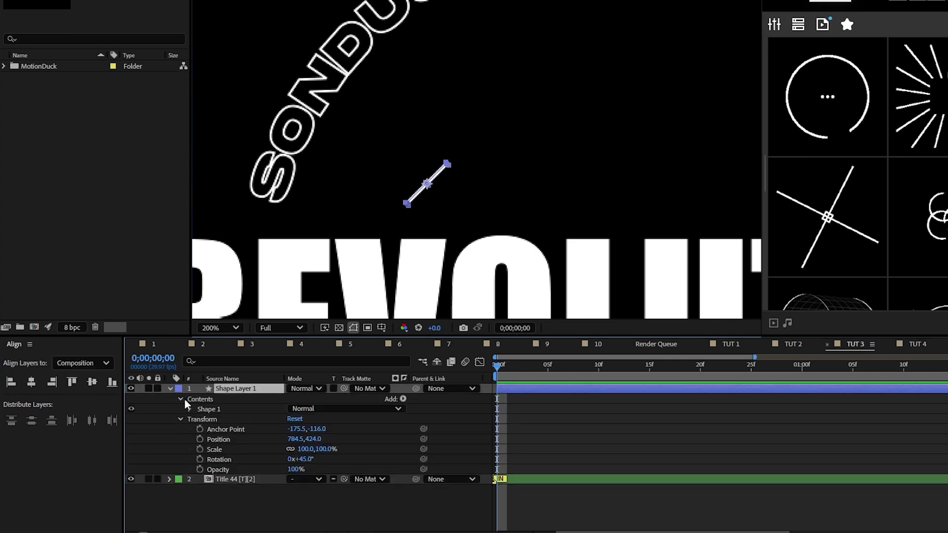
pyautogui.scroll(-2, 512, 232)
pyautogui.scroll(4, 491, 257)
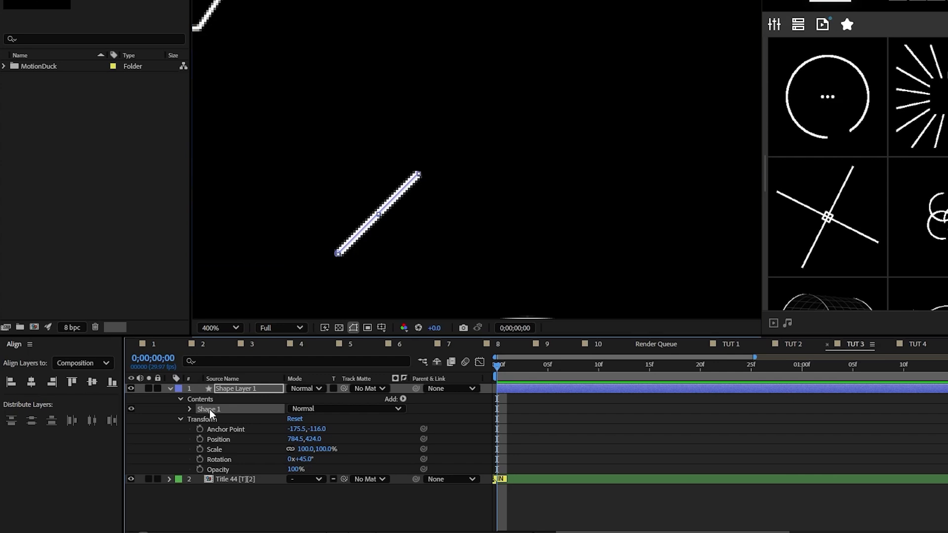
pyautogui.hotkey('ctrl', 'd')
pyautogui.click(190, 410)
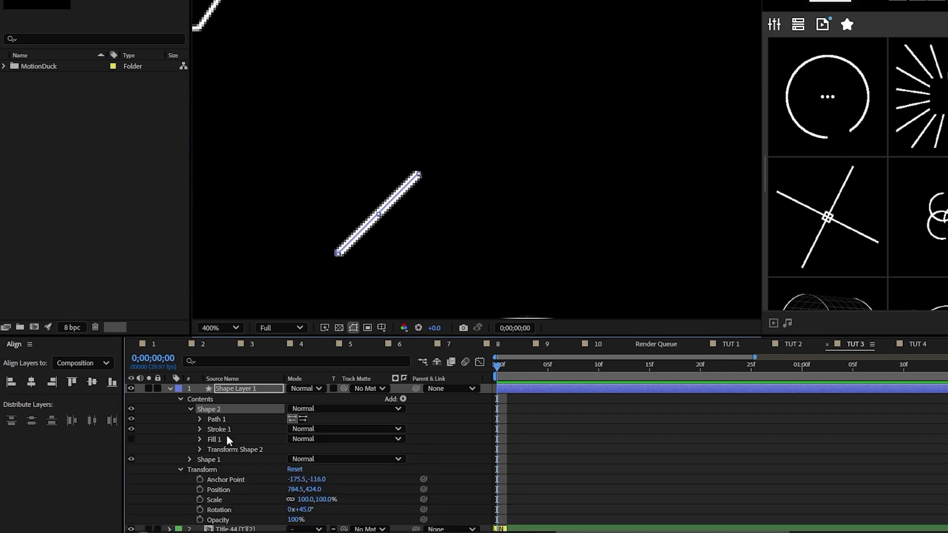
pyautogui.click(201, 450)
pyautogui.write('90')
pyautogui.press('Return')
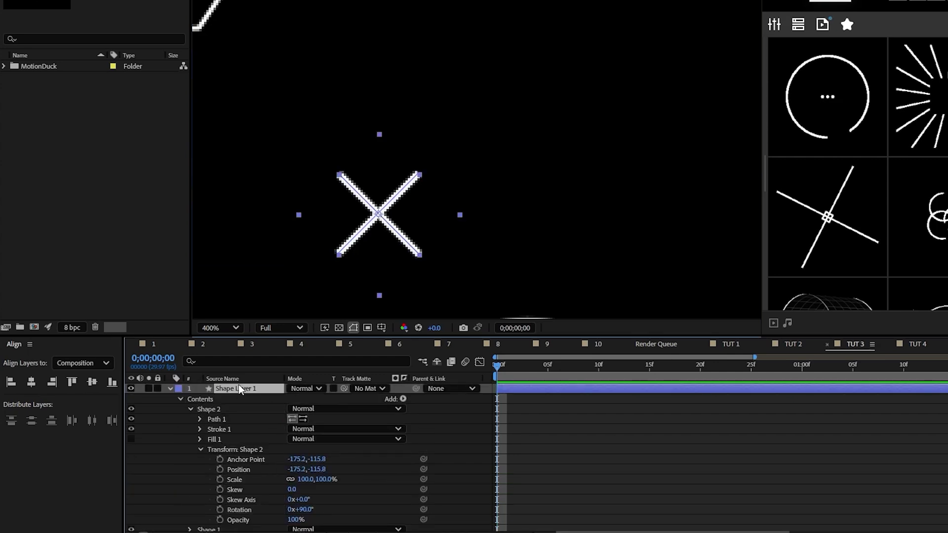
# Step: Move the X closer to the start of the curved text and enable Scale and Rotation keyframes at the composition start
pyautogui.press(',')
pyautogui.moveTo(437, 196); pyautogui.dragTo(370, 214)
pyautogui.press('s')
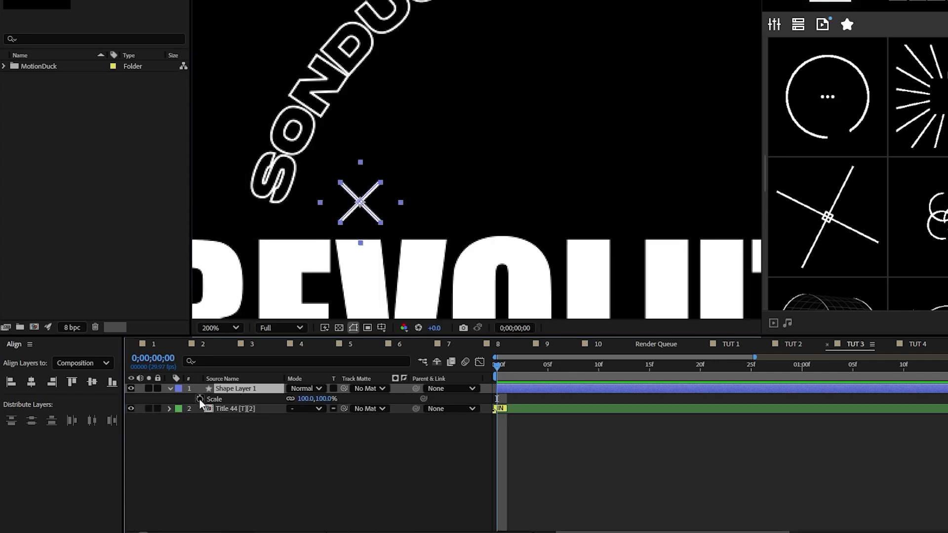
pyautogui.click(200, 399)
pyautogui.press('r')
pyautogui.click(200, 399)
# Step: Add Scale 100% and Rotation 45° keyframes for the X at 0;00;01;00
pyautogui.press('u')
pyautogui.hotkey('shift', 'pagedown')
pyautogui.hotkey('shift', 'pagedown')
pyautogui.hotkey('shift', 'pagedown')
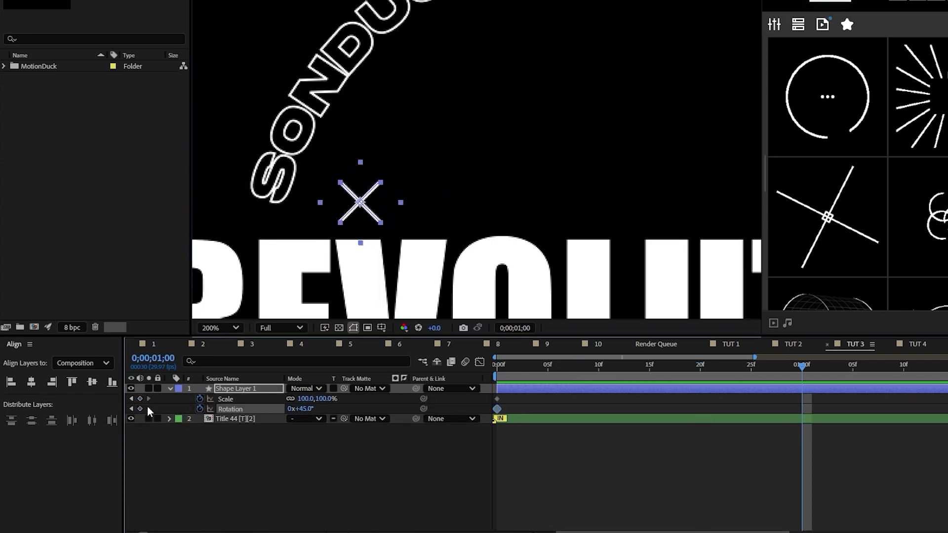
pyautogui.click(141, 399)
pyautogui.click(140, 409)
# Step: At the composition start, set the X's Scale to 0% and Rotation to -180°
pyautogui.press('Home')
pyautogui.click(322, 399)
pyautogui.write('0')
pyautogui.press('Return')
pyautogui.write('-135')
pyautogui.press('Return')
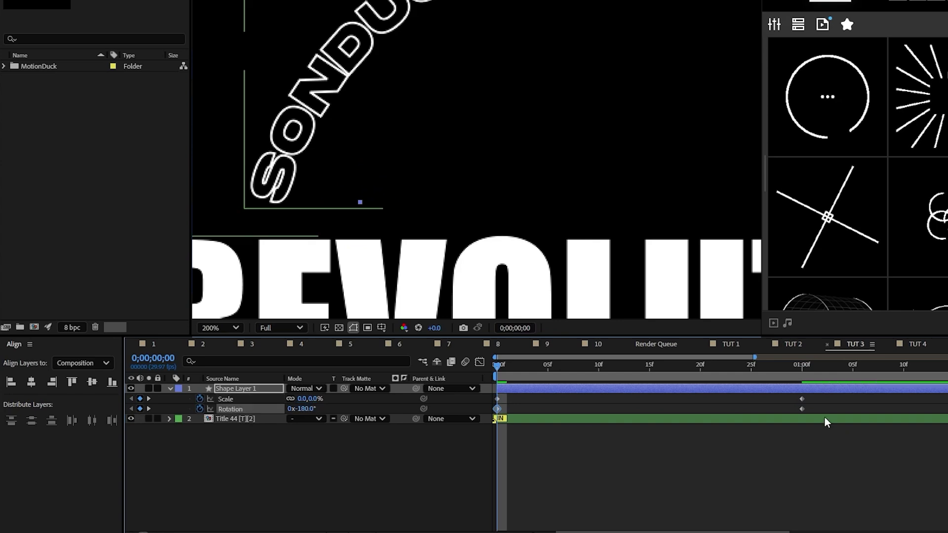
# Step: Apply Easy Ease to the X's Scale and Rotation keyframes and collapse its layer properties
pyautogui.moveTo(817, 412); pyautogui.dragTo(802, 377)
pyautogui.press('F9')
pyautogui.click(169, 388)
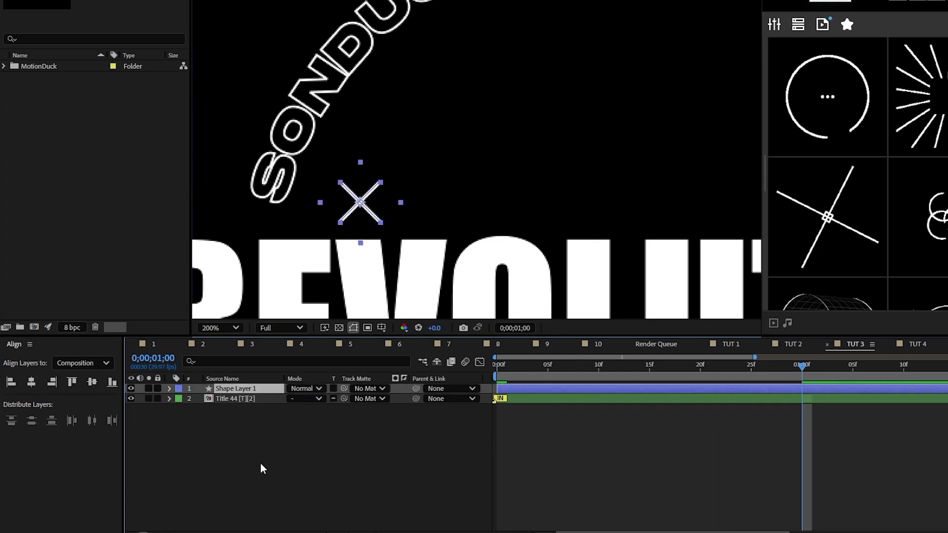
# Step: Duplicate the X layer twice, setting the copies' horizontal positions to 776.5 and 825.5 to form a row
pyautogui.hotkey('ctrl', 'd')
pyautogui.press('p')
pyautogui.moveTo(297, 400); pyautogui.dragTo(327, 401)
pyautogui.hotkey('ctrl', 'd')
pyautogui.press('p')
pyautogui.click(370, 483)
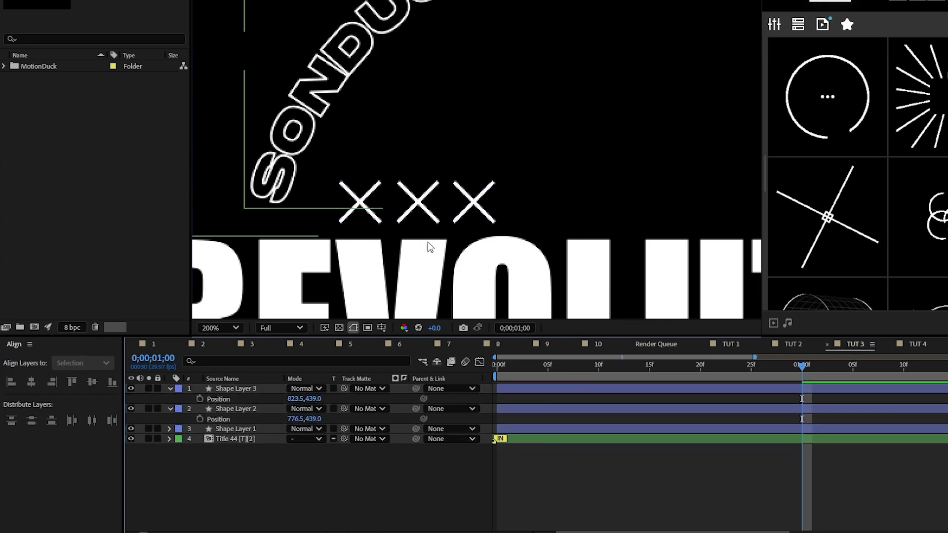
pyautogui.moveTo(303, 399); pyautogui.dragTo(305, 399)
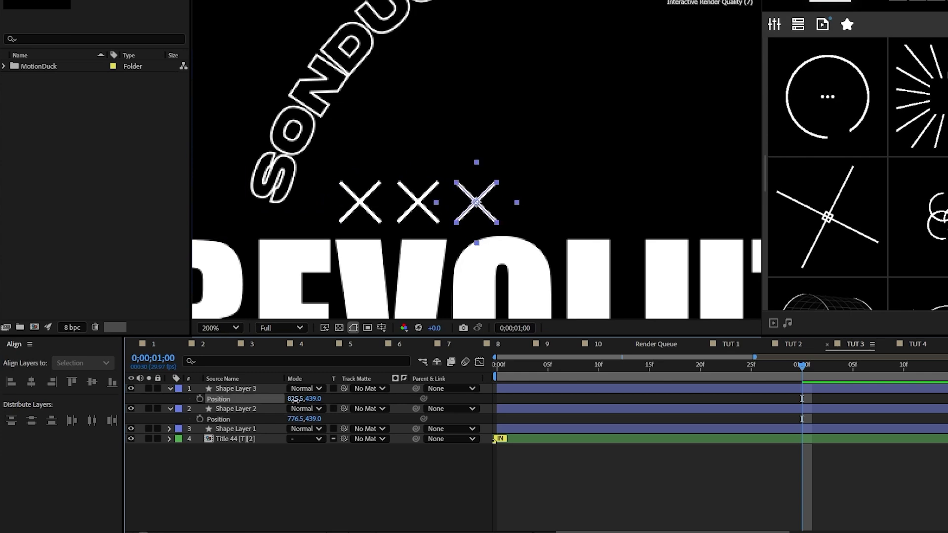
# Step: Preview the animation of the three X icons from the composition start
pyautogui.click(503, 409)
pyautogui.click(447, 481)
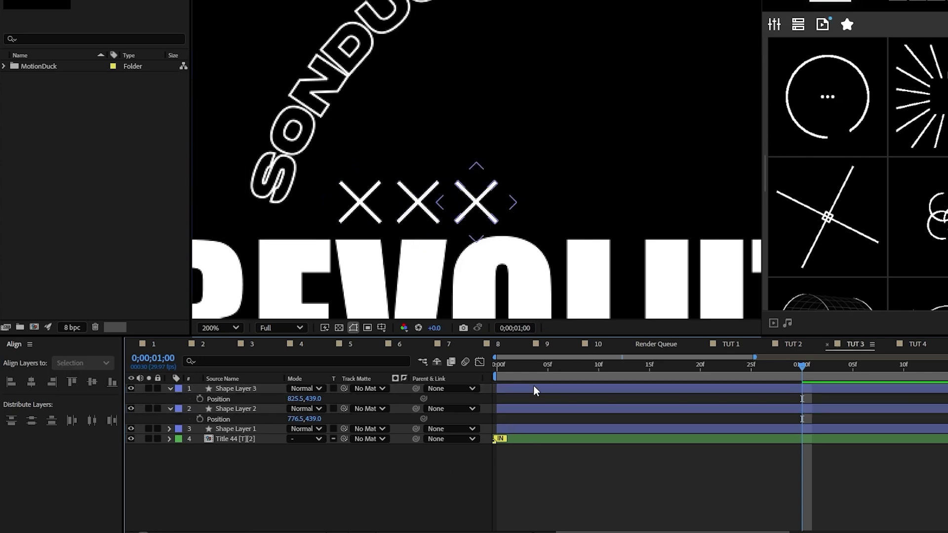
pyautogui.moveTo(509, 410); pyautogui.dragTo(938, 384)
pyautogui.click(498, 370)
pyautogui.click(809, 464)
pyautogui.click(501, 368)
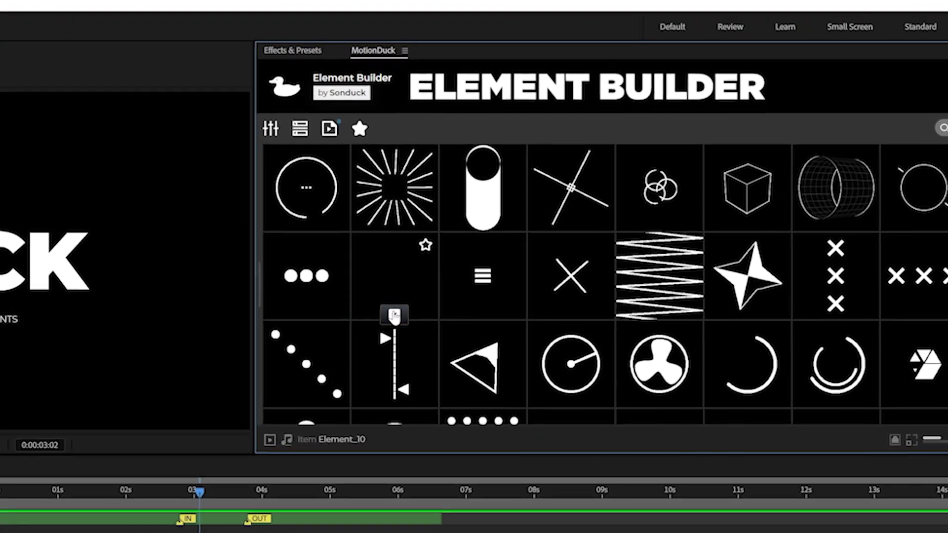
# Step: Place Element_10 centred above the QUICK title and set its Scale to 50%
pyautogui.moveTo(173, 218); pyautogui.dragTo(175, 207)
pyautogui.moveTo(10, 232); pyautogui.dragTo(10, 177)
pyautogui.press('s')
pyautogui.moveTo(229, 453); pyautogui.dragTo(201, 453)
pyautogui.moveTo(355, 161); pyautogui.dragTo(356, 155)
# Step: Shift the Element_16 layer in time and place it, scaled down, below the MOTION GRAPHIC ELEMENTS subtitle
pyautogui.moveTo(761, 442); pyautogui.dragTo(851, 442)
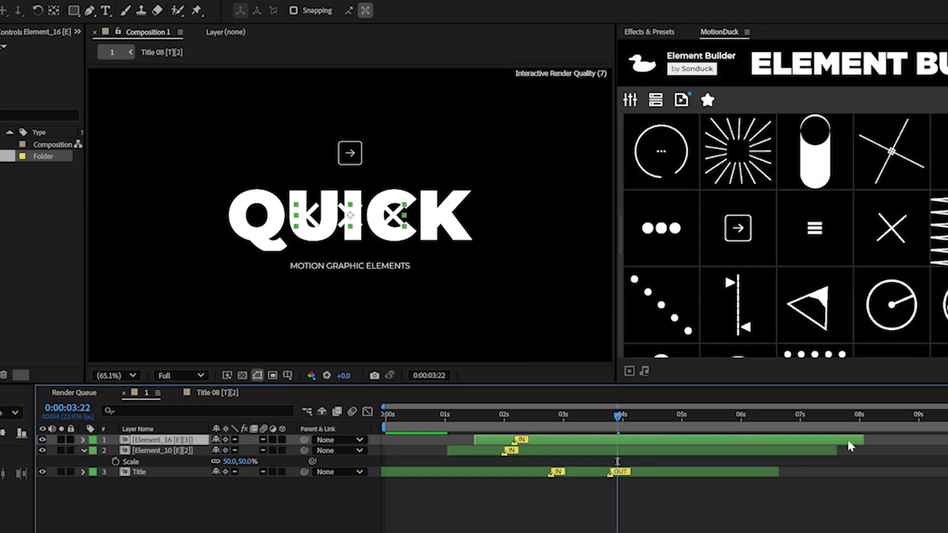
pyautogui.moveTo(350, 216); pyautogui.dragTo(350, 293)
pyautogui.press('s')
pyautogui.moveTo(229, 451); pyautogui.dragTo(196, 451)
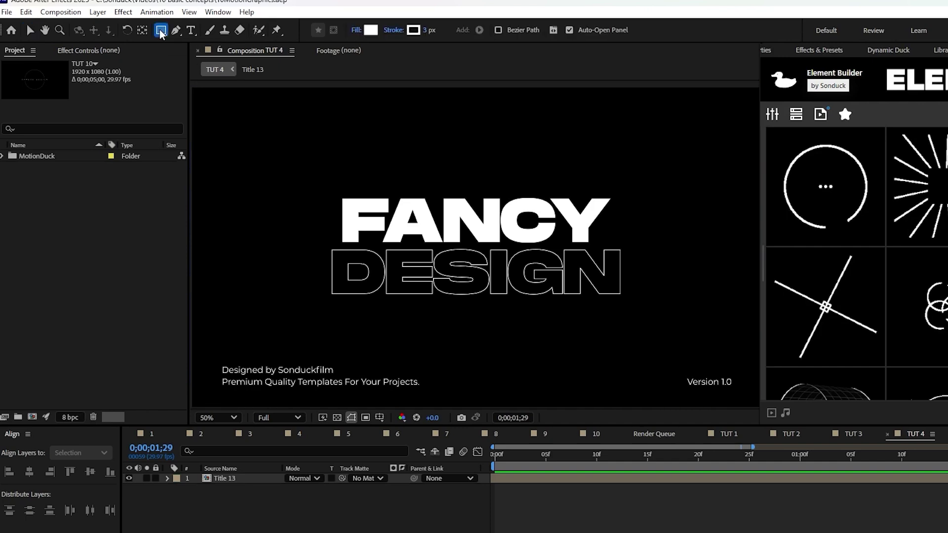
# Step: Draw a small wide white rectangle with no stroke near the composition's upper-left corner in TUT 4
pyautogui.click(394, 30)
pyautogui.click(455, 164)
pyautogui.click(531, 227)
pyautogui.scroll(2, 321, 185)
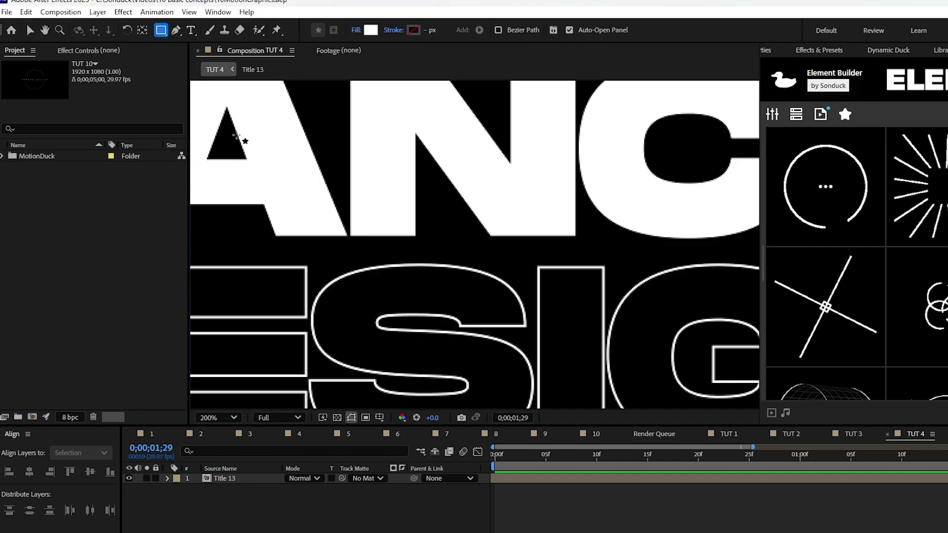
pyautogui.press('space')
pyautogui.moveTo(243, 142); pyautogui.dragTo(562, 322)
pyautogui.moveTo(365, 201); pyautogui.dragTo(482, 241)
pyautogui.moveTo(272, 155); pyautogui.dragTo(425, 181)
# Step: Set the rectangle's anchor point at the middle of its left edge and move the rectangle slightly down and right
pyautogui.click(142, 30)
pyautogui.click(257, 477)
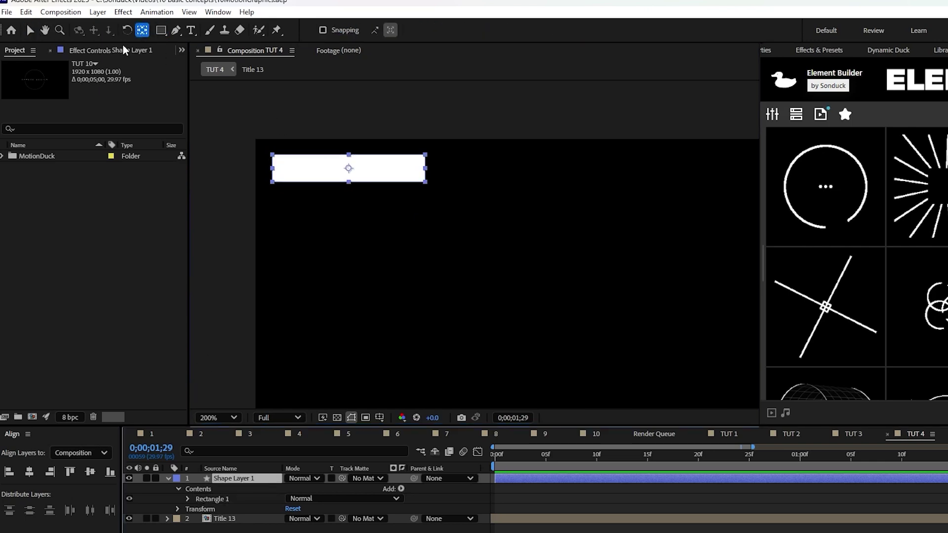
pyautogui.click(142, 30)
pyautogui.moveTo(349, 169); pyautogui.dragTo(273, 169)
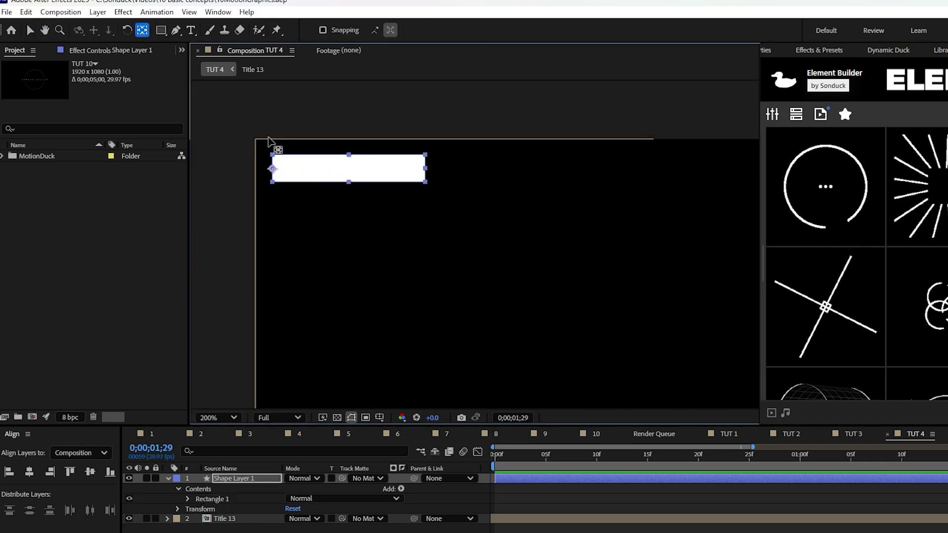
pyautogui.press('v')
pyautogui.moveTo(357, 171); pyautogui.dragTo(379, 194)
# Step: Unlink the rectangle's Scale dimensions and keyframe its horizontal Scale at 0% at the composition start
pyautogui.press('s')
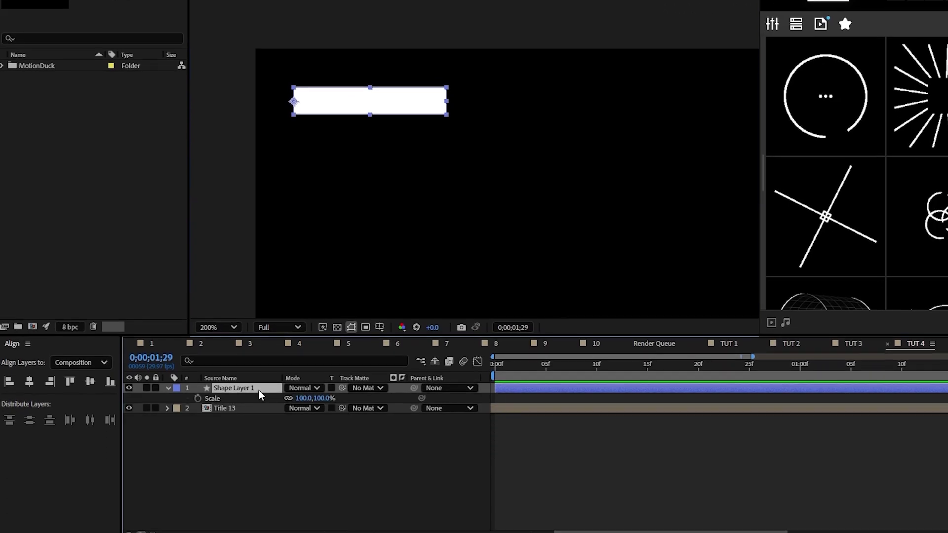
pyautogui.click(290, 398)
pyautogui.moveTo(625, 365); pyautogui.dragTo(496, 365)
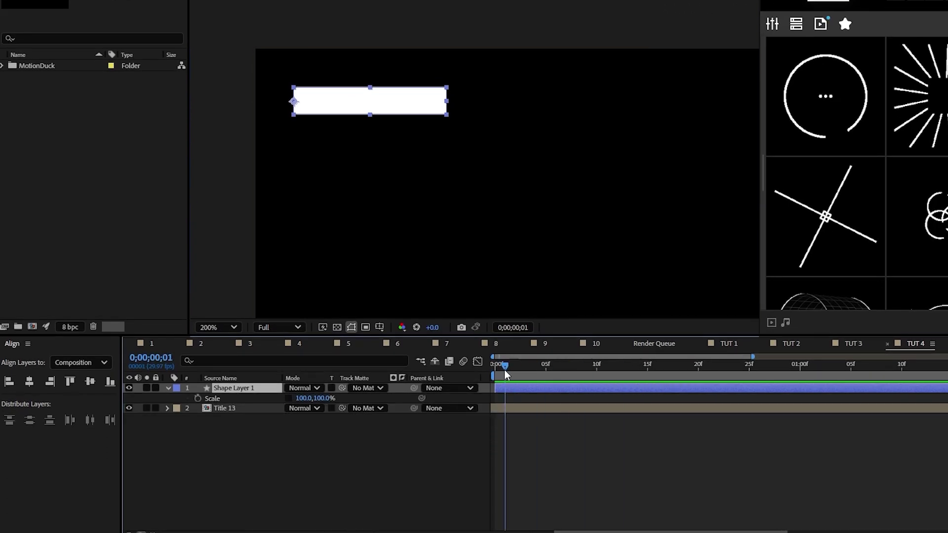
pyautogui.click(198, 399)
pyautogui.click(306, 399)
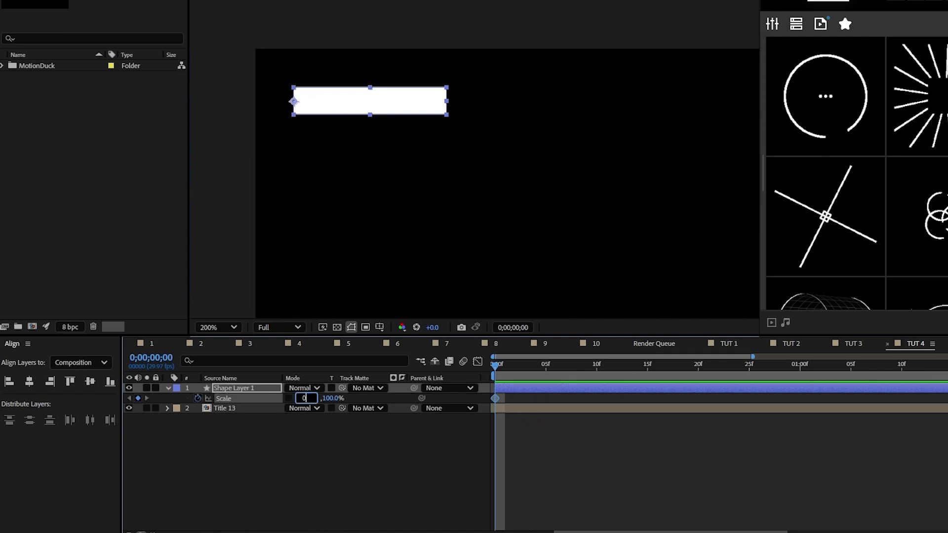
pyautogui.press('Return')
# Step: At 0;00;01;00, set the rectangle's horizontal Scale to 100%
pyautogui.hotkey('shift', 'pagedown')
pyautogui.hotkey('shift', 'pagedown')
pyautogui.hotkey('shift', 'pagedown')
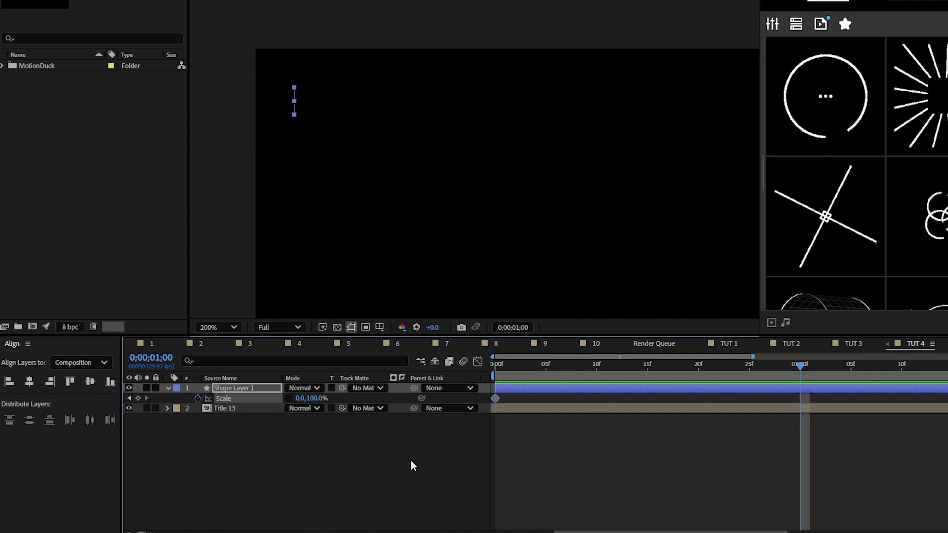
pyautogui.moveTo(299, 398); pyautogui.dragTo(366, 409)
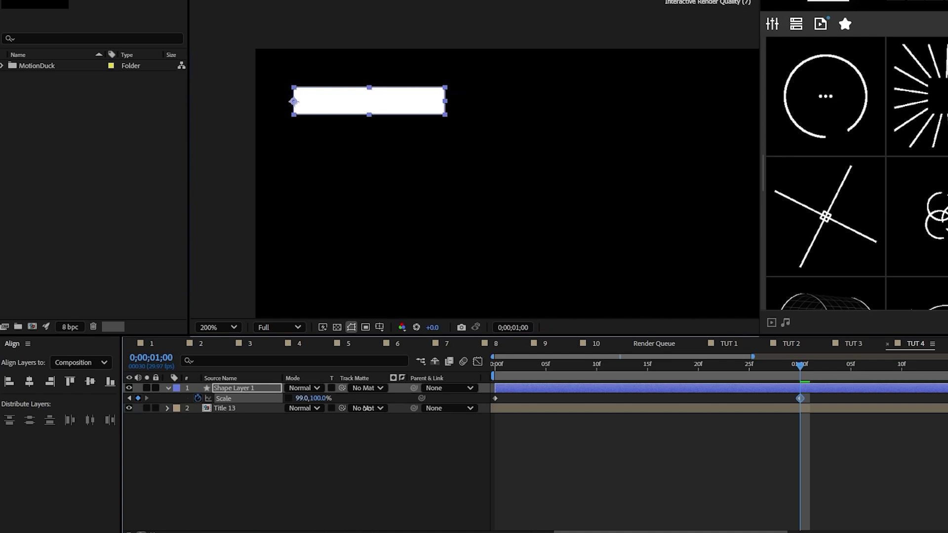
pyautogui.click(354, 465)
# Step: Apply Easy Ease to both of the rectangle's Scale keyframes and preview its growth
pyautogui.moveTo(815, 385); pyautogui.dragTo(488, 406)
pyautogui.press('F9')
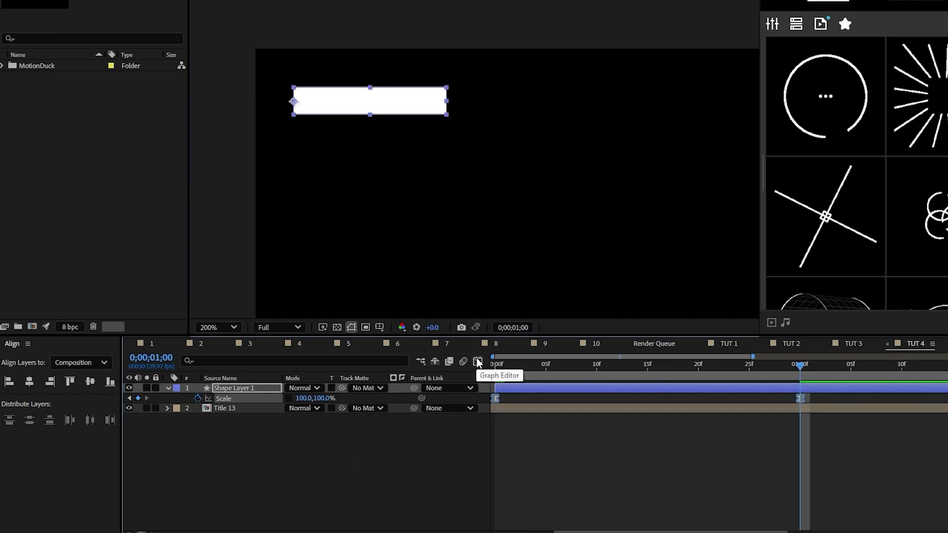
pyautogui.click(591, 388)
pyautogui.moveTo(776, 367); pyautogui.dragTo(800, 388)
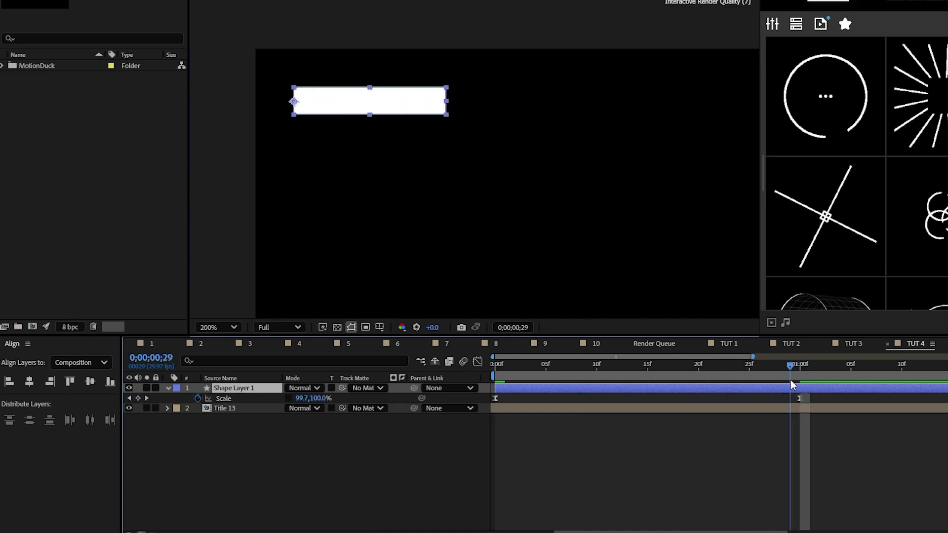
# Step: Duplicate the rectangle layer, set the copy's vertical position to 88.5 and start it at frame 5
pyautogui.click(168, 389)
pyautogui.hotkey('ctrl', 'd')
pyautogui.press('p')
pyautogui.moveTo(307, 399); pyautogui.dragTo(330, 402)
pyautogui.press('Return')
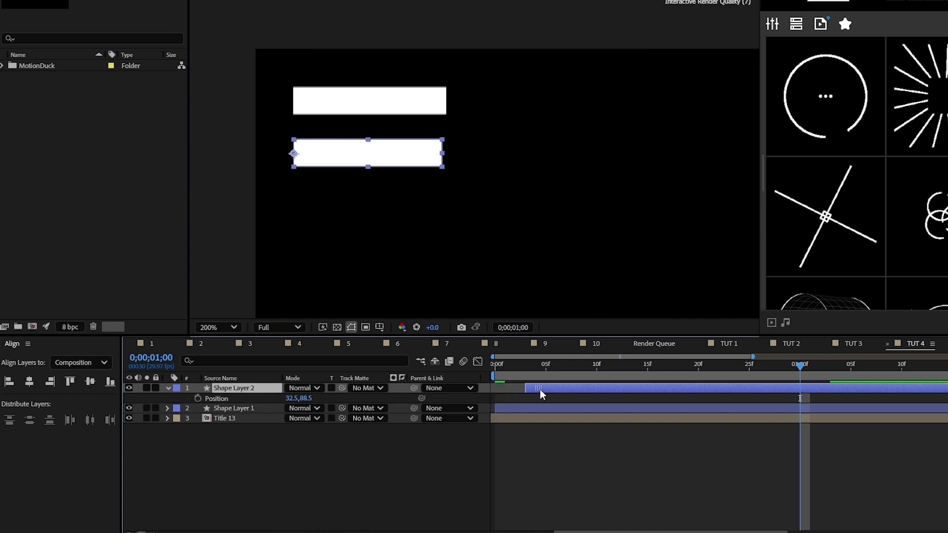
# Step: Duplicate the second bar with vertical position 131.5, start it at frame 10, and preview the staggered bars
pyautogui.hotkey('ctrl', 'd')
pyautogui.press('p')
pyautogui.moveTo(307, 399); pyautogui.dragTo(330, 398)
pyautogui.moveTo(560, 389); pyautogui.dragTo(610, 389)
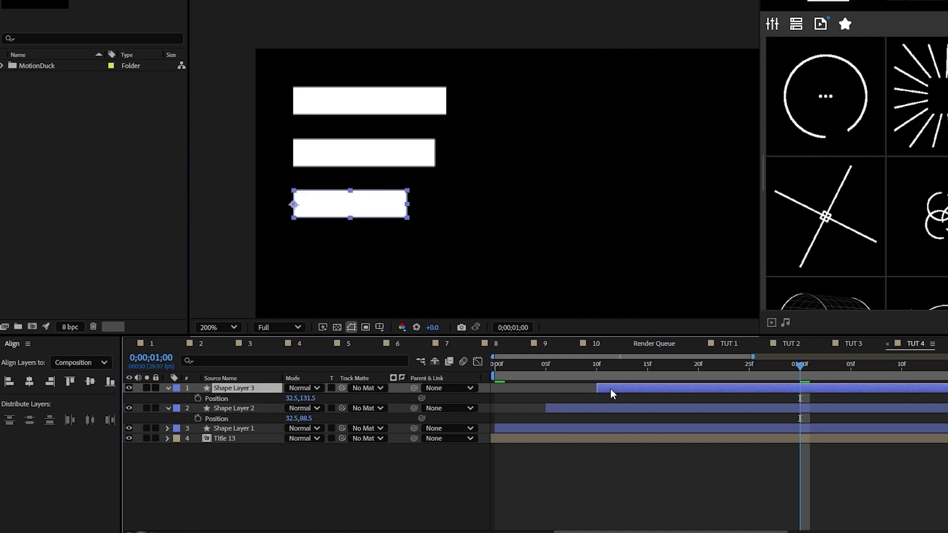
pyautogui.moveTo(495, 369); pyautogui.dragTo(946, 393)
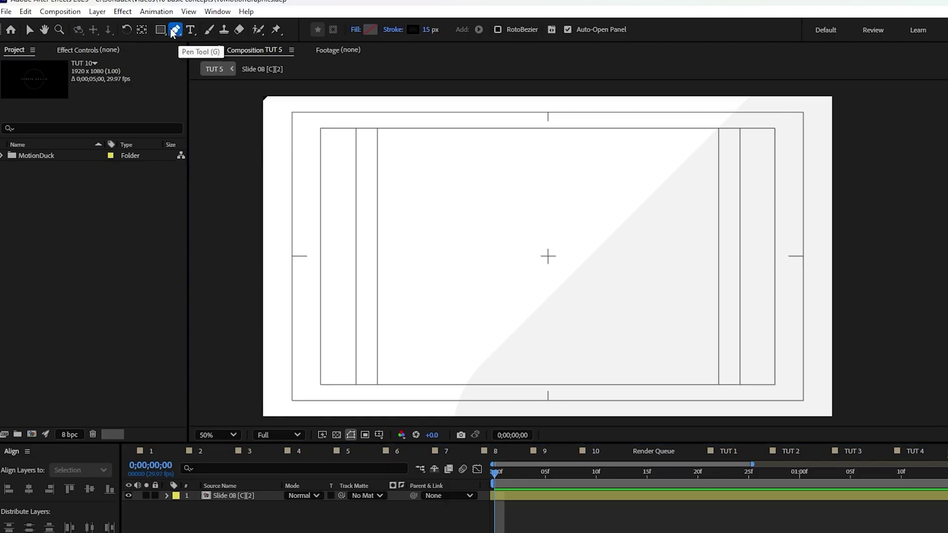
# Step: Draw a two-point curved path with the Pen tool, from the composition's centre up to a bent upper end
pyautogui.scroll(4, 525, 260)
pyautogui.click(545, 312)
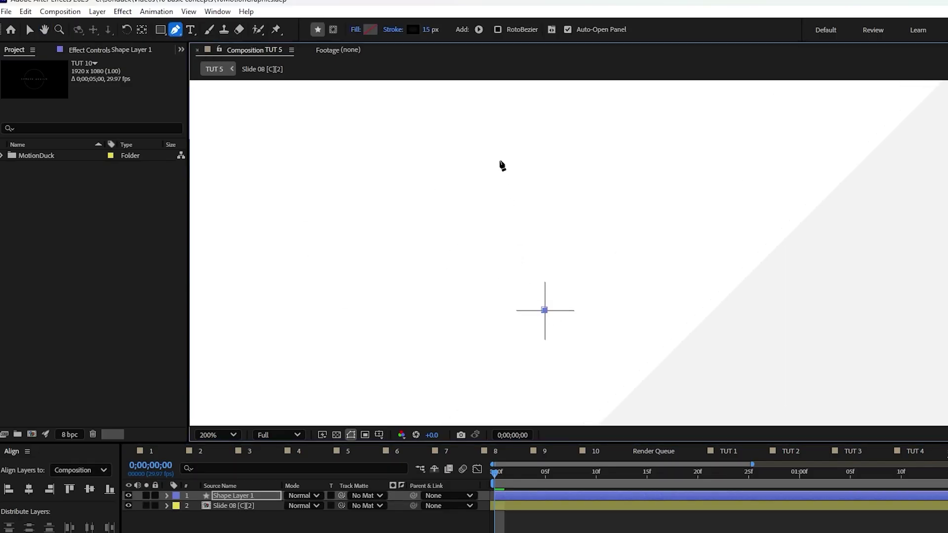
pyautogui.moveTo(498, 157); pyautogui.dragTo(443, 127)
pyautogui.scroll(-4, 621, 356)
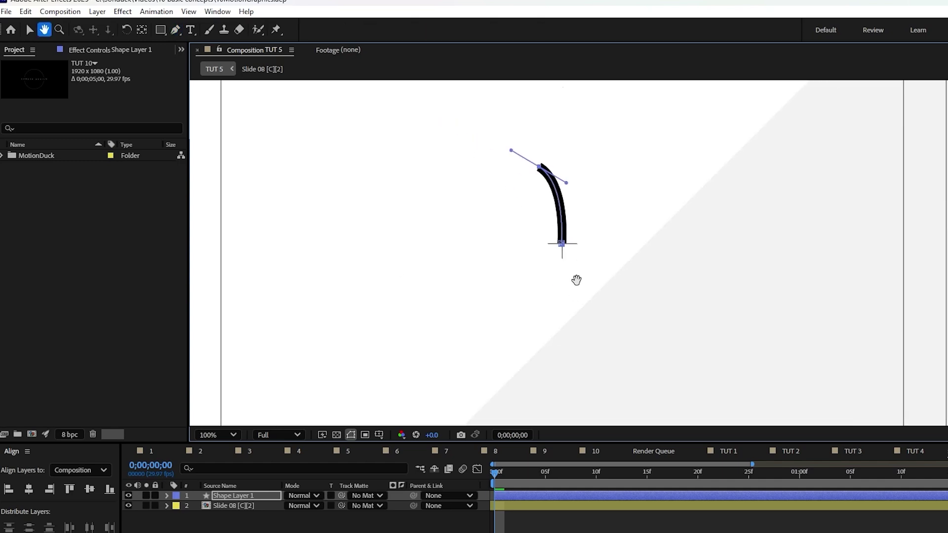
# Step: Set the Line Cap of the curved path's stroke to Round Cap
pyautogui.click(167, 495)
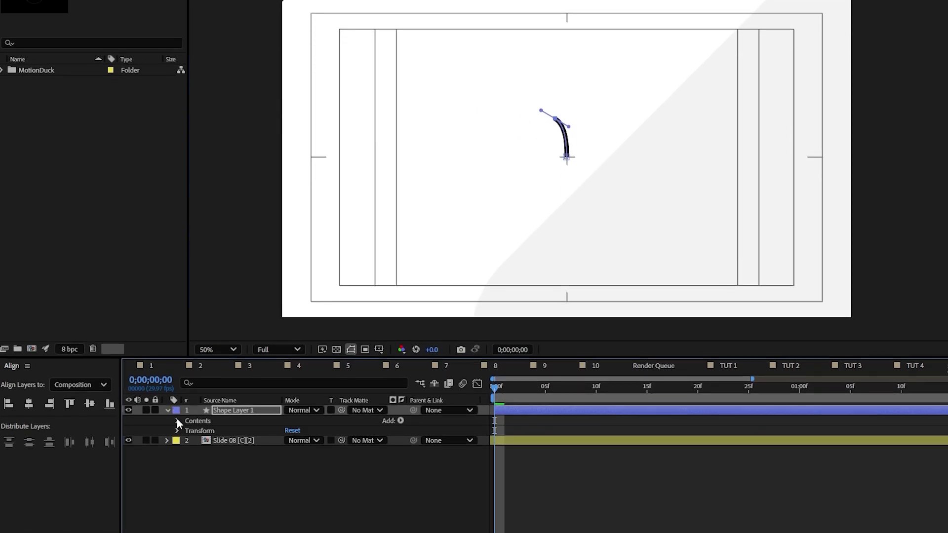
pyautogui.click(177, 420)
pyautogui.click(188, 430)
pyautogui.click(197, 451)
pyautogui.scroll(-1, 197, 452)
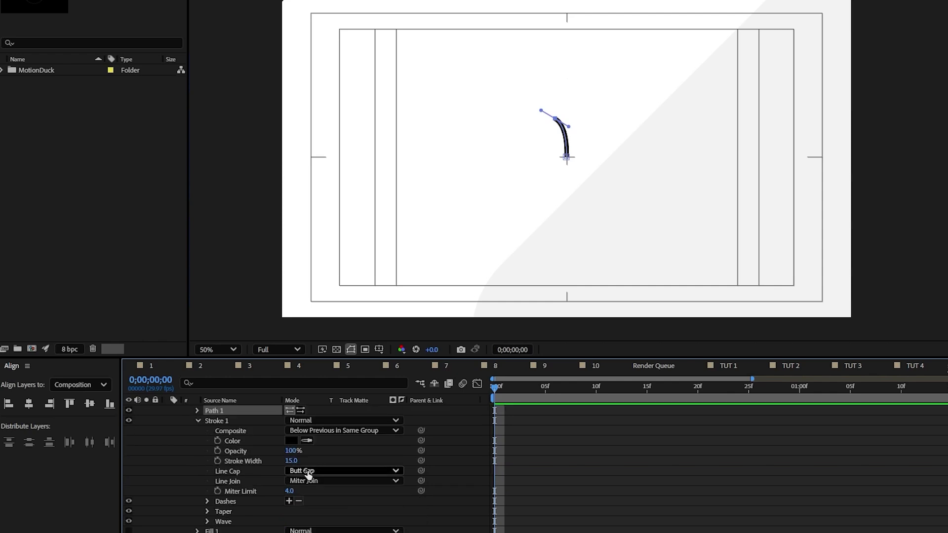
pyautogui.click(345, 471)
pyautogui.click(323, 497)
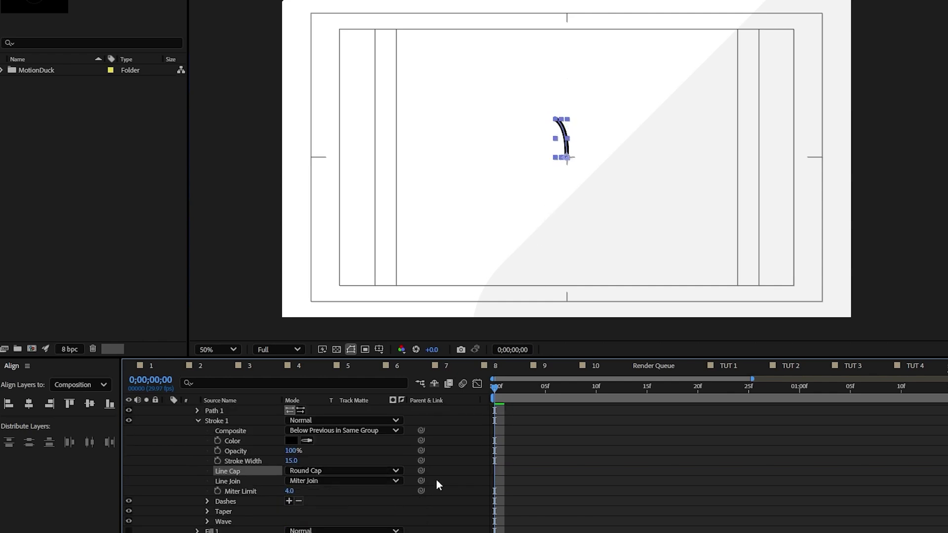
pyautogui.click(438, 484)
# Step: Add a Repeater to the curved shape and set its Copies to 9
pyautogui.scroll(1, 196, 445)
pyautogui.click(401, 421)
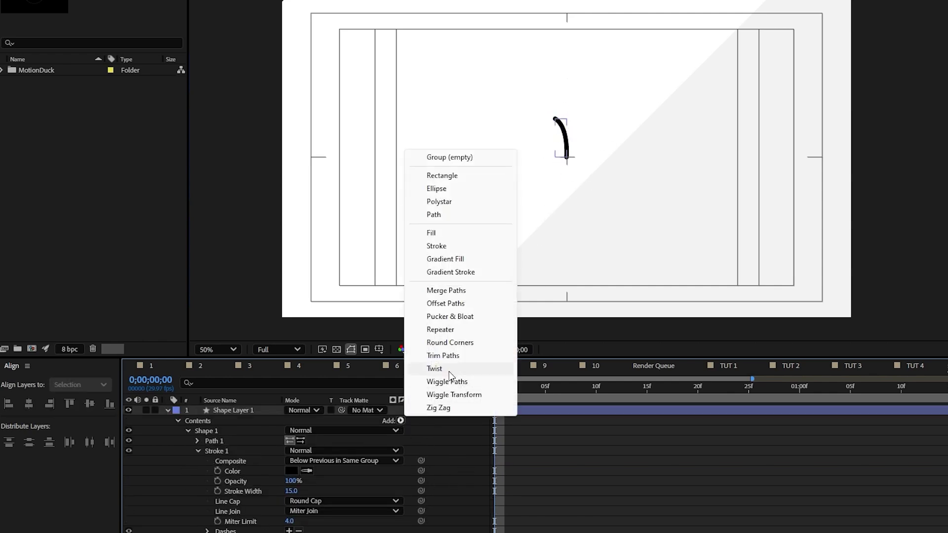
pyautogui.click(448, 329)
pyautogui.scroll(-1, 190, 499)
pyautogui.click(188, 491)
pyautogui.scroll(-1, 188, 494)
pyautogui.click(289, 480)
pyautogui.write('9')
pyautogui.click(341, 476)
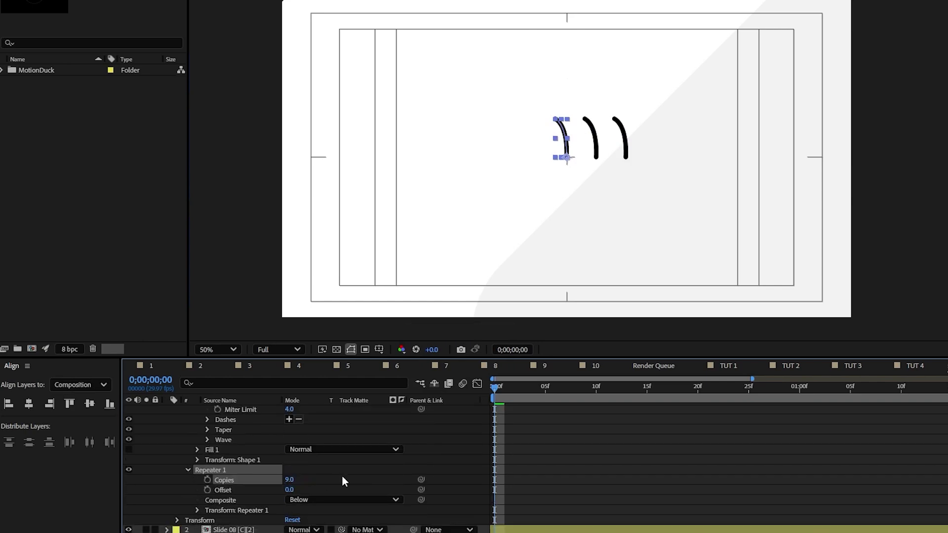
# Step: In the Repeater's transform, set the horizontal Position to 0 and the Rotation to 40° to form a radial burst
pyautogui.click(197, 510)
pyautogui.scroll(-2, 227, 504)
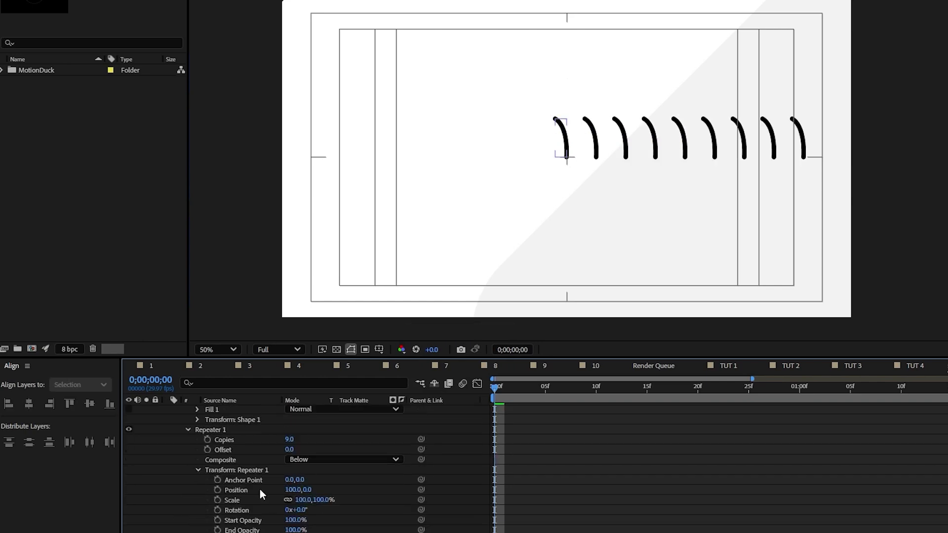
pyautogui.click(291, 490)
pyautogui.write('0')
pyautogui.press('Return')
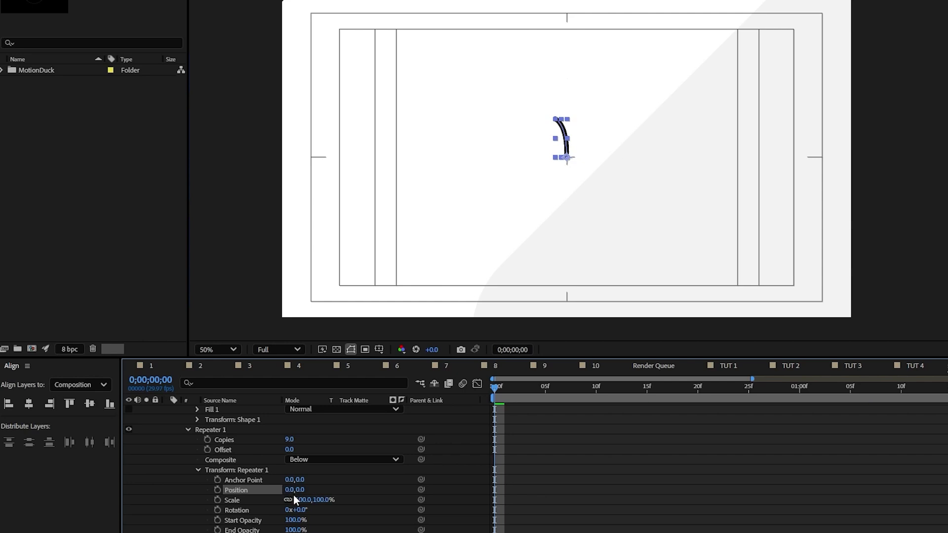
pyautogui.write('40')
pyautogui.press('Return')
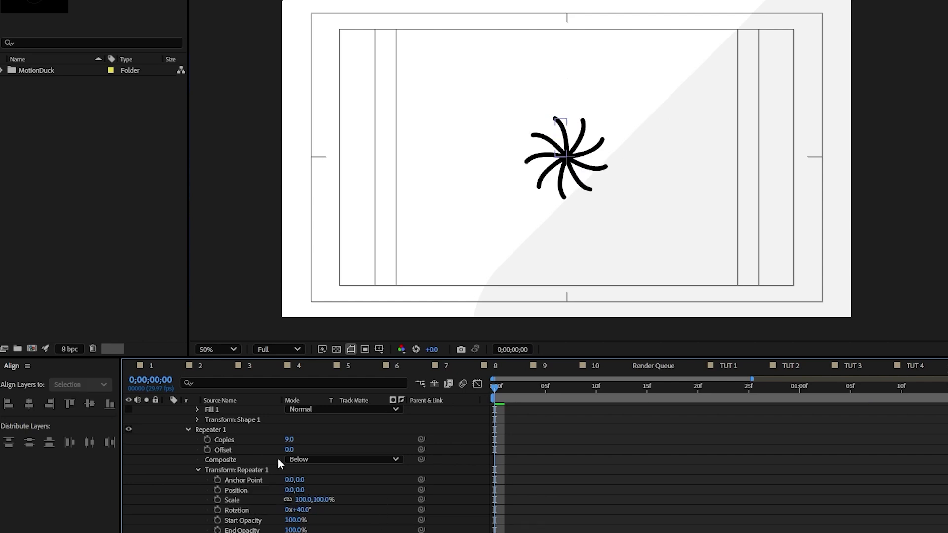
# Step: Move the burst layer down to a vertical Position of 897
pyautogui.scroll(5, 277, 458)
pyautogui.press('p')
pyautogui.moveTo(309, 421); pyautogui.dragTo(498, 444)
# Step: Add Trim Paths to the burst and keyframe its End at 0% at the start of the composition
pyautogui.doubleClick(169, 410)
pyautogui.click(400, 421)
pyautogui.click(443, 355)
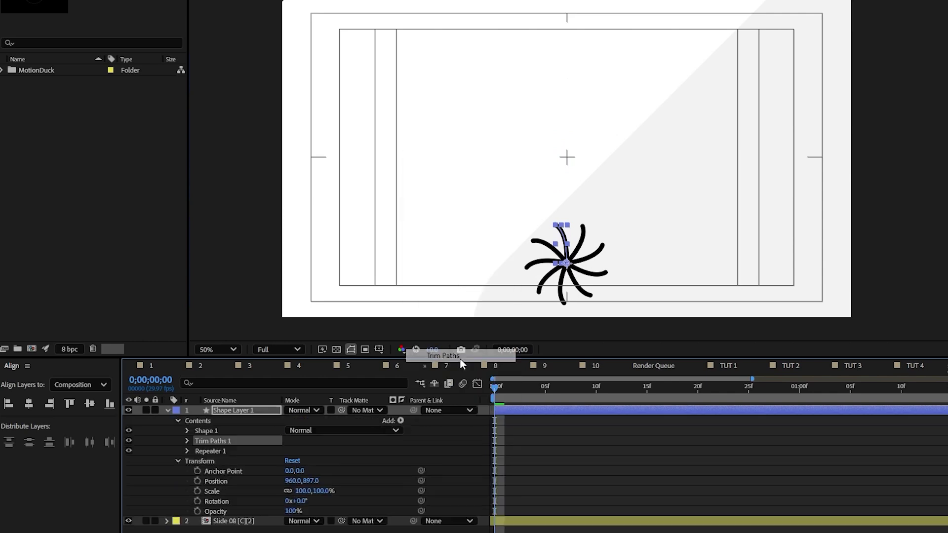
pyautogui.click(188, 441)
pyautogui.click(207, 460)
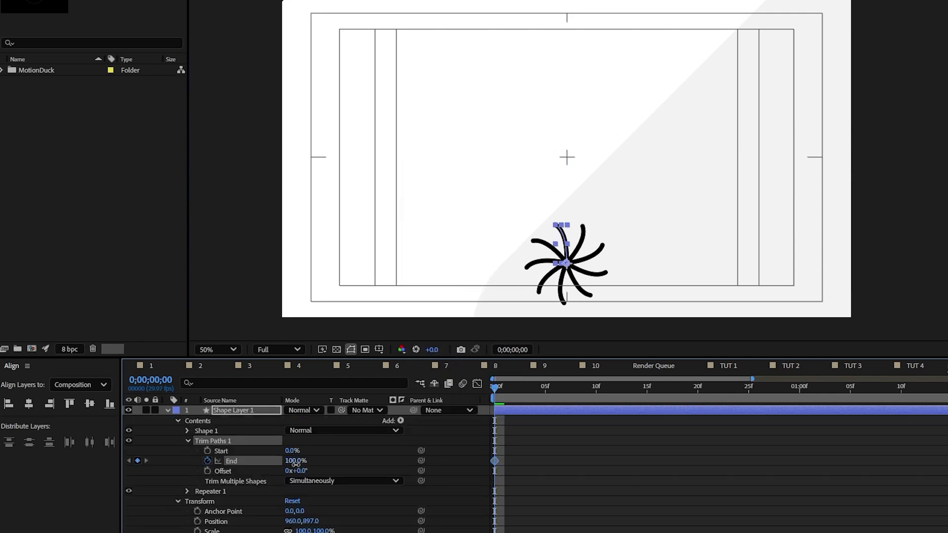
pyautogui.moveTo(296, 463); pyautogui.dragTo(230, 466)
# Step: At 0;00;01;00, set the Trim Paths End to 100%
pyautogui.hotkey('shift', 'pagedown')
pyautogui.hotkey('shift', 'pagedown')
pyautogui.hotkey('shift', 'pagedown')
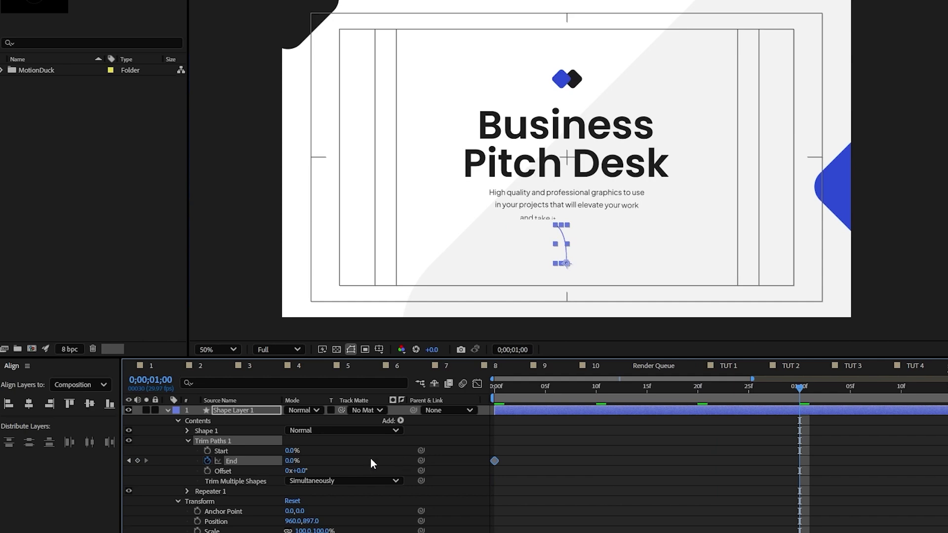
pyautogui.moveTo(291, 462); pyautogui.dragTo(380, 462)
pyautogui.click(380, 461)
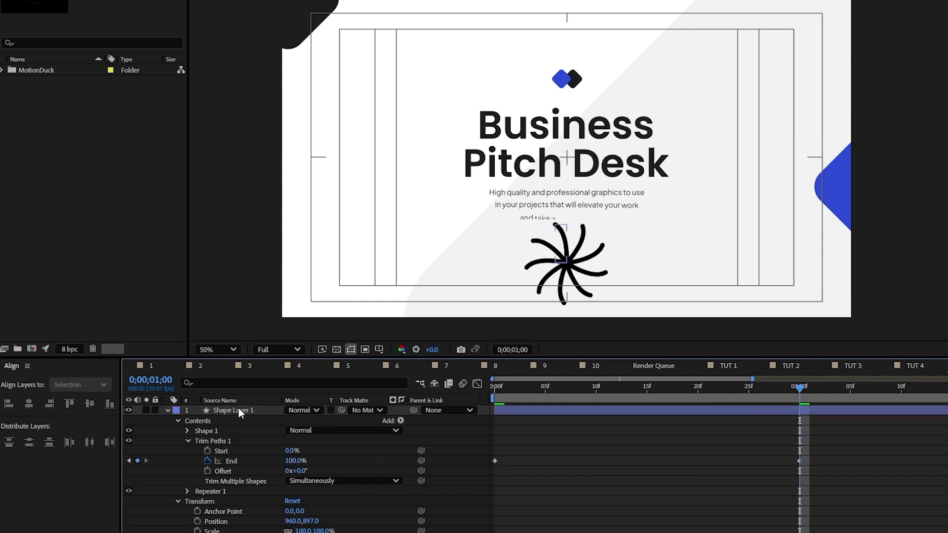
# Step: Apply Easy Ease to both Trim Paths End keyframes and lengthen the ease into the last one in the speed graph
pyautogui.moveTo(493, 431); pyautogui.dragTo(861, 495)
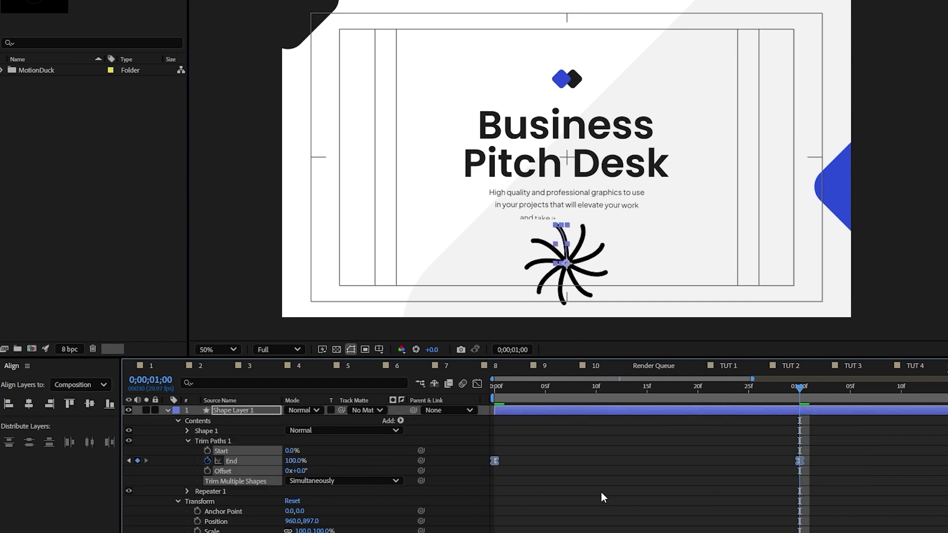
pyautogui.click(477, 384)
pyautogui.moveTo(792, 509); pyautogui.dragTo(729, 512)
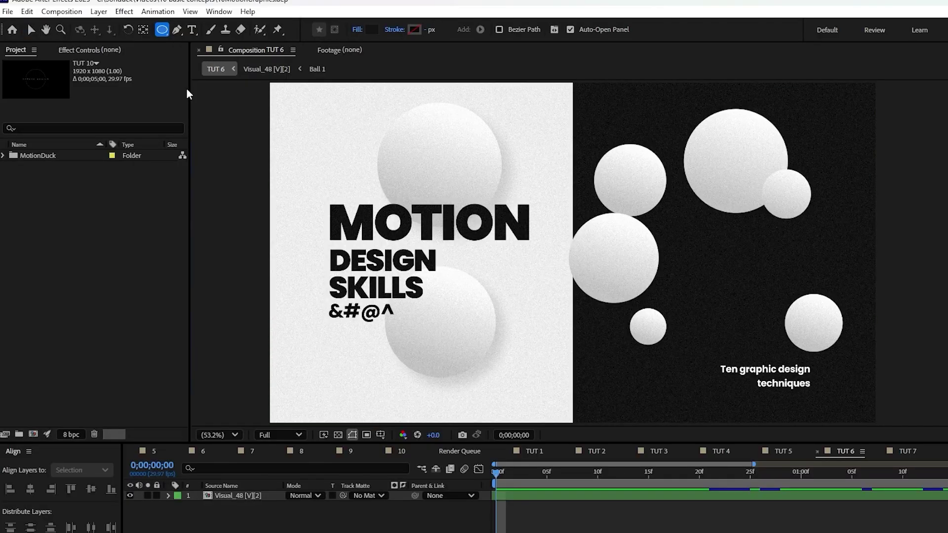
# Step: Draw a small black circle above the M of MOTION and centre its anchor point
pyautogui.scroll(2, 375, 193)
pyautogui.moveTo(383, 276)
pyautogui.mouseDown()
pyautogui.moveTo(404, 297)
pyautogui.moveTo(399, 306)
pyautogui.mouseUp()
pyautogui.keyDown('ctrl'); pyautogui.doubleClick(144, 29); pyautogui.keyUp('ctrl')
pyautogui.click(235, 495)
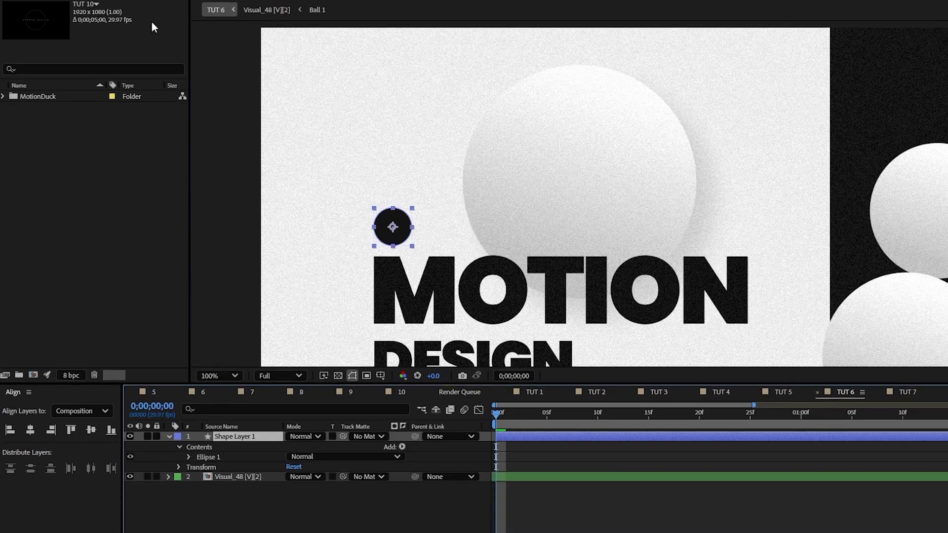
# Step: Add Scale keyframes of 100% to the circle at 0, 1 and 2 seconds
pyautogui.press('s')
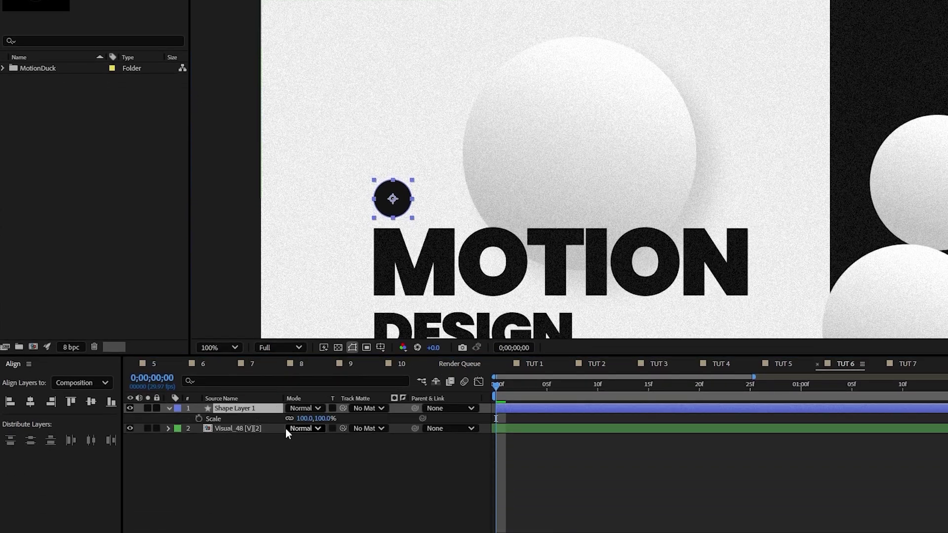
pyautogui.hotkey('alt', 'shift', 's')
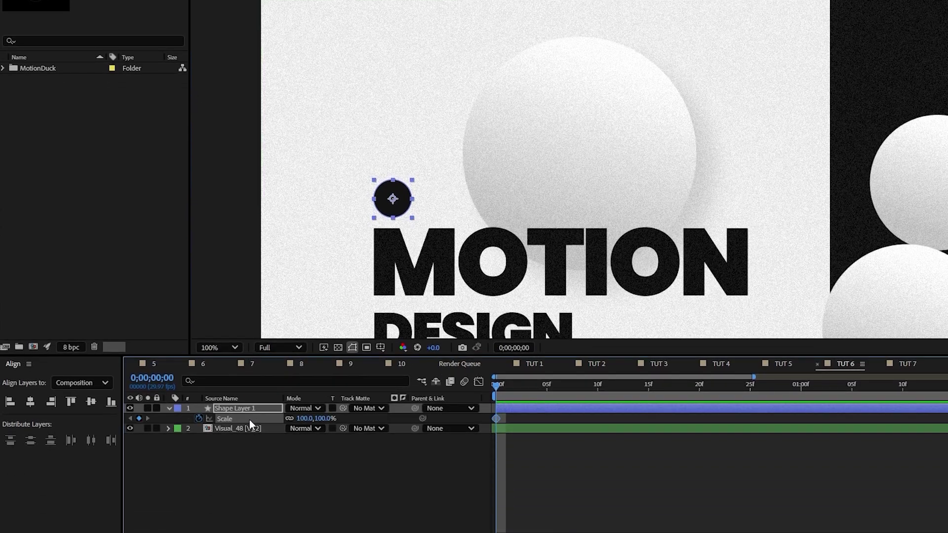
pyautogui.press('space')
pyautogui.press('-')
pyautogui.hscroll(-3, 371, 468)
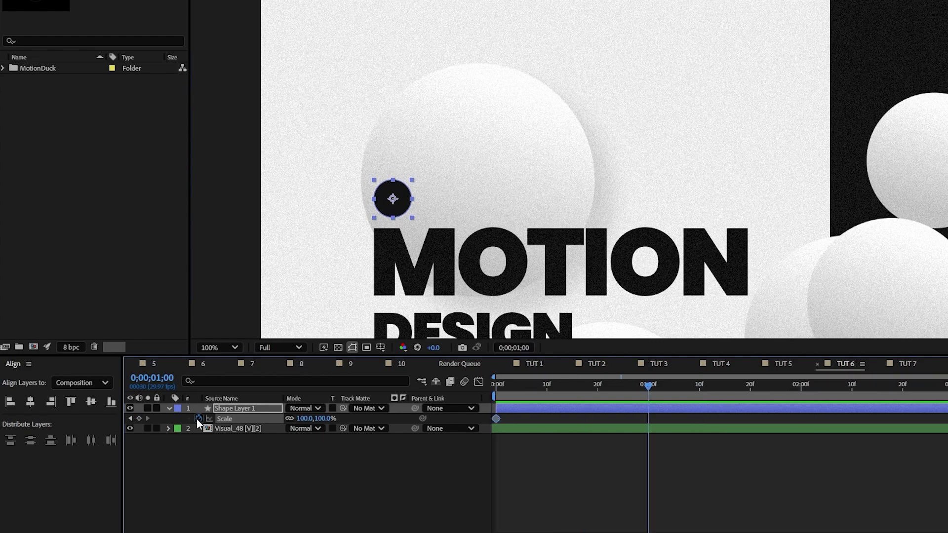
pyautogui.click(139, 419)
pyautogui.hotkey('shift', 'pagedown')
pyautogui.hotkey('shift', 'pagedown')
pyautogui.hotkey('shift', 'pagedown')
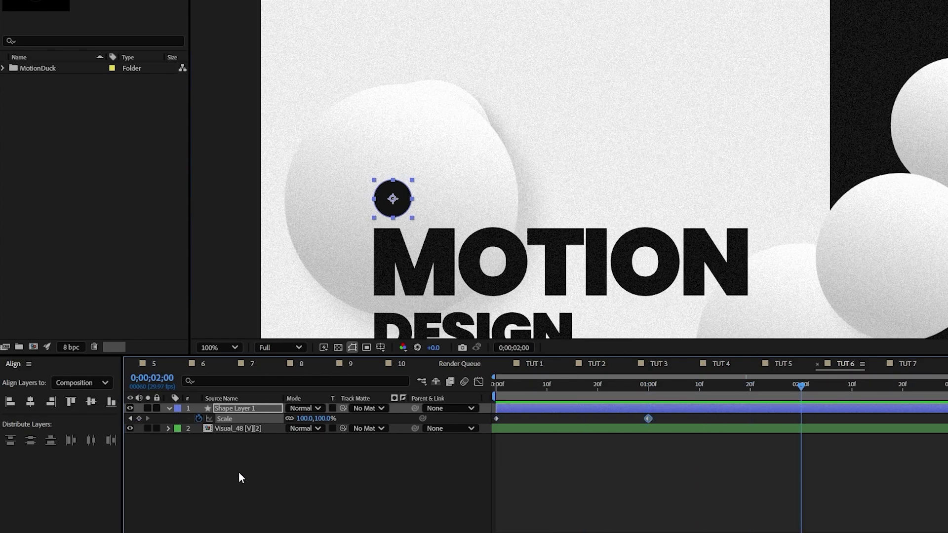
pyautogui.click(140, 419)
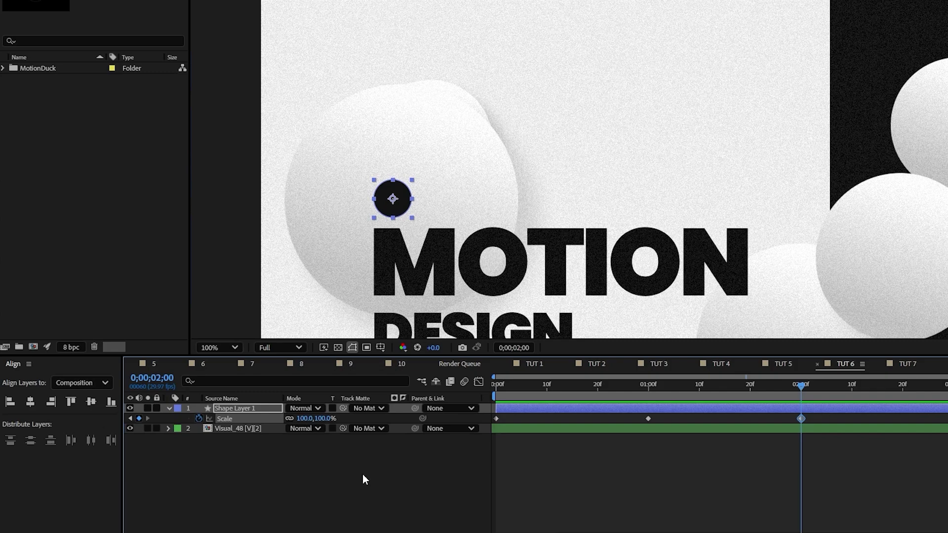
# Step: Set the circle's Scale to 0% at its first and last keyframes
pyautogui.click(334, 456)
pyautogui.click(496, 389)
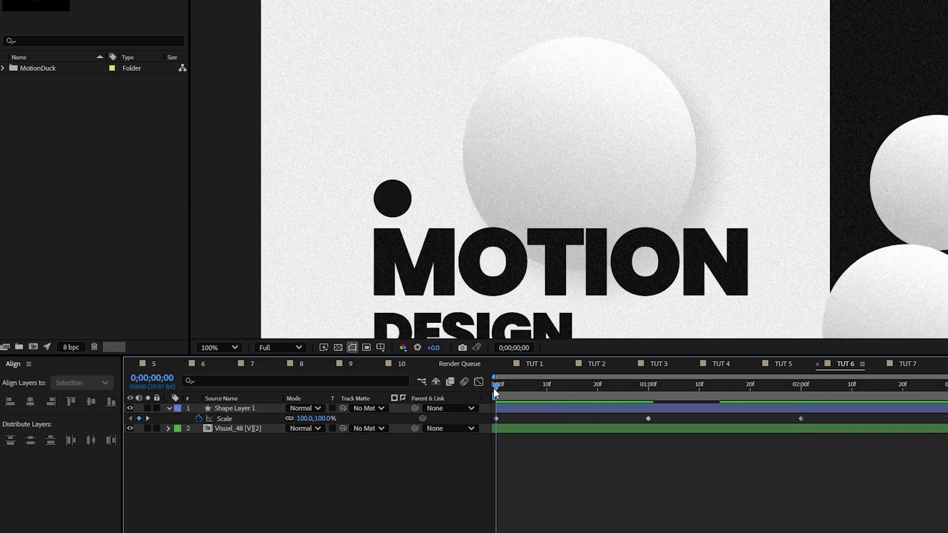
pyautogui.write('0')
pyautogui.press('Return')
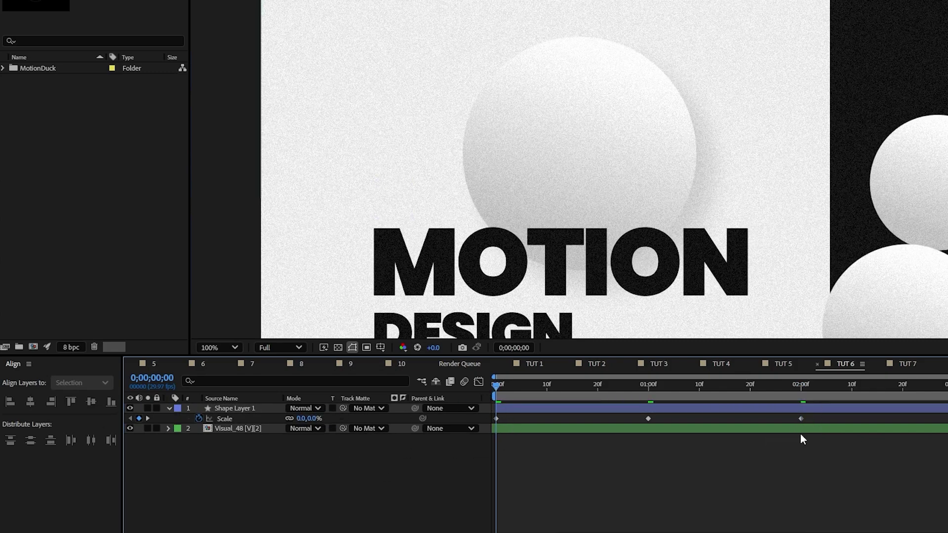
# Step: Apply Easy Ease to all three of the circle's Scale keyframes
pyautogui.moveTo(495, 386); pyautogui.dragTo(648, 404)
pyautogui.moveTo(814, 414); pyautogui.dragTo(492, 429)
pyautogui.press('F9')
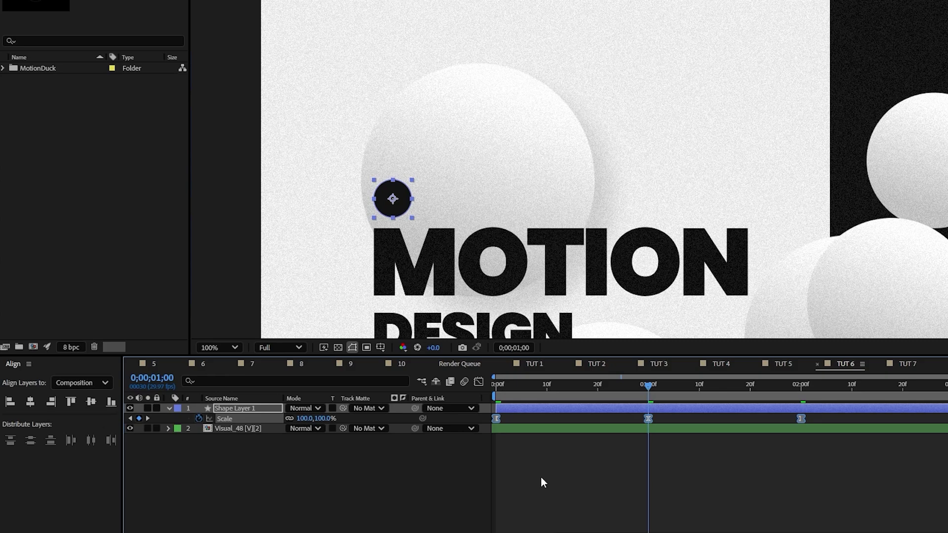
# Step: In the speed graph, lengthen both ease handles of the middle Scale keyframe to about half of each interval
pyautogui.hotkey('shift', 'F3')
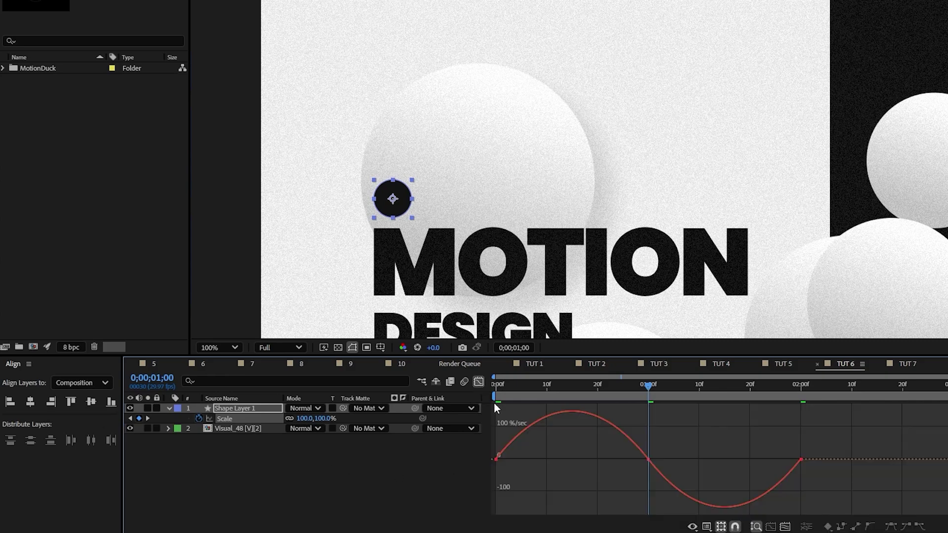
pyautogui.moveTo(692, 428); pyautogui.dragTo(599, 493)
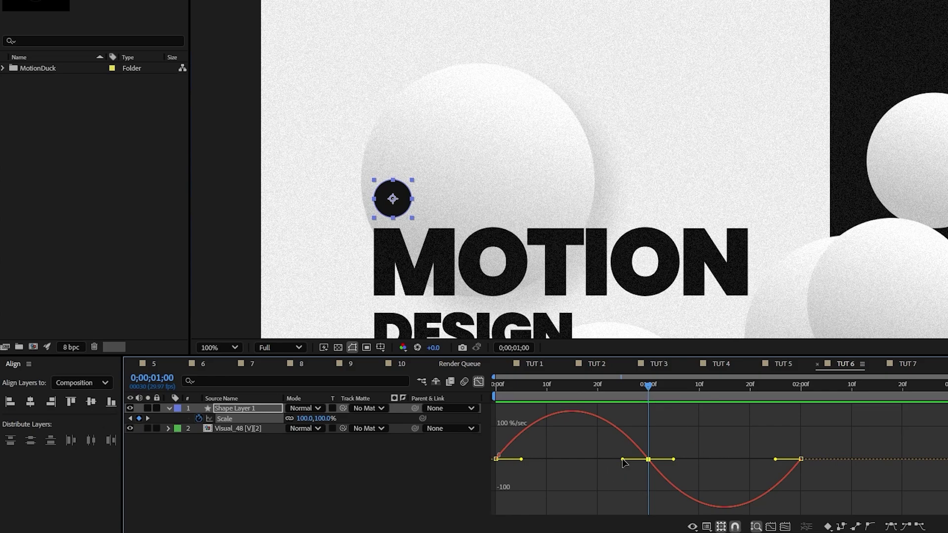
pyautogui.moveTo(622, 459); pyautogui.dragTo(572, 459)
pyautogui.moveTo(673, 459); pyautogui.dragTo(725, 459)
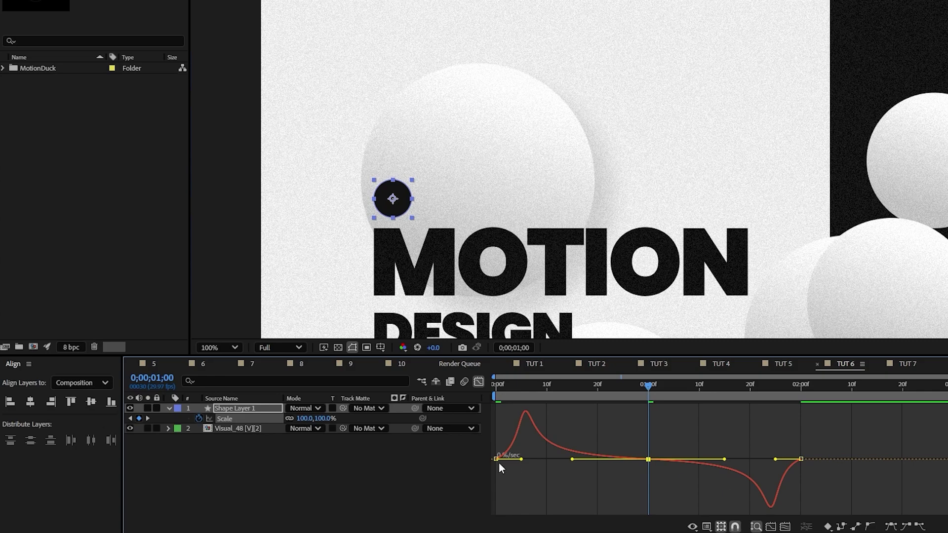
pyautogui.moveTo(497, 462)
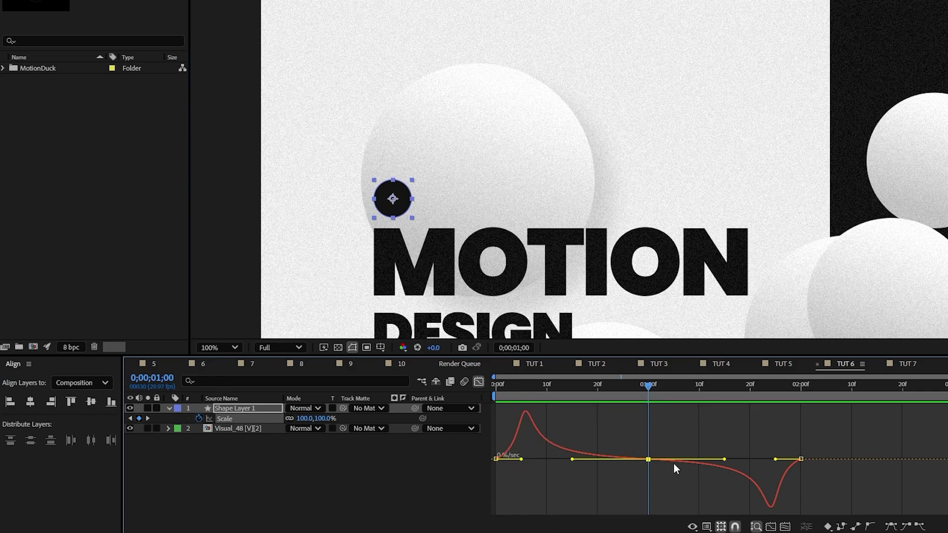
pyautogui.click(479, 381)
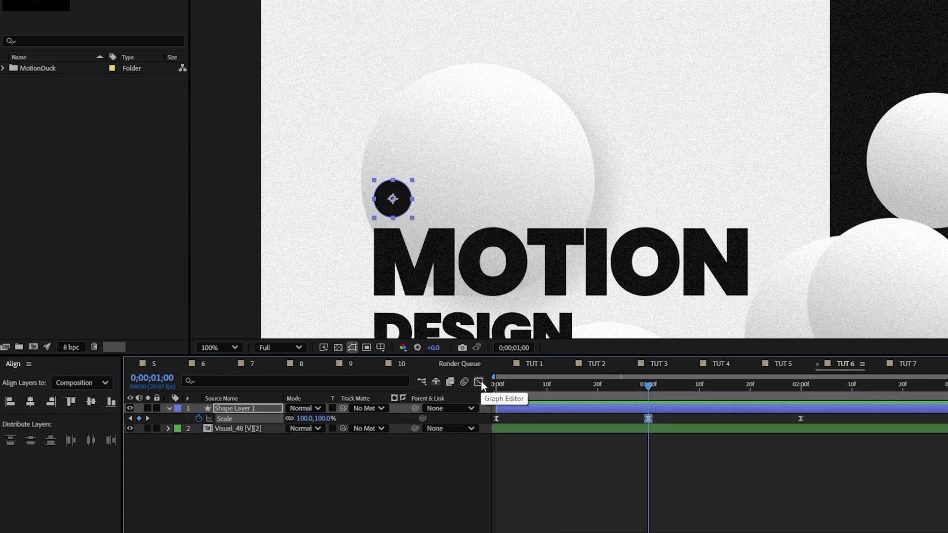
# Step: Add the expression loopOut() to the circle's Scale and preview the looping pulse
pyautogui.keyDown('alt'); pyautogui.click(198, 418); pyautogui.keyUp('alt')
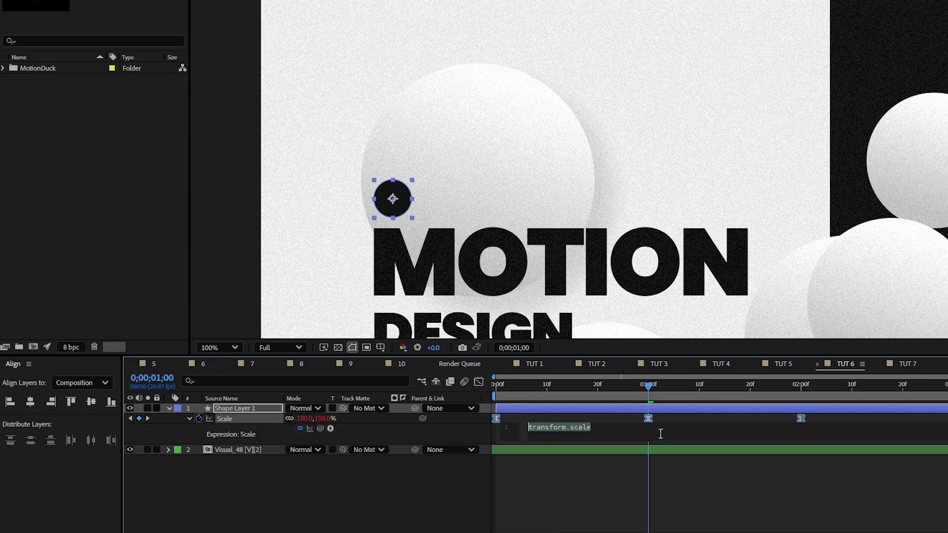
pyautogui.write('loopOut()')
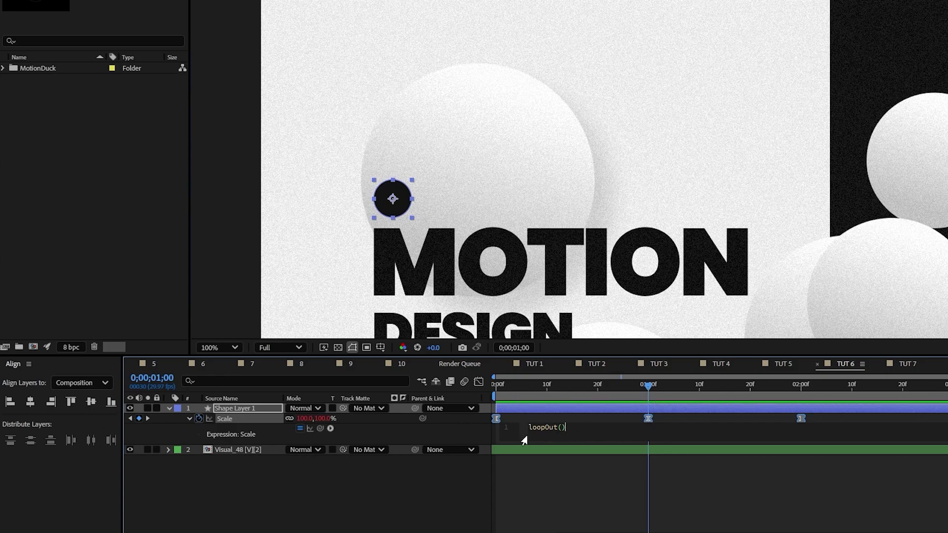
pyautogui.click(556, 490)
pyautogui.press('space')
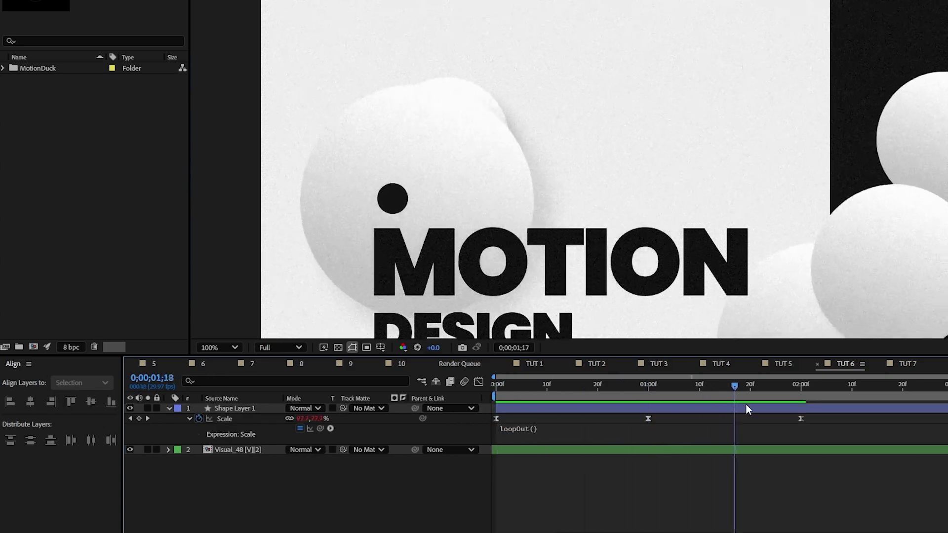
pyautogui.press('space')
# Step: Set the circle's Position to 223, 337 so it lines up with the start of the MOTION title
pyautogui.click(170, 407)
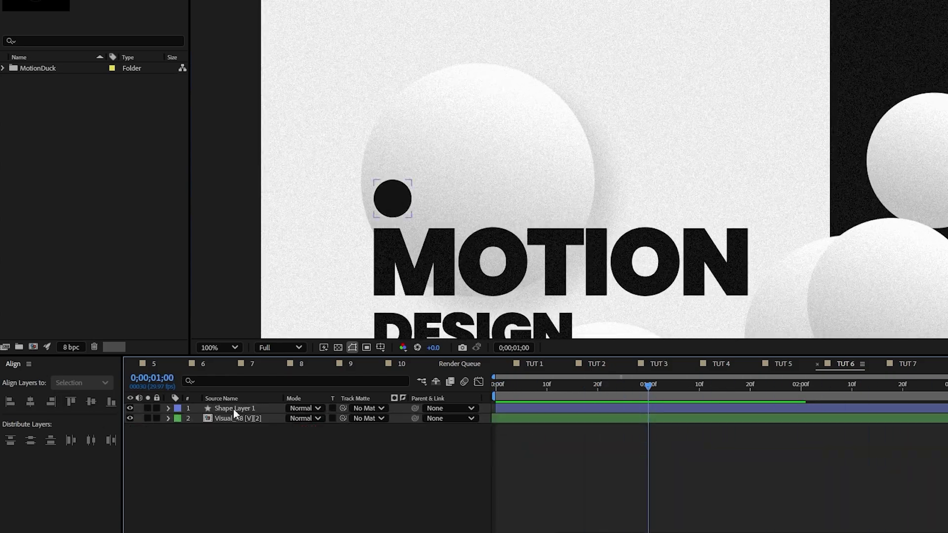
pyautogui.click(233, 408)
pyautogui.press('p')
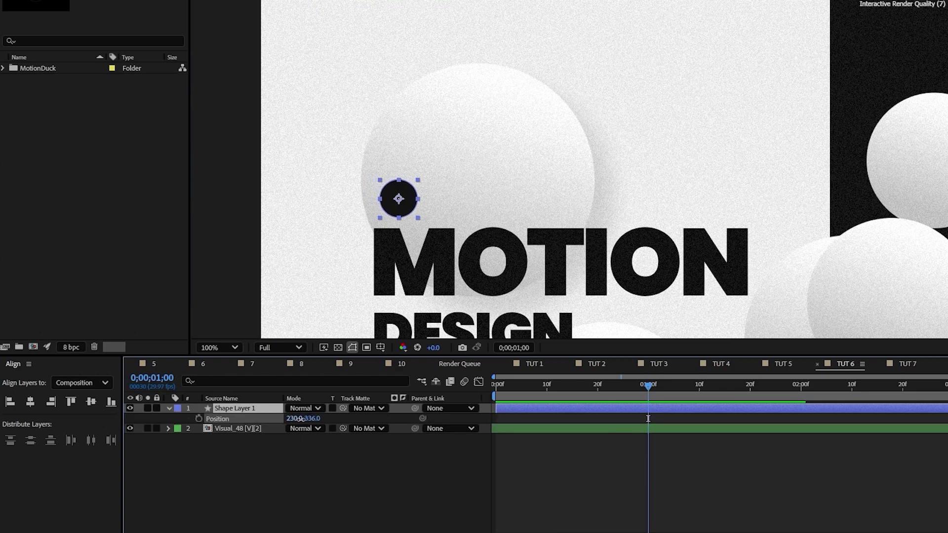
pyautogui.click(394, 474)
pyautogui.scroll(-1, 513, 295)
pyautogui.scroll(1, 514, 295)
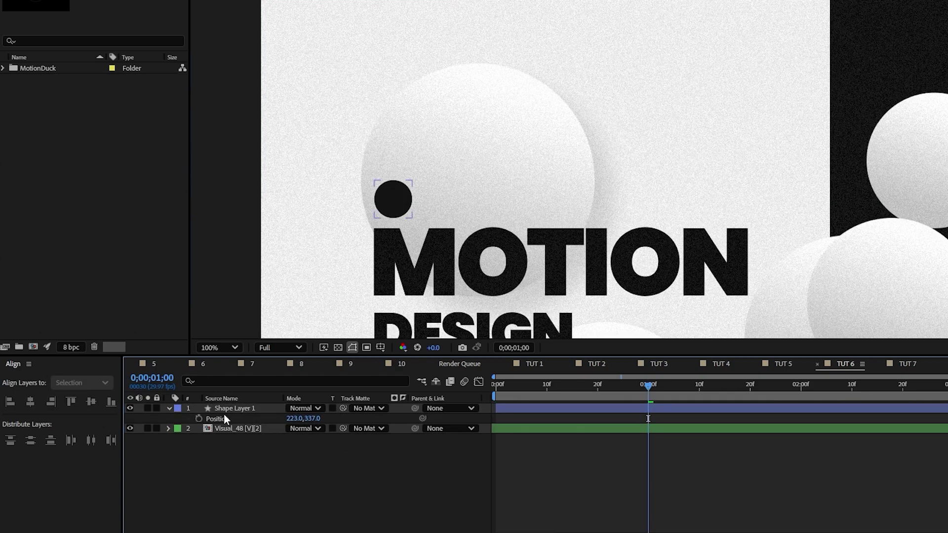
# Step: Duplicate the circle twice and space the copies out in a row, at X positions 329 and about 447
pyautogui.click(233, 408)
pyautogui.hotkey('ctrl', 'd')
pyautogui.write('p329')
pyautogui.press('Return')
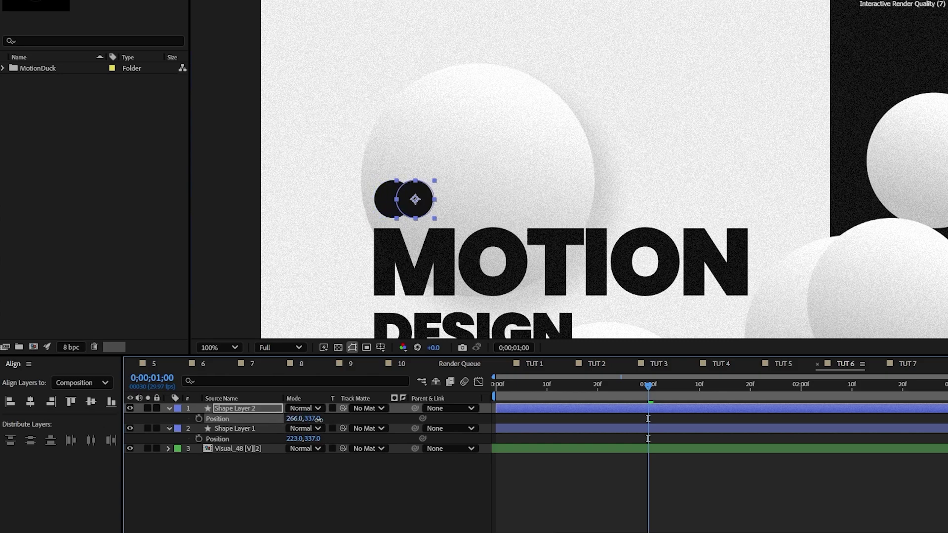
pyautogui.hotkey('ctrl', 'd')
pyautogui.press('p')
pyautogui.moveTo(295, 419); pyautogui.dragTo(370, 421)
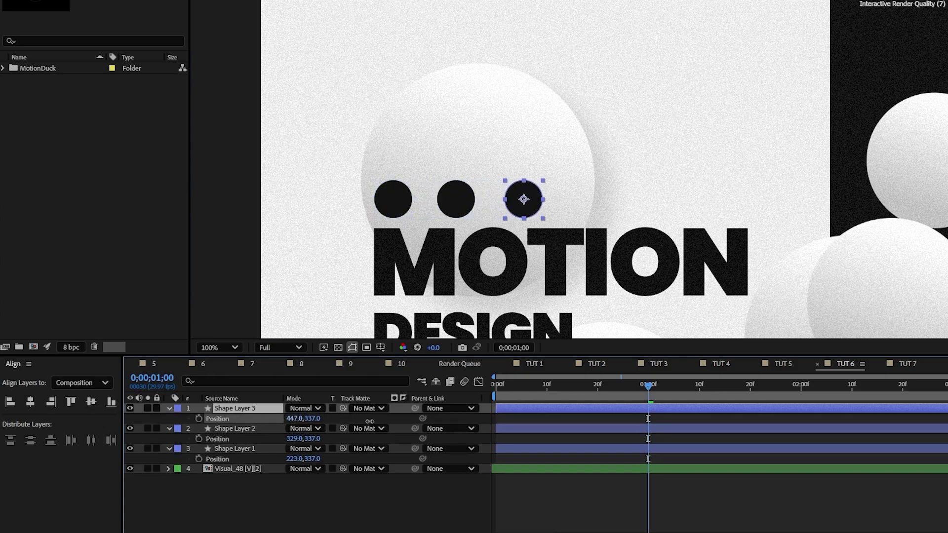
pyautogui.click(413, 491)
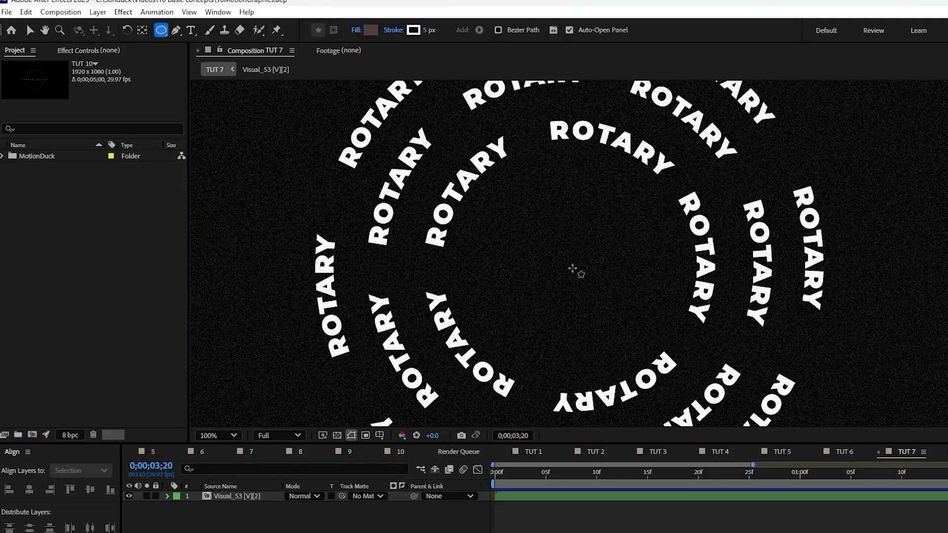
# Step: Draw a white-stroked circle inside the rings of ROTARY text and centre it in the composition
pyautogui.moveTo(565, 267); pyautogui.dragTo(645, 342)
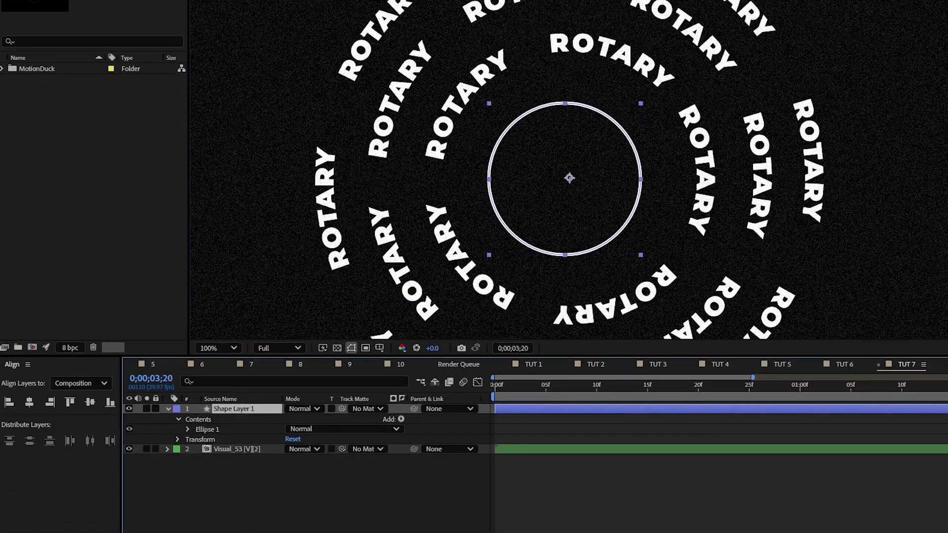
pyautogui.click(90, 402)
pyautogui.click(168, 409)
pyautogui.click(168, 409)
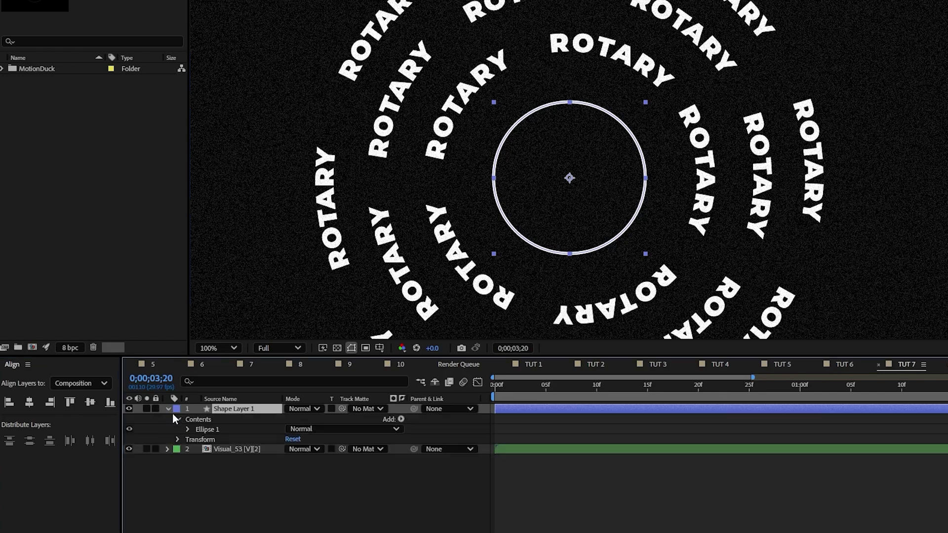
# Step: Add Trim Paths to the circle and set its End to 25%
pyautogui.click(400, 420)
pyautogui.click(443, 354)
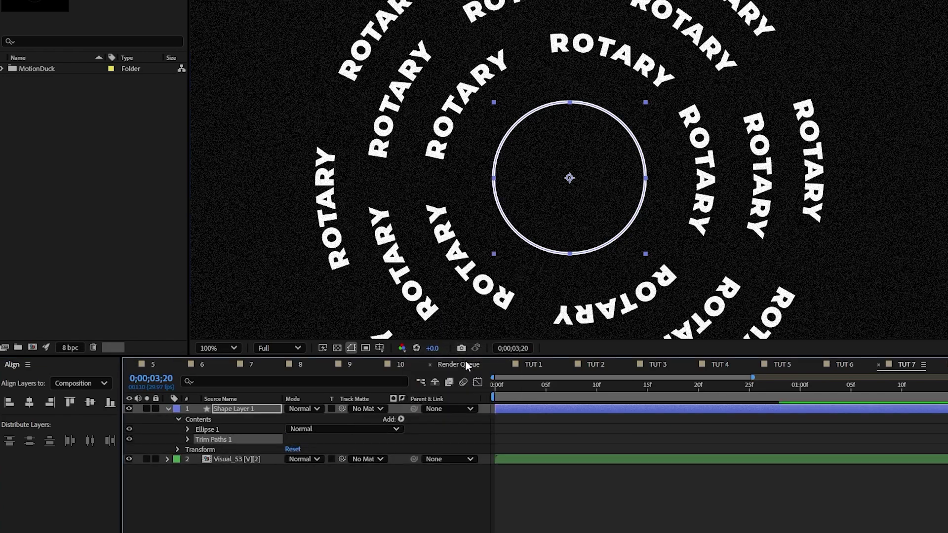
pyautogui.click(189, 440)
pyautogui.click(293, 459)
pyautogui.write('25')
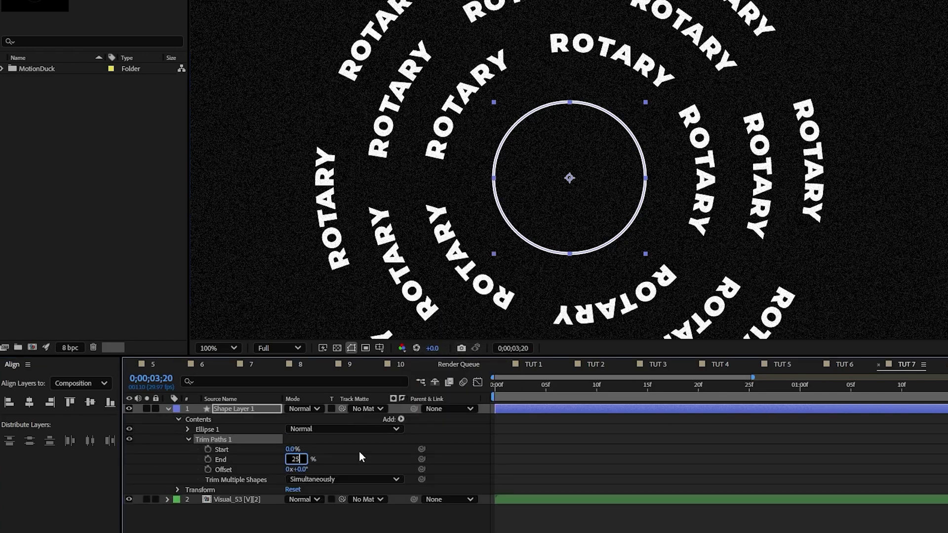
pyautogui.press('Return')
pyautogui.click(359, 452)
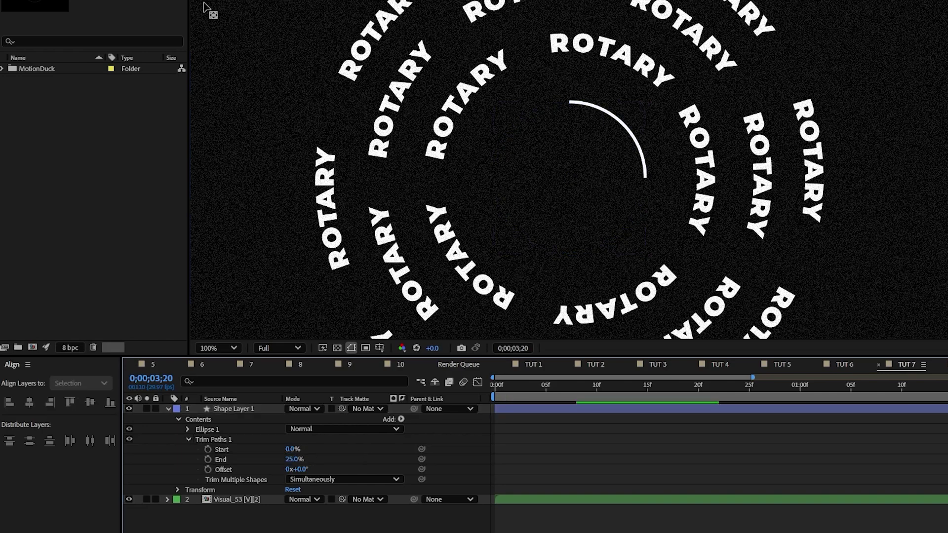
# Step: Duplicate the quarter arc layer and set the copy's Rotation to 120°
pyautogui.click(248, 409)
pyautogui.hotkey('ctrl', 'd')
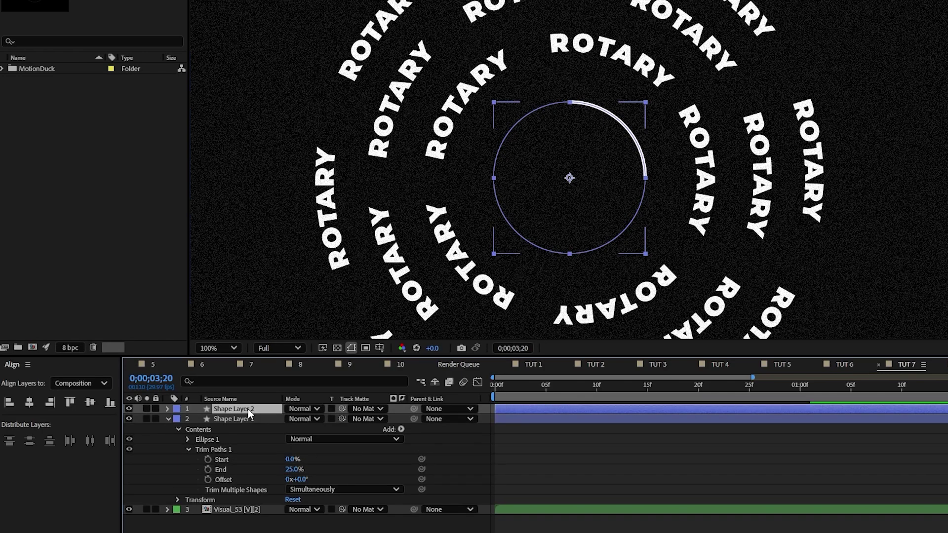
pyautogui.press('r')
pyautogui.click(302, 418)
pyautogui.write('120')
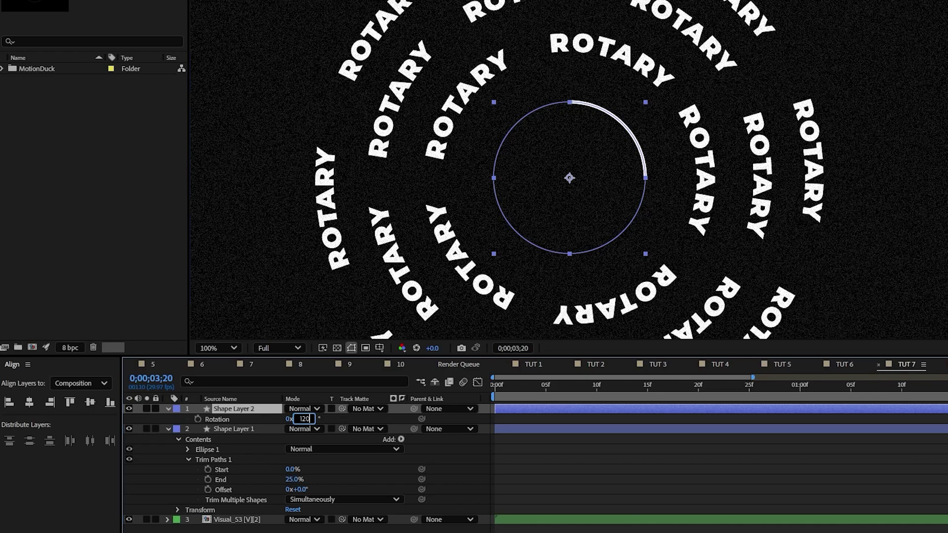
# Step: Duplicate the rotated arc, set the new copy's Rotation to 240°, and collapse the layer properties
pyautogui.click(248, 409)
pyautogui.hotkey('ctrl', 'd')
pyautogui.press('r')
pyautogui.click(302, 419)
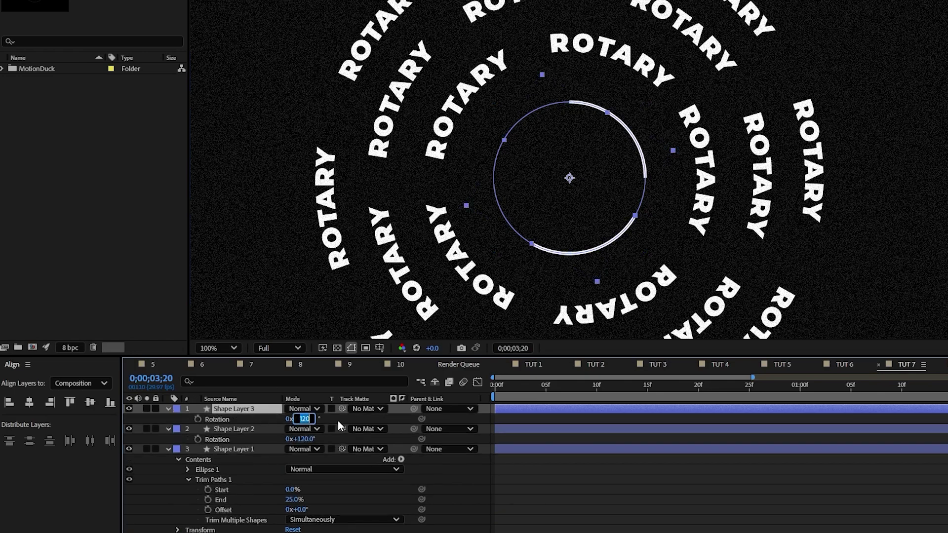
pyautogui.write('240')
pyautogui.press('Return')
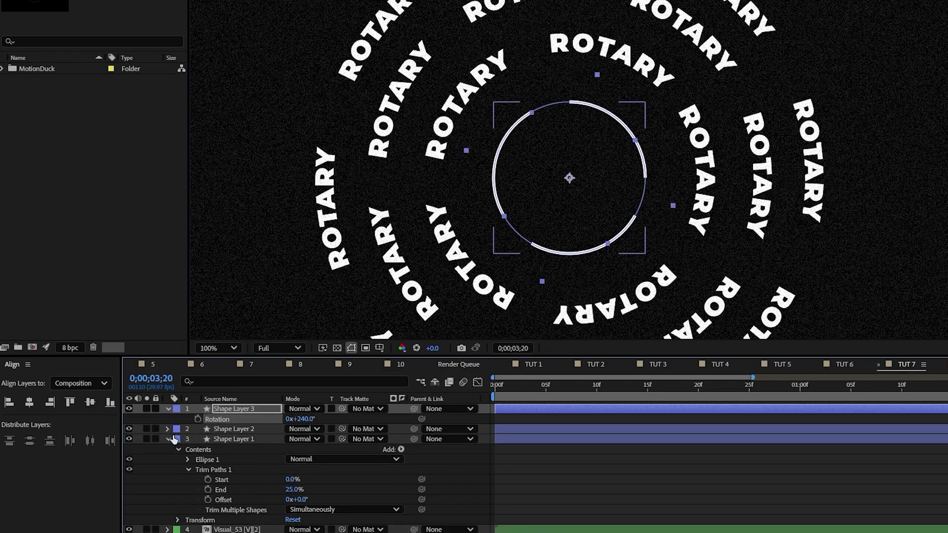
pyautogui.press('F2')
pyautogui.click(168, 440)
pyautogui.click(168, 409)
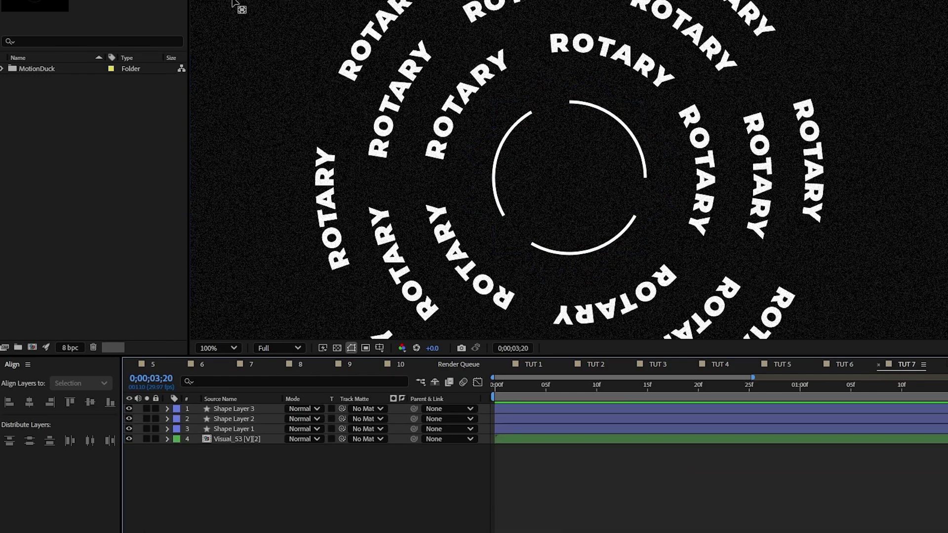
# Step: Draw a small right-angled arrowhead above the arcs with the Pen tool as a new shape layer
pyautogui.scroll(2, 615, 177)
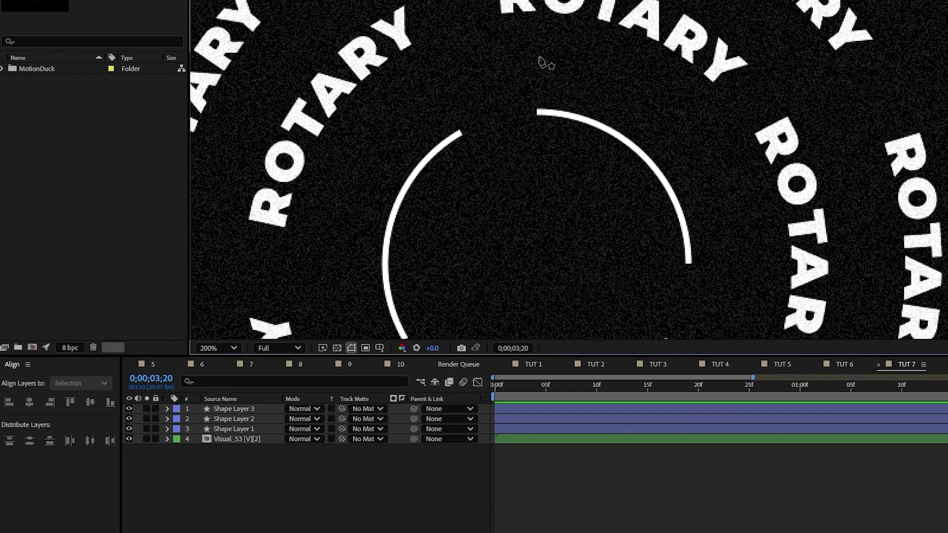
pyautogui.click(538, 56)
pyautogui.click(567, 56)
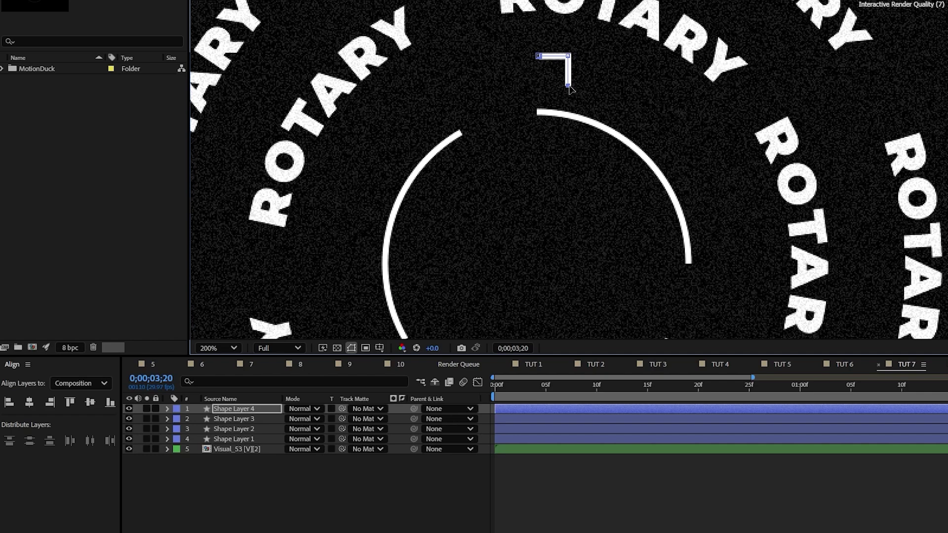
pyautogui.press('v')
pyautogui.click(242, 410)
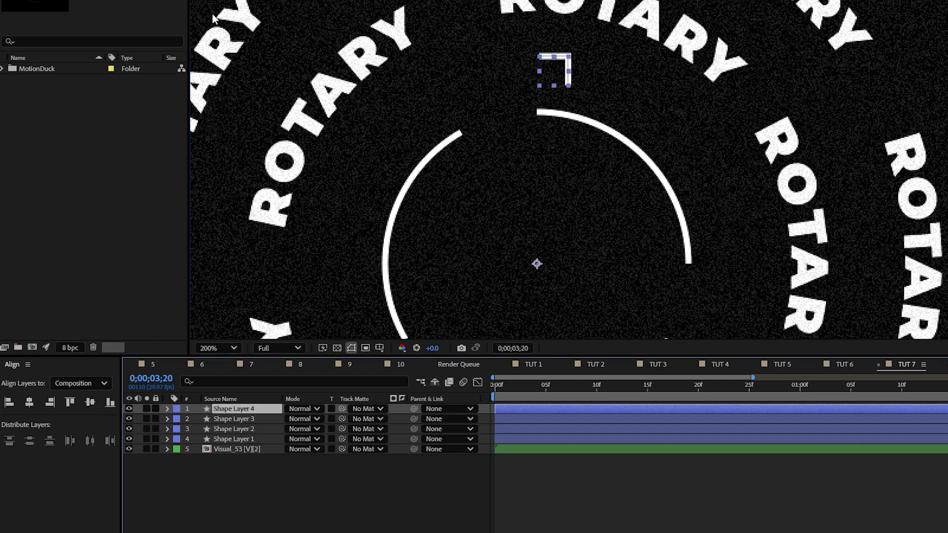
# Step: Move the arrowhead's anchor point to its corner and place the arrowhead on the end of the upper-right arc
pyautogui.press('y')
pyautogui.moveTo(537, 263); pyautogui.dragTo(677, 276)
pyautogui.press('v')
pyautogui.click(235, 408)
pyautogui.press('p')
pyautogui.click(257, 421)
pyautogui.click(251, 409)
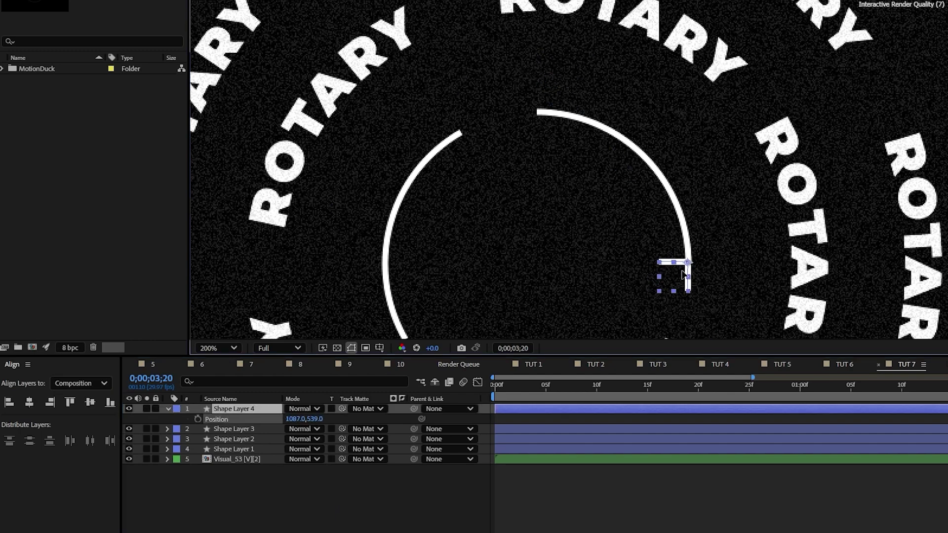
# Step: Rotate the arrowhead to 135° so it points along the end of the arc
pyautogui.press('r')
pyautogui.moveTo(302, 419); pyautogui.dragTo(346, 428)
pyautogui.moveTo(548, 276); pyautogui.dragTo(556, 217)
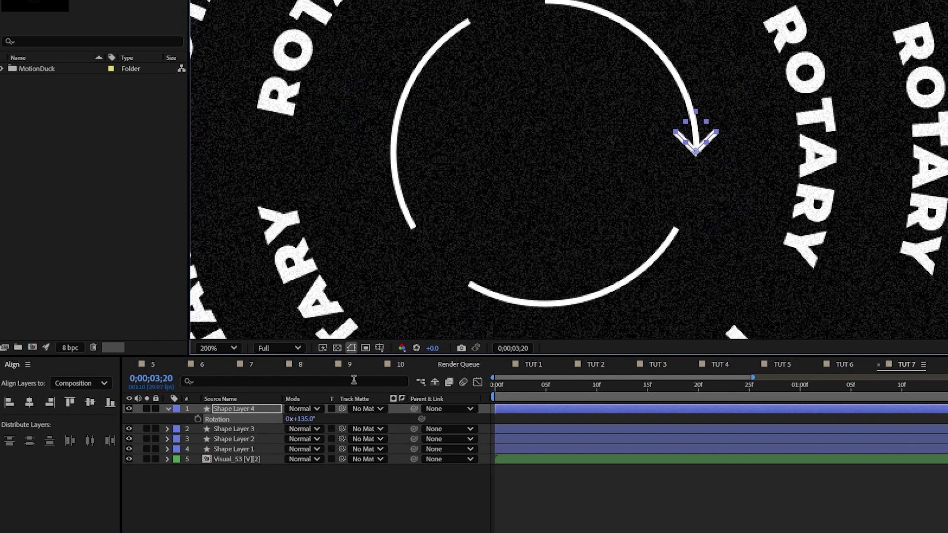
# Step: Duplicate the arrowhead, place the copy on the end of the lower arc, and set its Rotation to 250°
pyautogui.hotkey('ctrl', 'd')
pyautogui.moveTo(684, 140); pyautogui.dragTo(471, 269)
pyautogui.press('r')
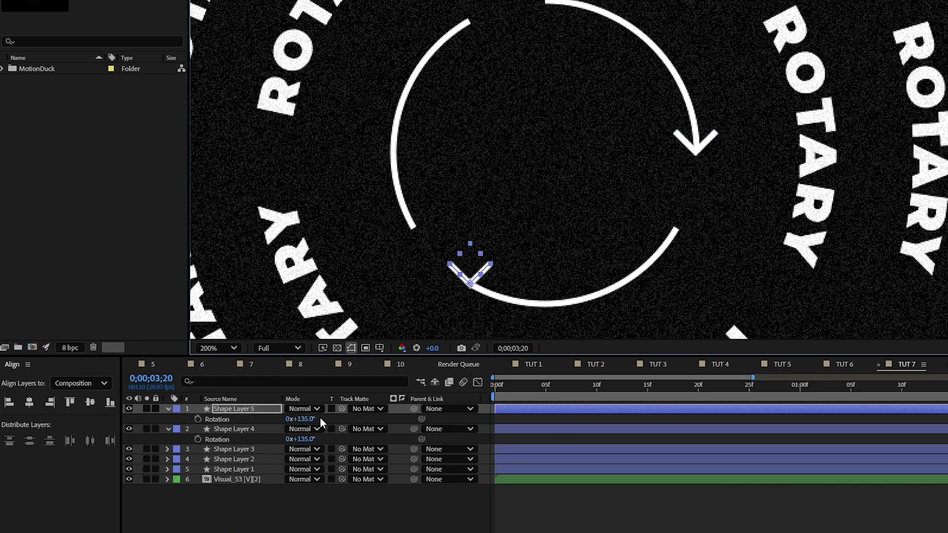
pyautogui.moveTo(302, 429); pyautogui.dragTo(393, 437)
# Step: Duplicate the arrowhead onto the upper end of the remaining arc and set its Rotation to 1x+11°
pyautogui.hotkey('ctrl', 'd')
pyautogui.moveTo(488, 294); pyautogui.dragTo(492, 33)
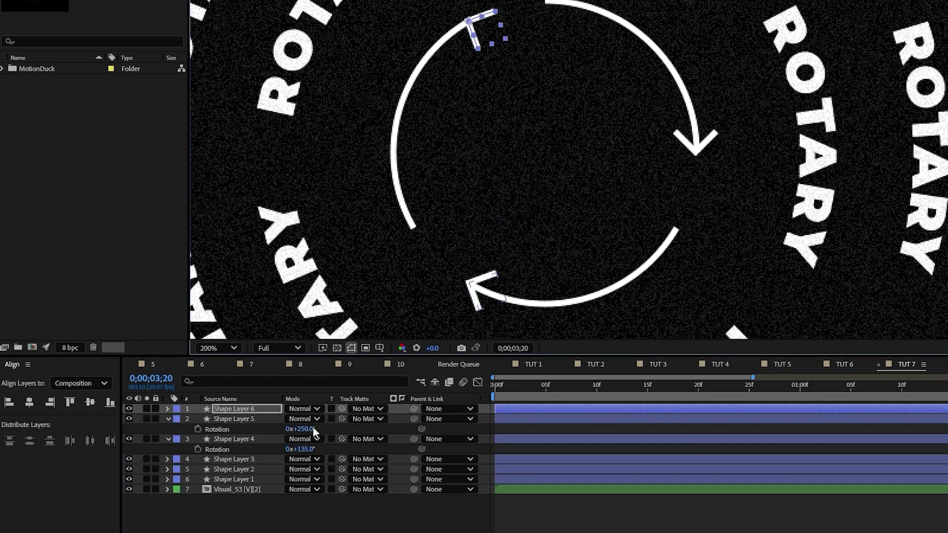
pyautogui.press('r')
pyautogui.moveTo(304, 419); pyautogui.dragTo(399, 423)
pyautogui.click(390, 516)
pyautogui.scroll(-1, 523, 157)
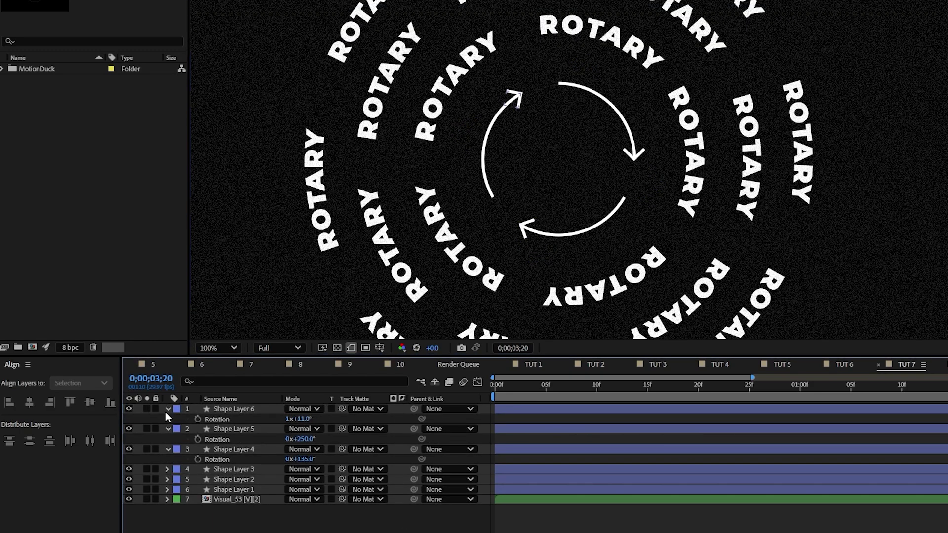
# Step: Add a null object and parent all six arc and arrowhead layers to it
pyautogui.moveTo(167, 410); pyautogui.dragTo(167, 429)
pyautogui.click(98, 13)
pyautogui.moveTo(105, 28)
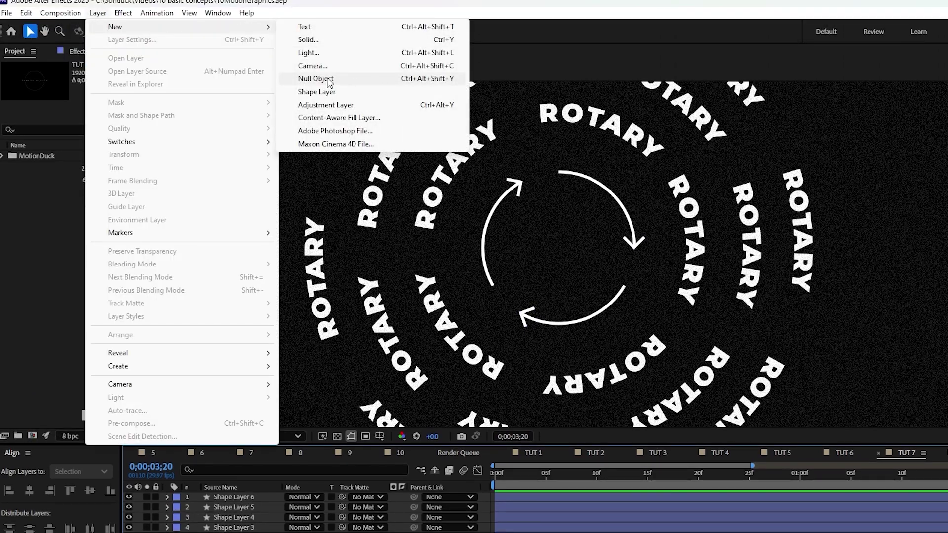
pyautogui.click(328, 79)
pyautogui.click(232, 507)
pyautogui.keyDown('shift'); pyautogui.click(247, 467); pyautogui.keyUp('shift')
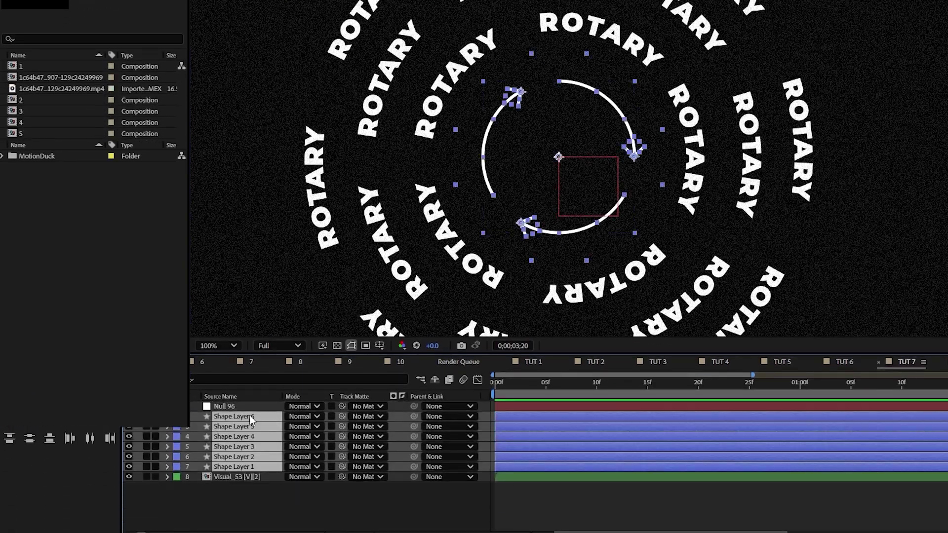
pyautogui.moveTo(414, 416); pyautogui.dragTo(257, 406)
# Step: Add an expression starting with time* to the null's Rotation
pyautogui.click(225, 404)
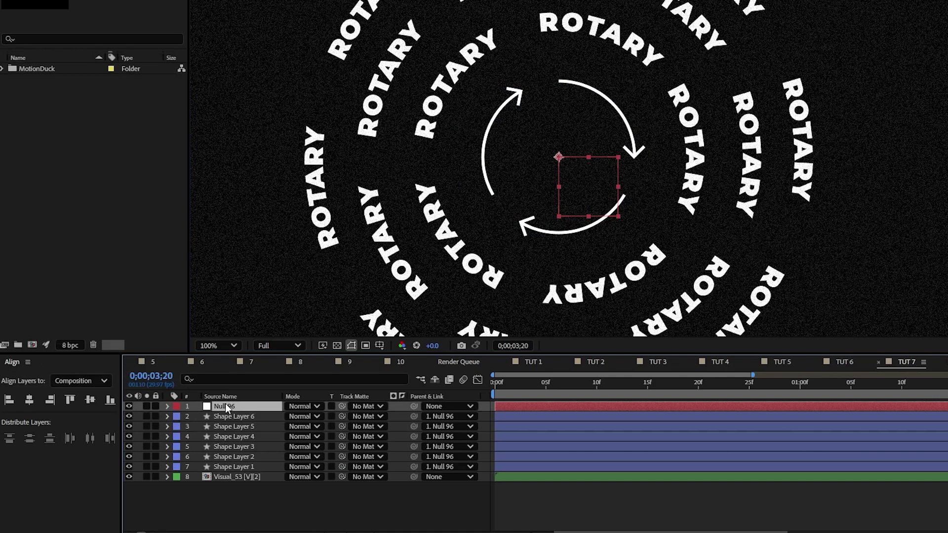
pyautogui.press('r')
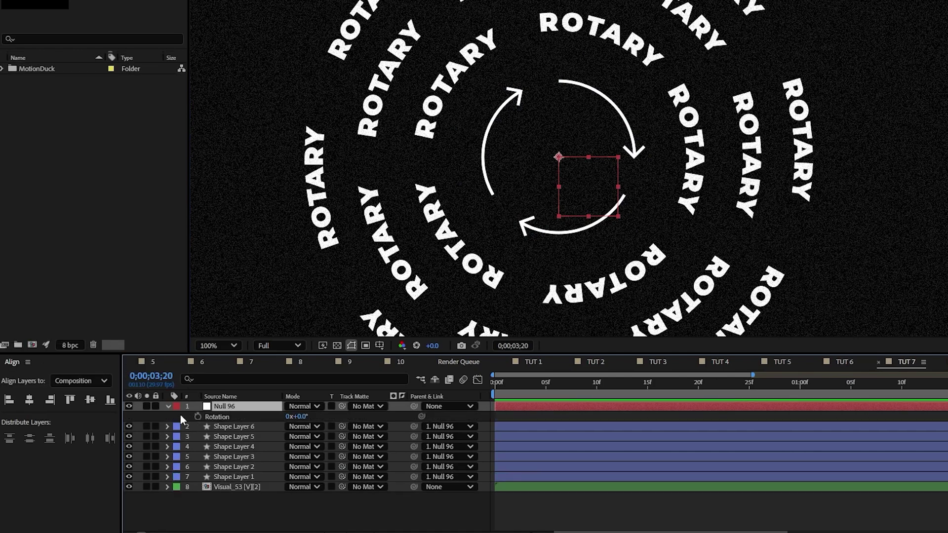
pyautogui.hotkey('alt', 'shift', '=')
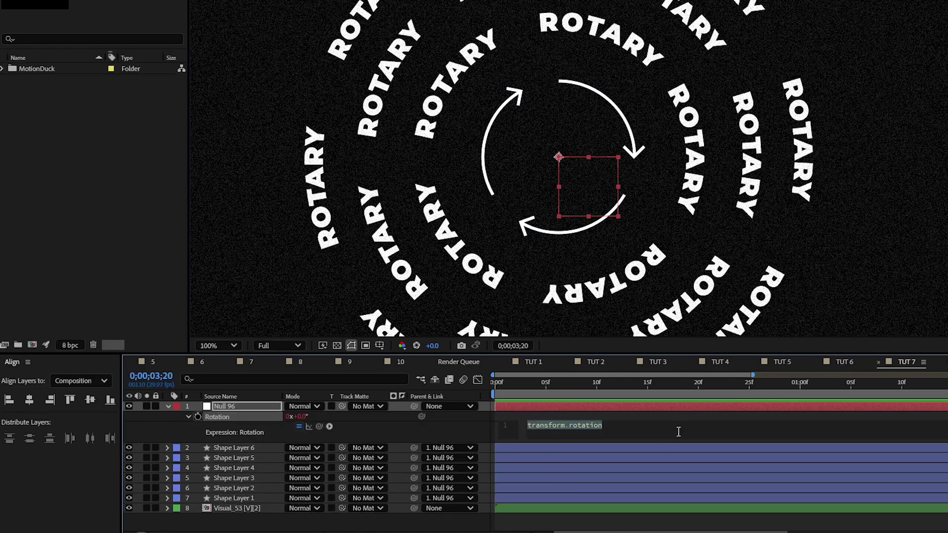
pyautogui.write('time*')
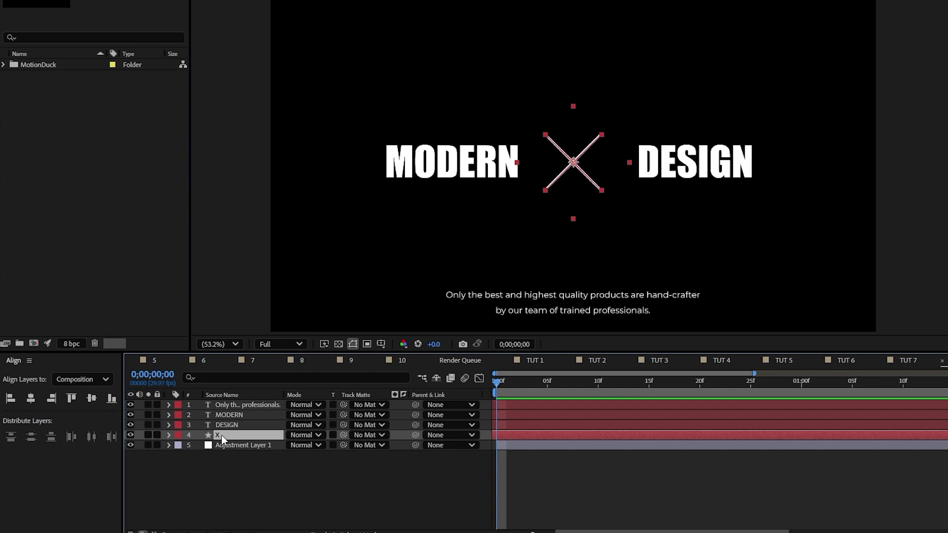
# Step: Keyframe the X layer's Rotation at the first frame, and increase it by 90° to 135° at 1 second
pyautogui.press('r')
pyautogui.click(240, 446)
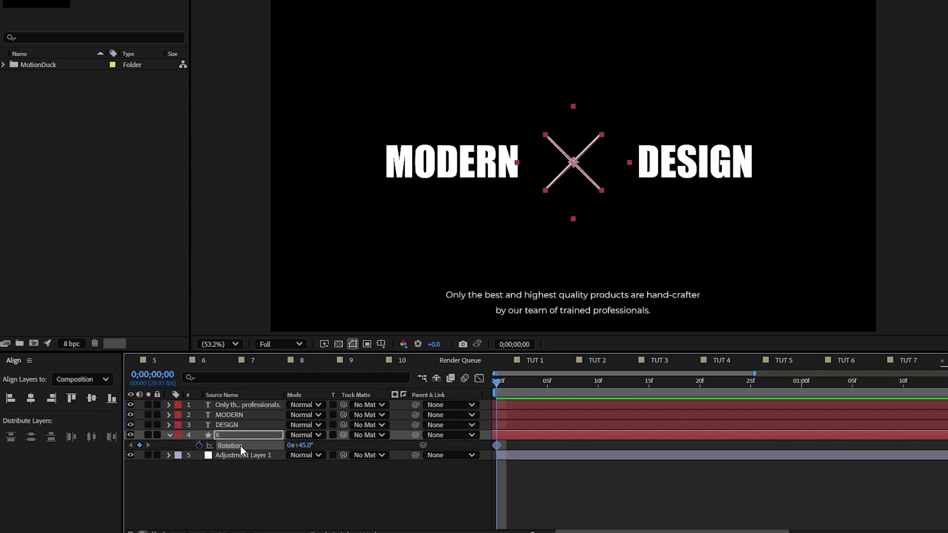
pyautogui.hotkey('shift', 'pagedown')
pyautogui.hotkey('shift', 'pagedown')
pyautogui.hotkey('shift', 'pagedown')
pyautogui.click(309, 446)
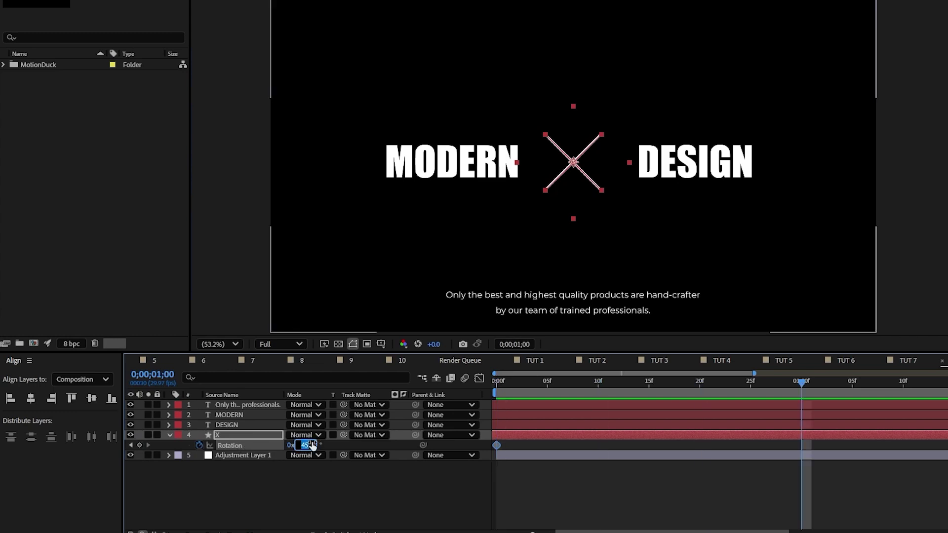
pyautogui.write('+90')
pyautogui.press('Return')
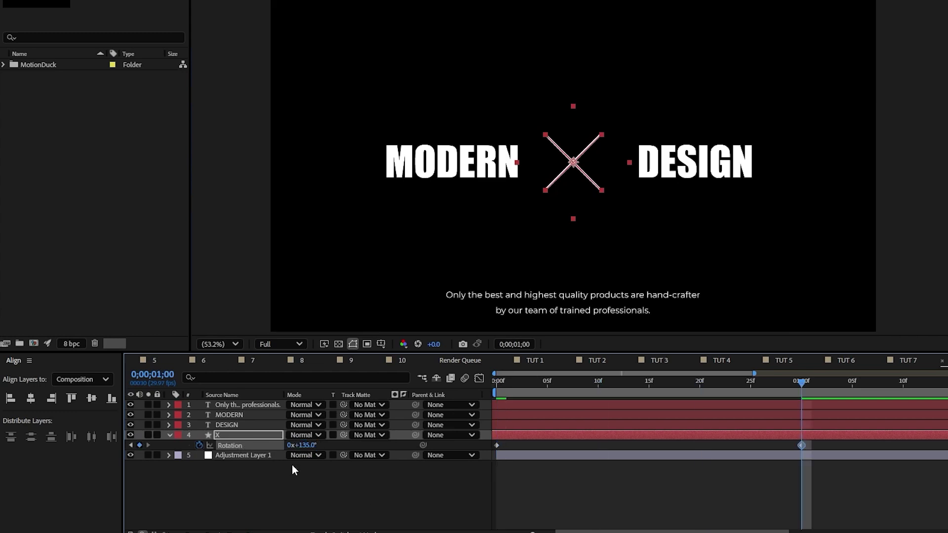
# Step: Apply Easy Ease to both Rotation keyframes and lengthen the last keyframe's ease handle to about half the interval in the speed graph
pyautogui.moveTo(803, 385)
pyautogui.mouseDown()
pyautogui.moveTo(492, 384)
pyautogui.moveTo(802, 397)
pyautogui.mouseUp()
pyautogui.moveTo(814, 440); pyautogui.dragTo(483, 451)
pyautogui.press('F9')
pyautogui.click(479, 378)
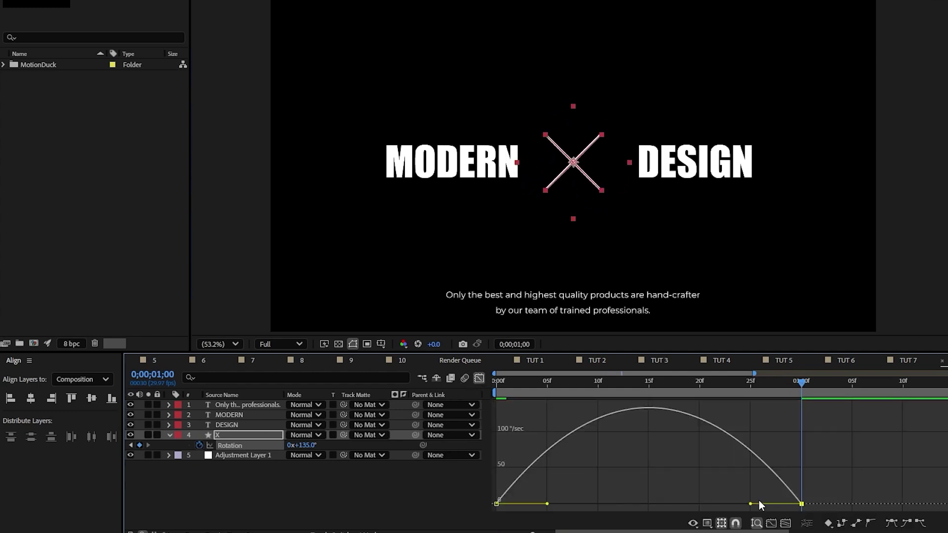
pyautogui.moveTo(750, 504); pyautogui.dragTo(621, 505)
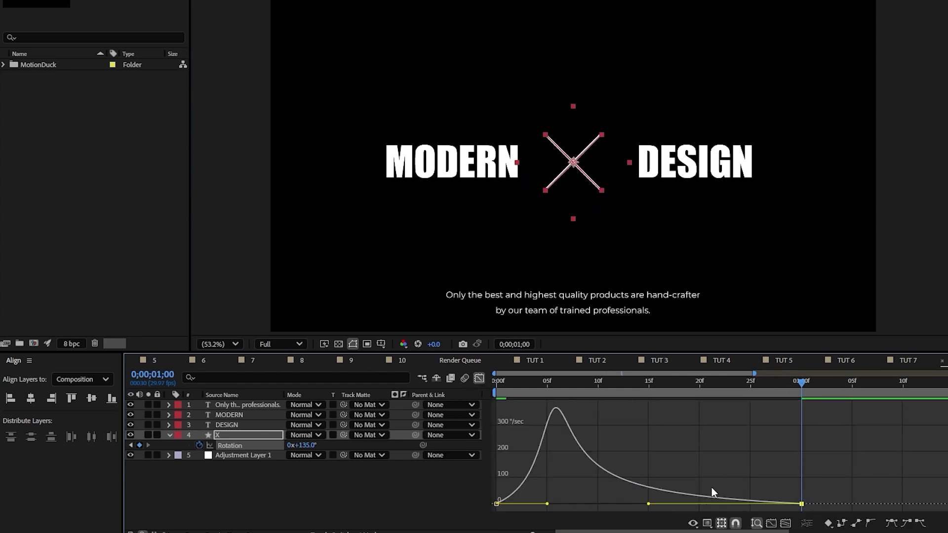
# Step: Add a loopOut() expression to the X layer's Rotation and preview the looping spin
pyautogui.click(479, 378)
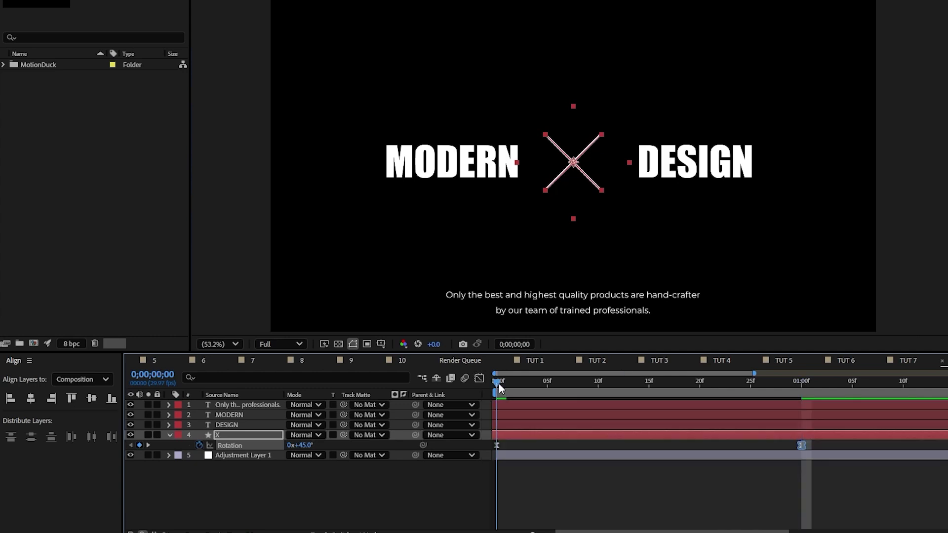
pyautogui.keyDown('alt'); pyautogui.click(199, 445); pyautogui.keyUp('alt')
pyautogui.write('loopOut()')
pyautogui.click(609, 511)
pyautogui.click(170, 435)
pyautogui.moveTo(801, 382); pyautogui.dragTo(856, 393)
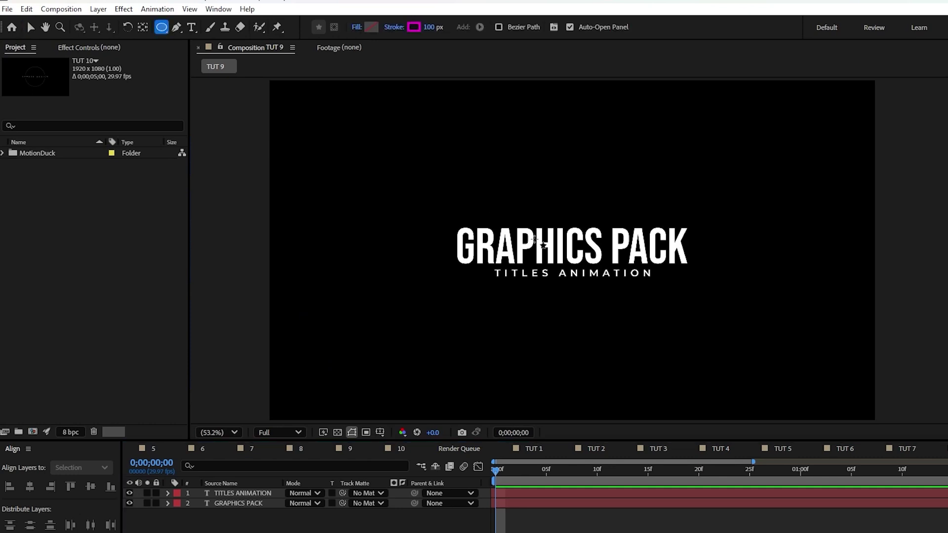
# Step: Draw a circle with a 100 px magenta stroke over the GRAPHICS PACK title, centre its anchor point, and centre it in the composition
pyautogui.moveTo(575, 249); pyautogui.dragTo(606, 324)
pyautogui.press('v')
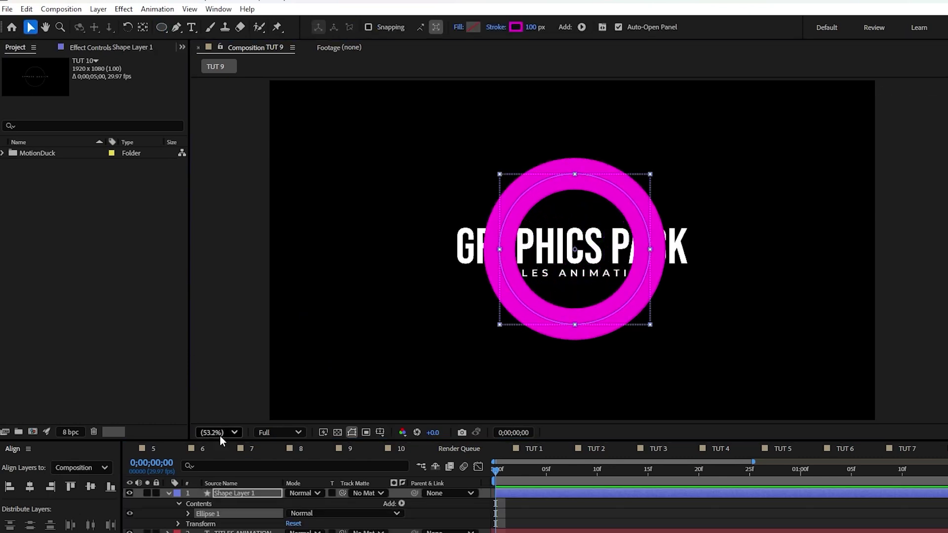
pyautogui.click(232, 494)
pyautogui.keyDown('ctrl'); pyautogui.doubleClick(143, 28); pyautogui.keyUp('ctrl')
pyautogui.click(30, 487)
pyautogui.click(91, 487)
pyautogui.click(169, 493)
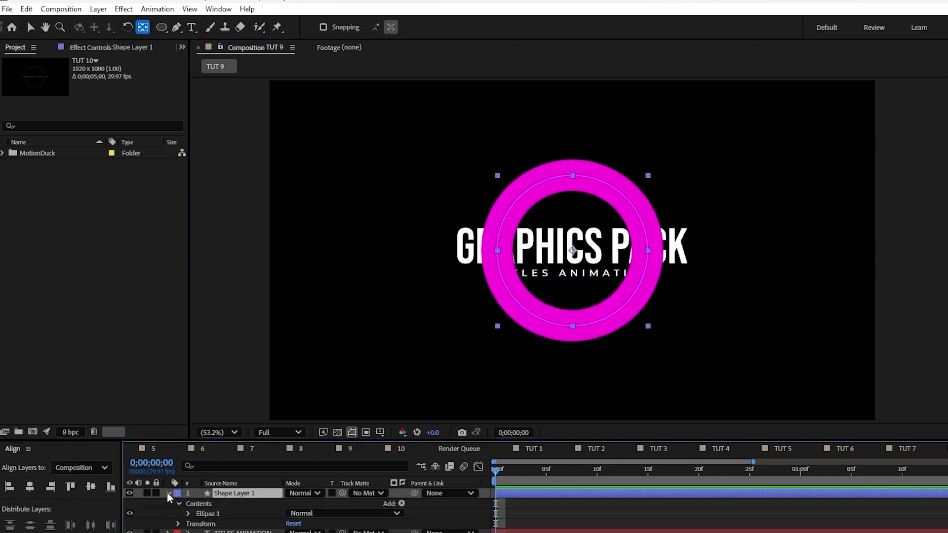
pyautogui.click(170, 526)
# Step: Set up the Rectangle tool with a solid colour fill and no stroke
pyautogui.moveTo(163, 28); pyautogui.dragTo(199, 29)
pyautogui.click(356, 27)
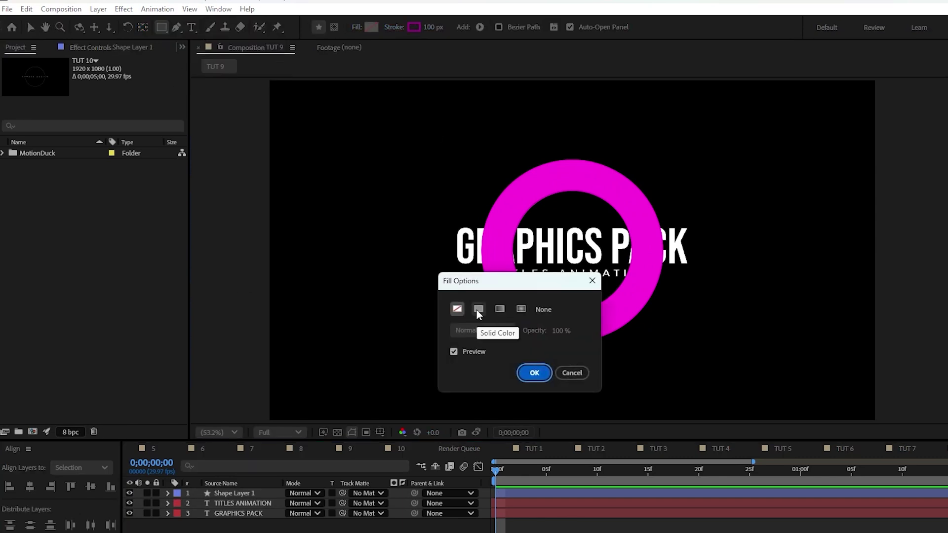
pyautogui.click(477, 310)
pyautogui.click(534, 373)
pyautogui.click(393, 28)
pyautogui.click(458, 309)
pyautogui.click(537, 372)
pyautogui.click(544, 372)
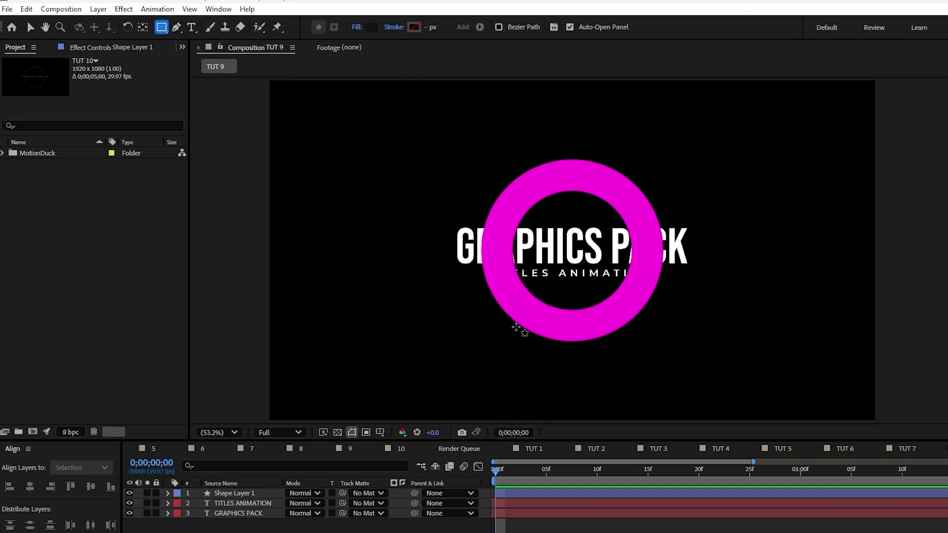
# Step: Draw a rectangle covering both title lines, centre its anchor point, and centre it horizontally in the composition
pyautogui.moveTo(438, 214); pyautogui.dragTo(710, 284)
pyautogui.click(31, 27)
pyautogui.click(142, 27)
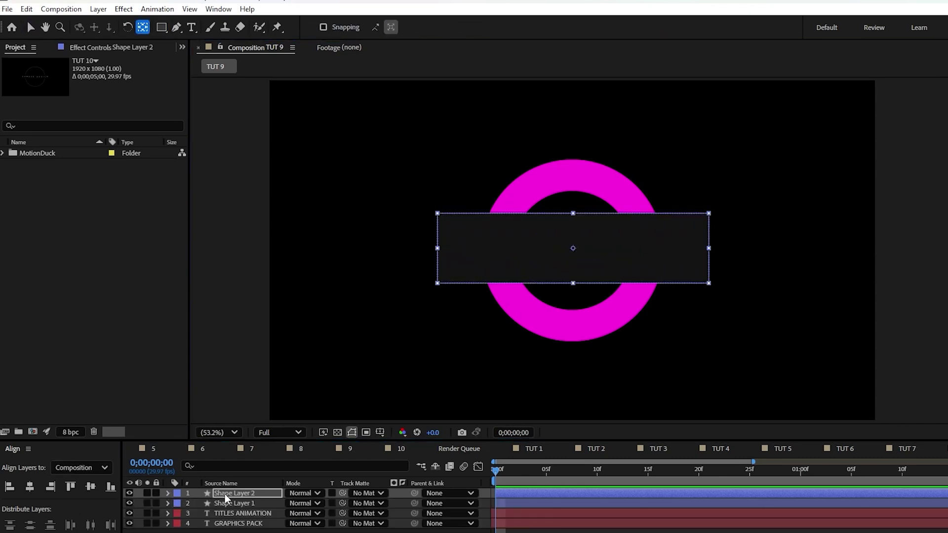
pyautogui.click(225, 494)
pyautogui.doubleClick(145, 29)
pyautogui.click(30, 488)
pyautogui.click(461, 307)
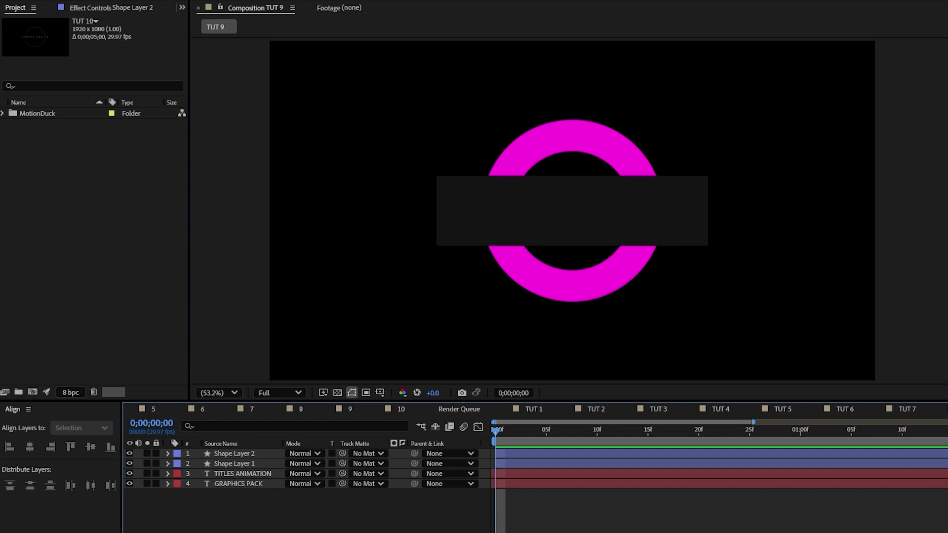
# Step: Use the rectangle layer as an inverted track matte for the magenta circle layer
pyautogui.click(234, 503)
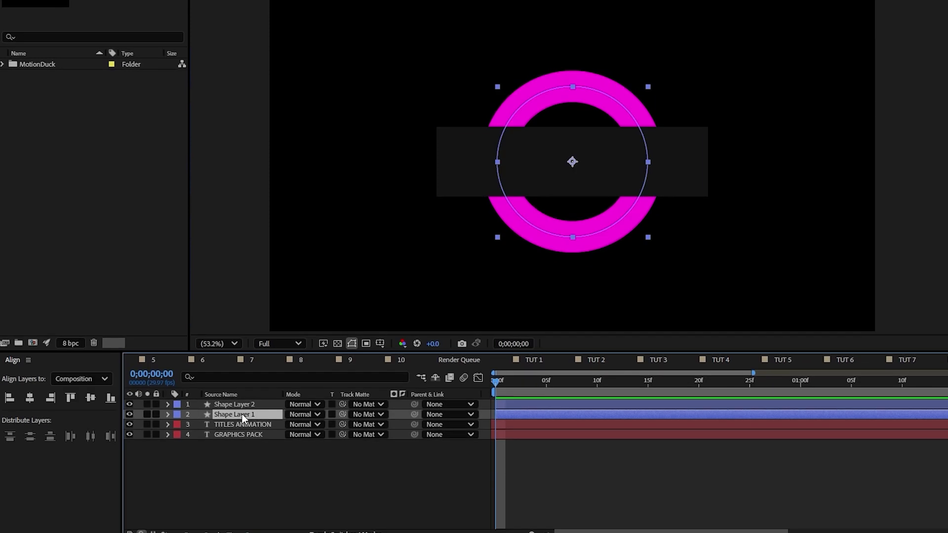
pyautogui.click(368, 414)
pyautogui.click(395, 446)
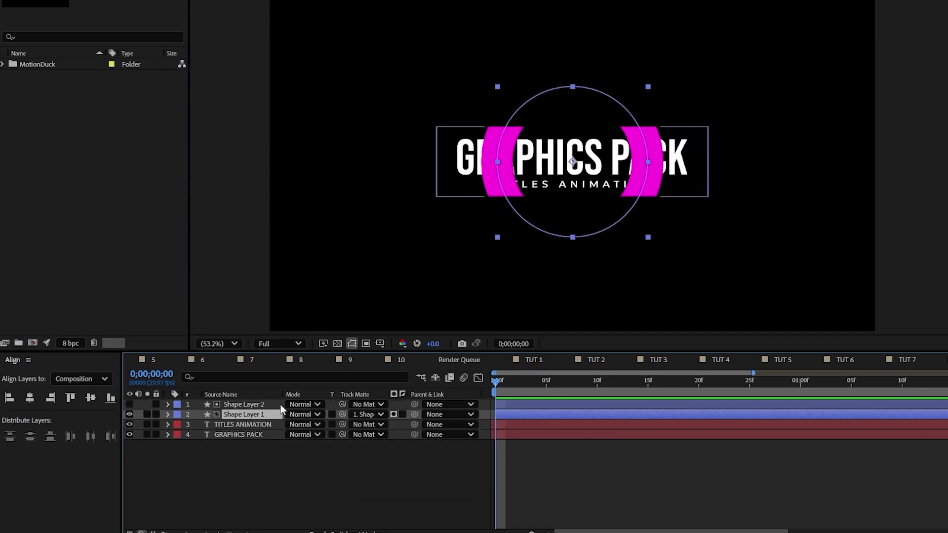
pyautogui.click(402, 416)
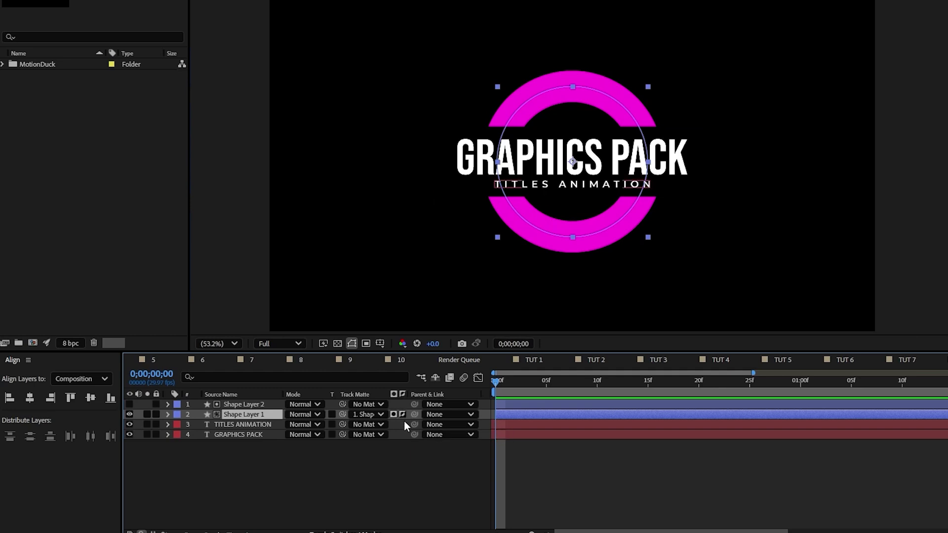
pyautogui.click(435, 472)
pyautogui.click(247, 405)
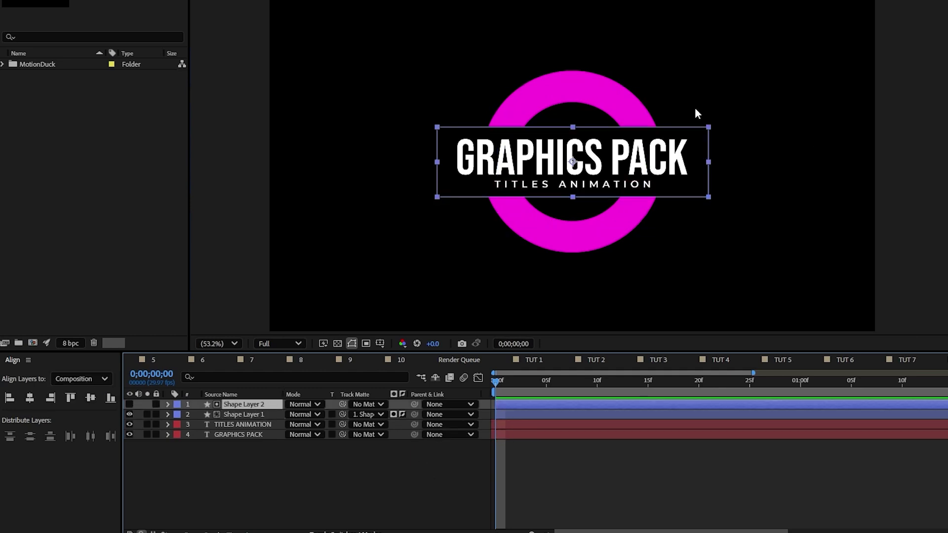
pyautogui.click(359, 487)
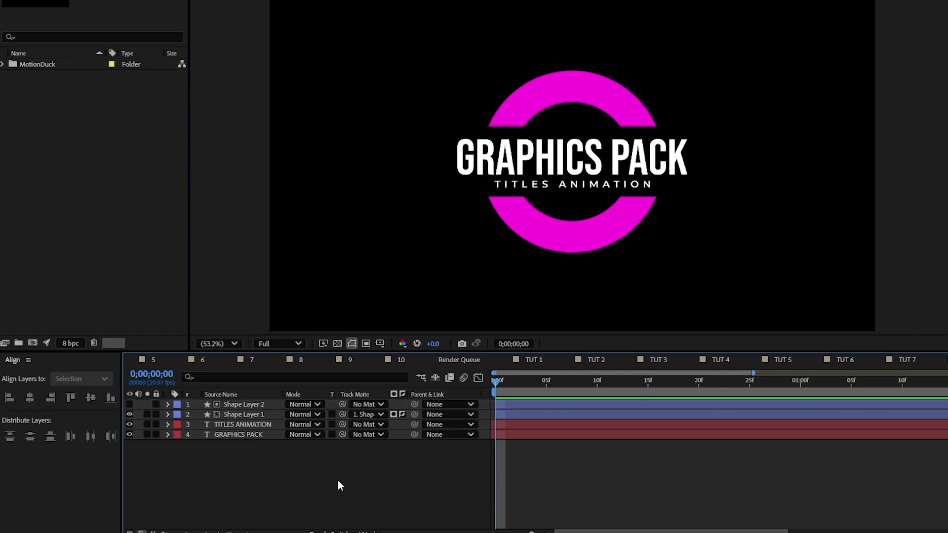
# Step: Add Trim Paths to the circle layer and keyframe Offset and an End of 0% at the first frame
pyautogui.click(198, 414)
pyautogui.click(168, 414)
pyautogui.click(402, 426)
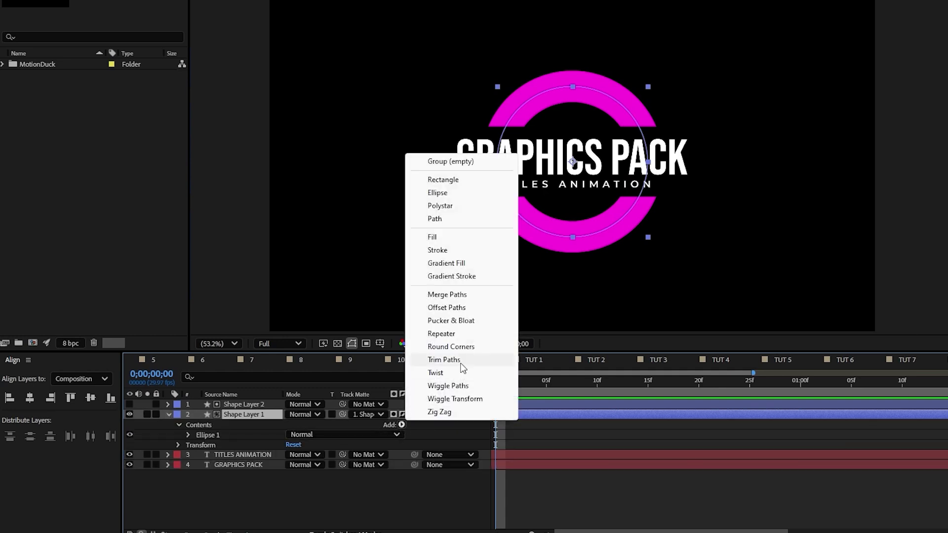
pyautogui.click(442, 360)
pyautogui.click(188, 445)
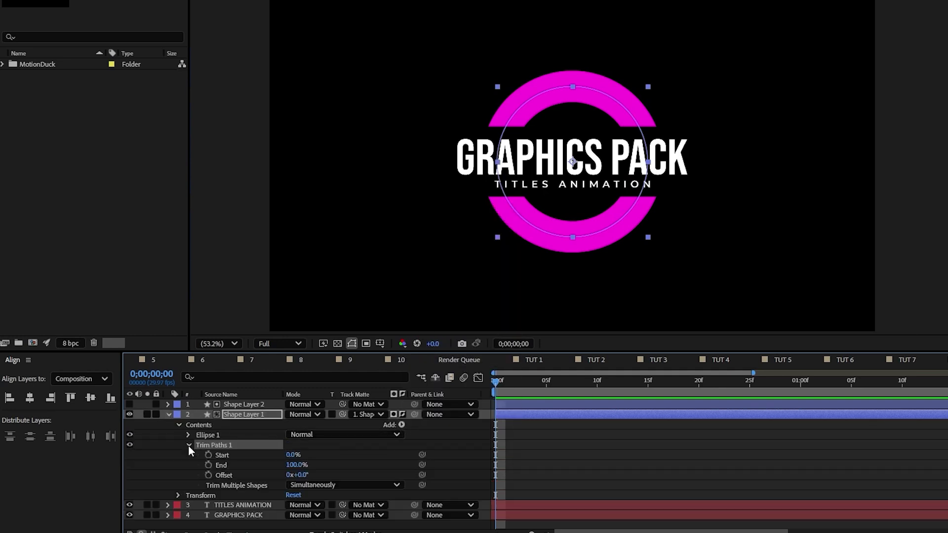
pyautogui.click(209, 465)
pyautogui.click(208, 475)
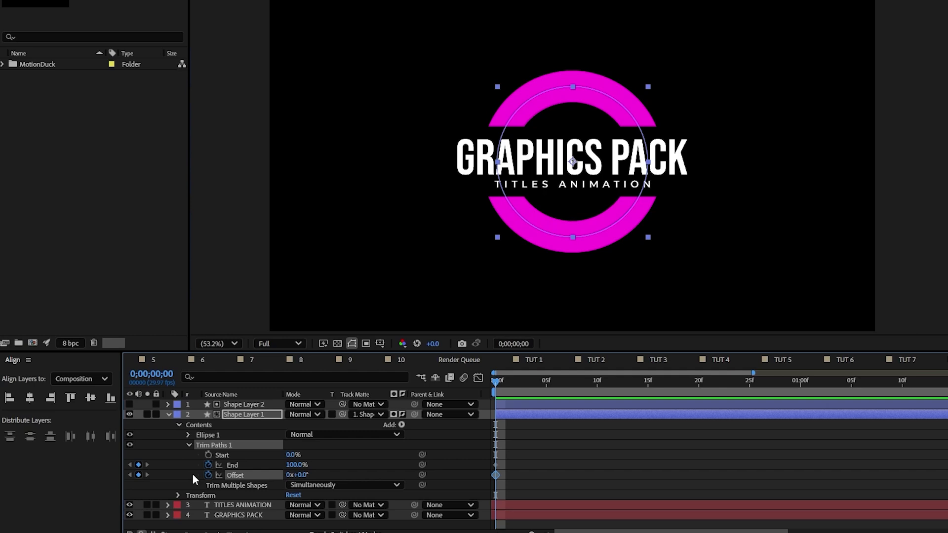
pyautogui.moveTo(297, 464); pyautogui.dragTo(360, 462)
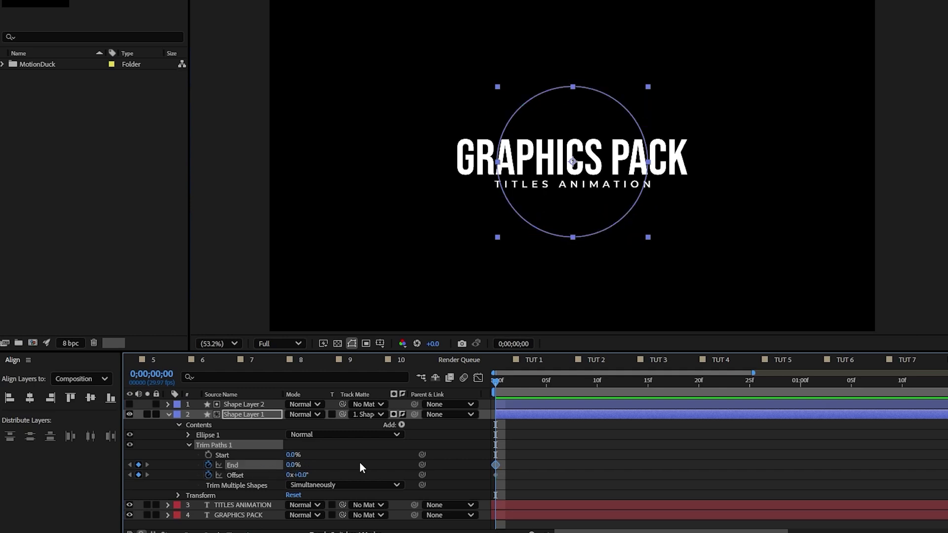
# Step: Set the circle's Trim Paths End to 100% and Offset to 180° at 1 second
pyautogui.hotkey('shift', 'pagedown')
pyautogui.hotkey('shift', 'pagedown')
pyautogui.hotkey('shift', 'pagedown')
pyautogui.moveTo(293, 464); pyautogui.dragTo(359, 461)
pyautogui.click(302, 475)
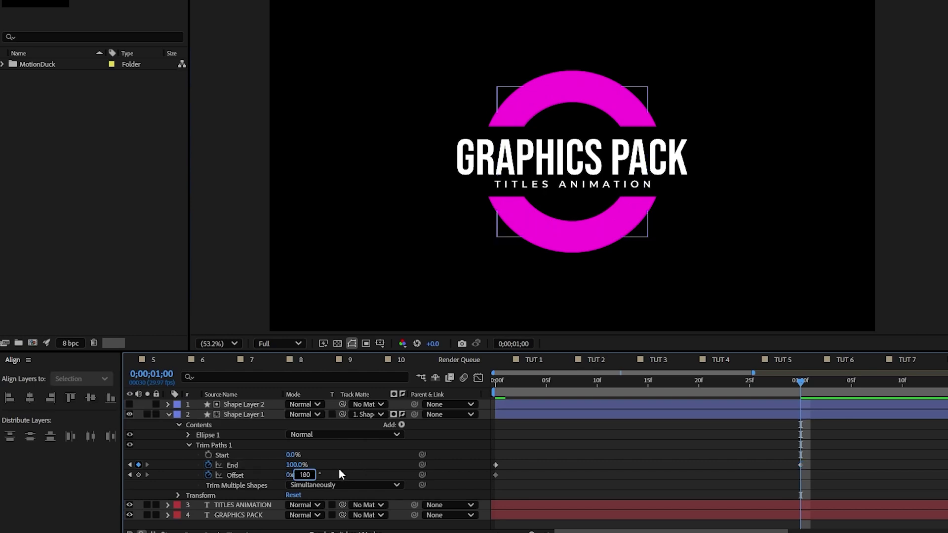
pyautogui.press('Return')
# Step: Apply Easy Ease to the End and Offset keyframes and lengthen the ease handles at both ends in the speed graph
pyautogui.moveTo(839, 451); pyautogui.dragTo(494, 500)
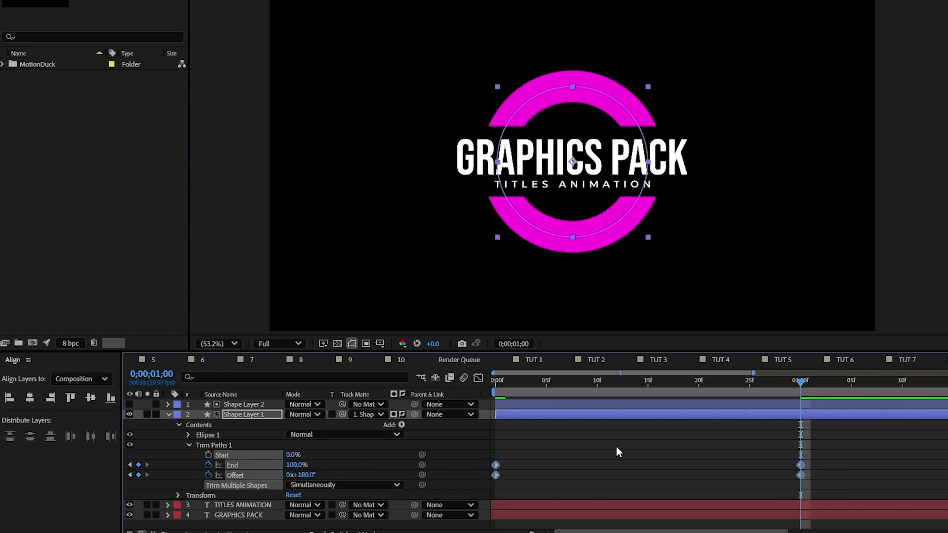
pyautogui.press('F9')
pyautogui.hotkey('shift', 'F3')
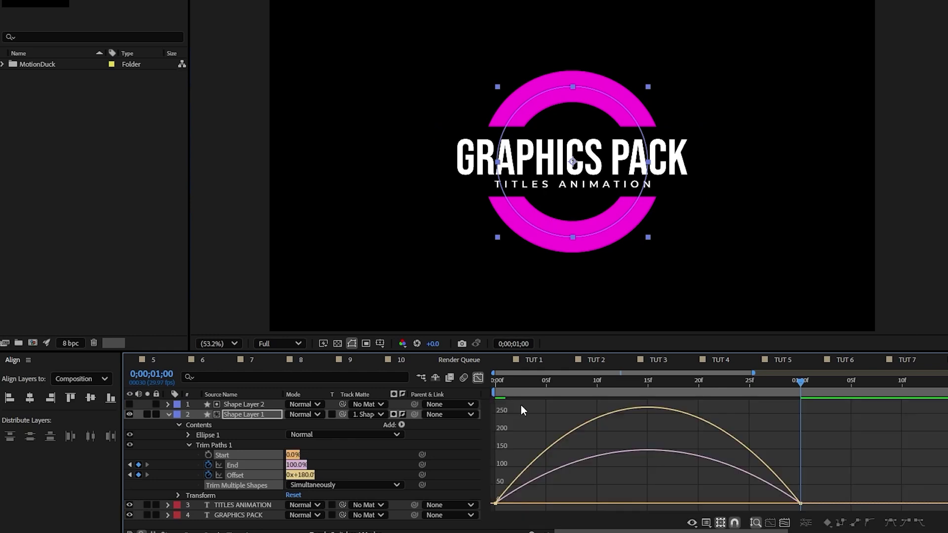
pyautogui.moveTo(785, 509); pyautogui.dragTo(677, 500)
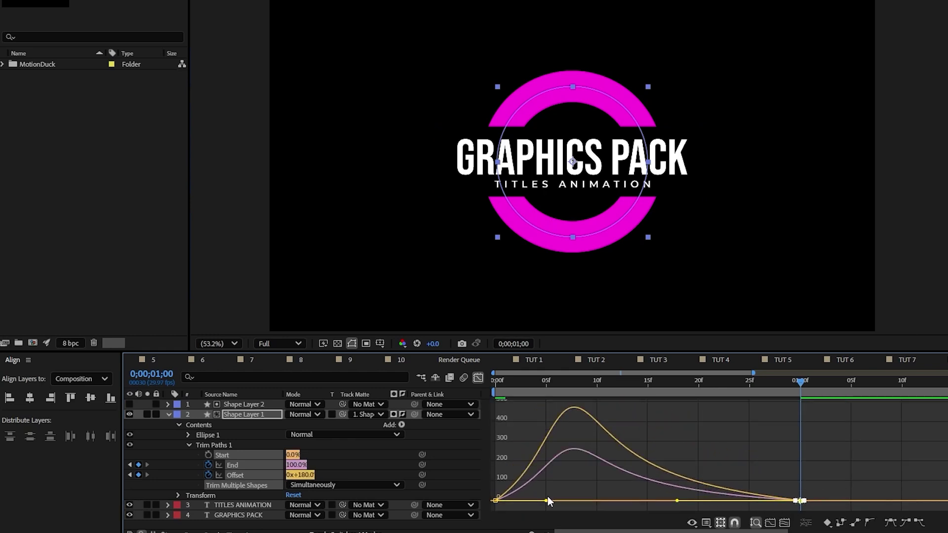
pyautogui.moveTo(547, 502); pyautogui.dragTo(619, 500)
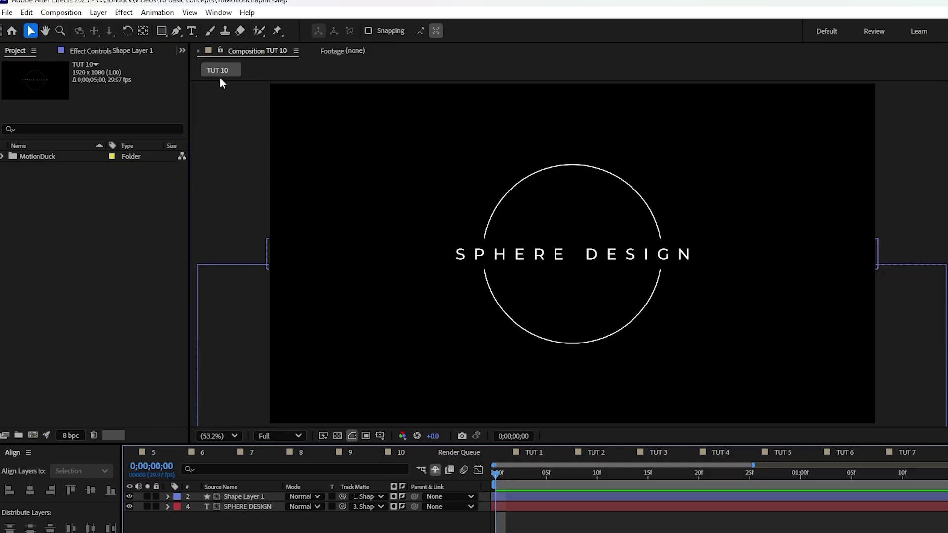
# Step: Draw a vertical 3 px white line through the SPHERE DESIGN circle, centre its anchor point, and align it to the composition centre
pyautogui.press('g')
pyautogui.click(573, 136)
pyautogui.click(573, 374)
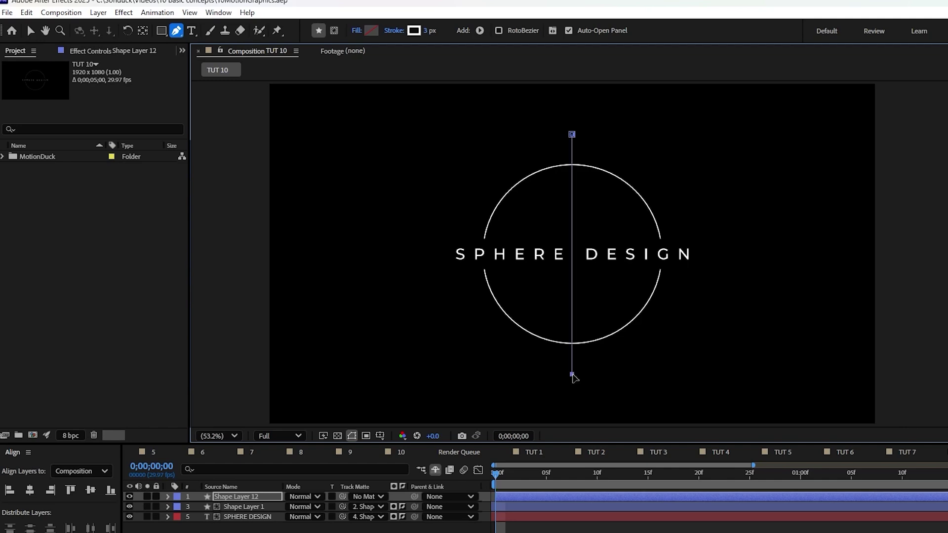
pyautogui.click(146, 33)
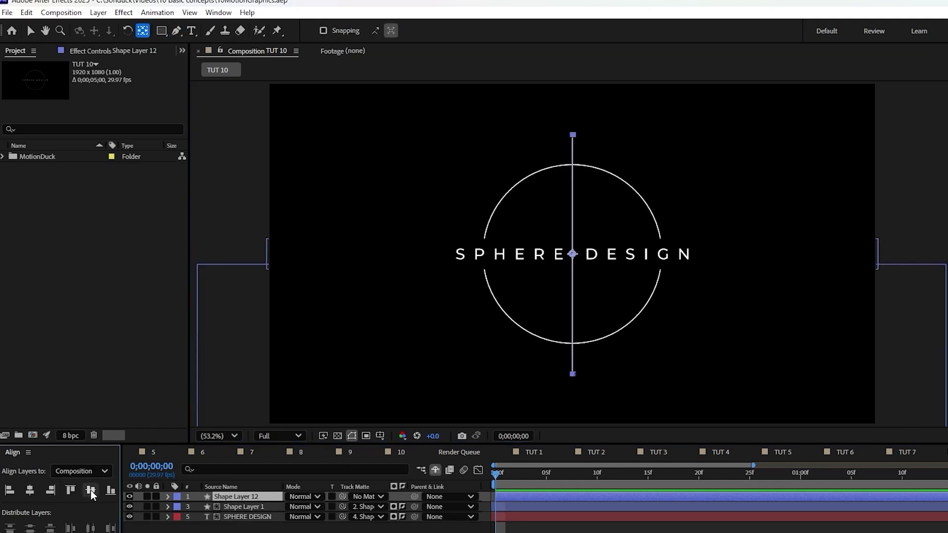
pyautogui.click(257, 528)
# Step: Set the line layer's Rotation to 45°
pyautogui.click(237, 497)
pyautogui.press('r')
pyautogui.click(300, 507)
pyautogui.write('45')
pyautogui.press('Return')
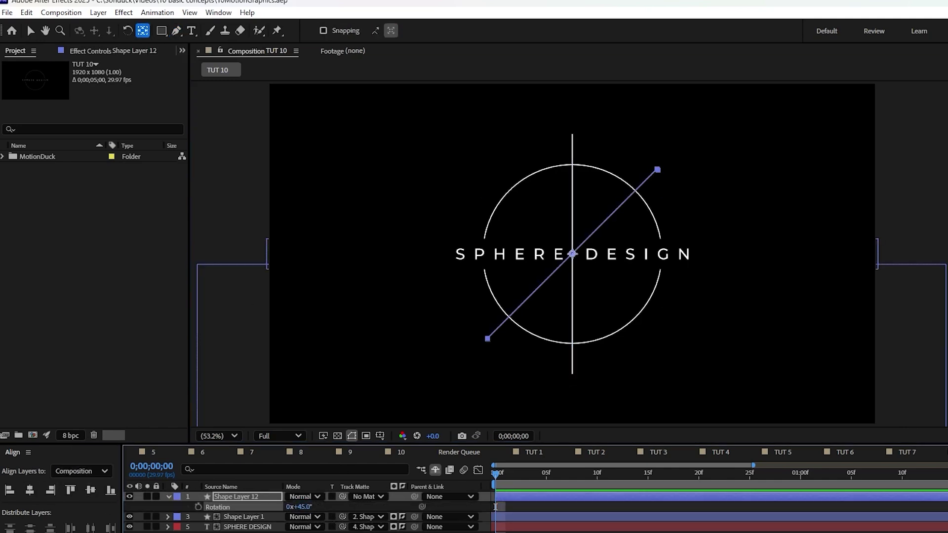
pyautogui.click(232, 532)
pyautogui.click(168, 497)
# Step: Duplicate the circle layer Shape Layer 1 and give the copy a solid colour fill
pyautogui.click(249, 509)
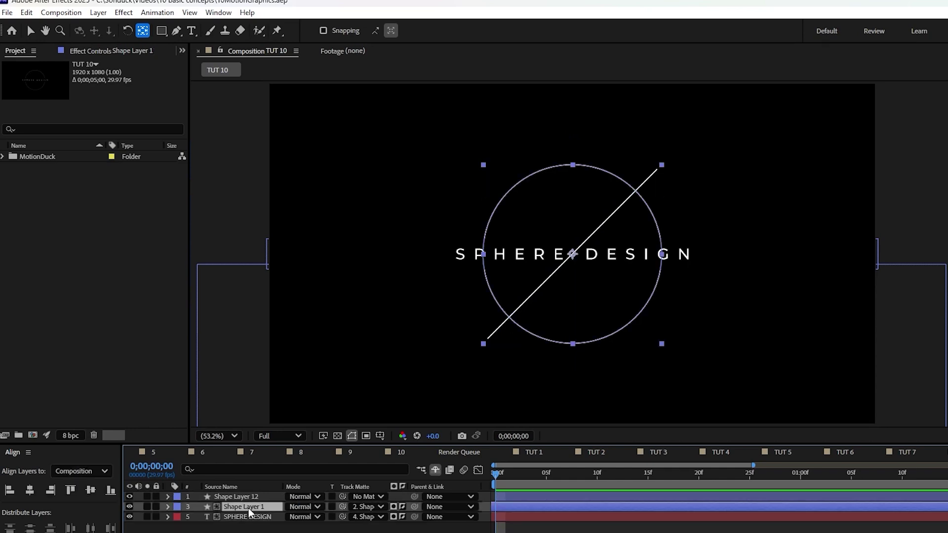
pyautogui.hotkey('ctrl', 'd')
pyautogui.press('s')
pyautogui.press('q')
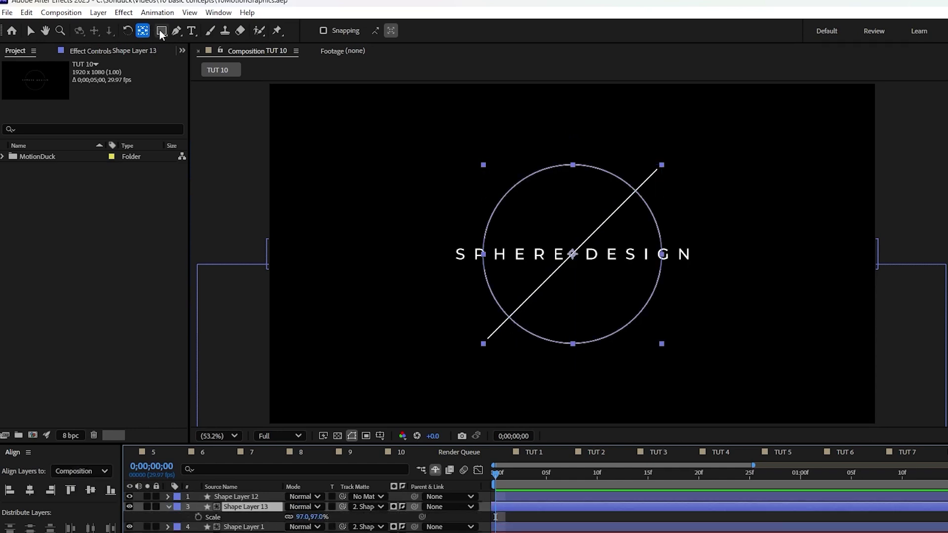
pyautogui.click(357, 30)
pyautogui.click(479, 312)
pyautogui.click(533, 376)
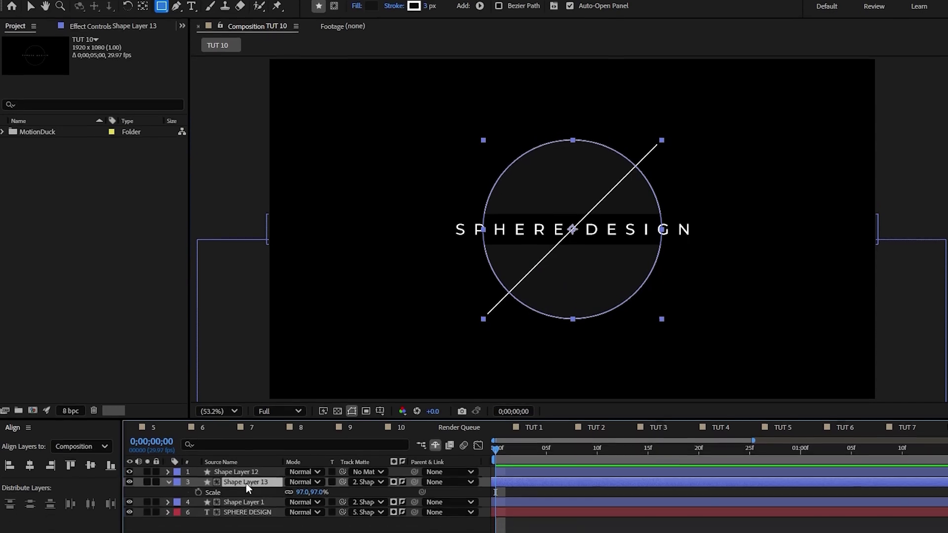
# Step: Scale the filled circle copy up to 111%
pyautogui.moveTo(318, 516); pyautogui.dragTo(329, 517)
pyautogui.click(291, 478)
pyautogui.click(231, 421)
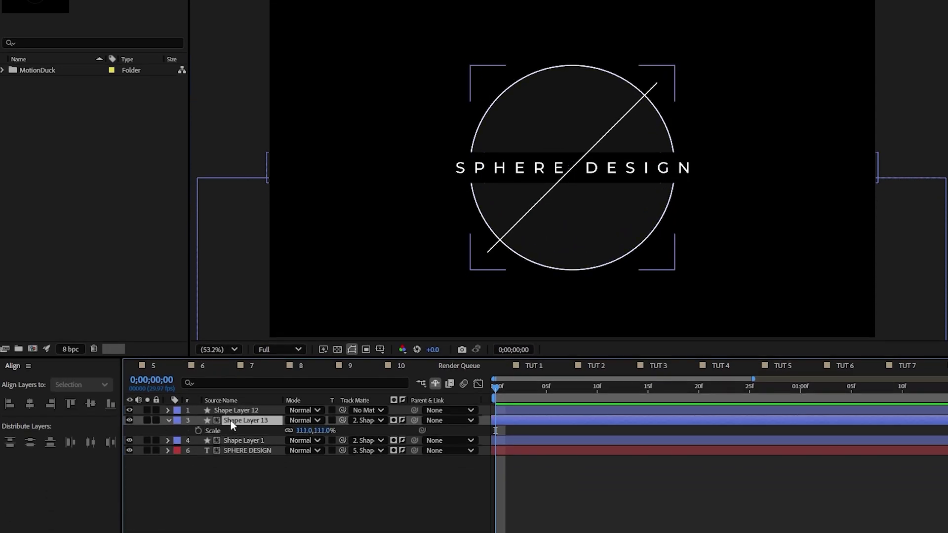
pyautogui.click(241, 440)
pyautogui.click(240, 421)
pyautogui.click(242, 440)
pyautogui.click(241, 422)
pyautogui.click(169, 421)
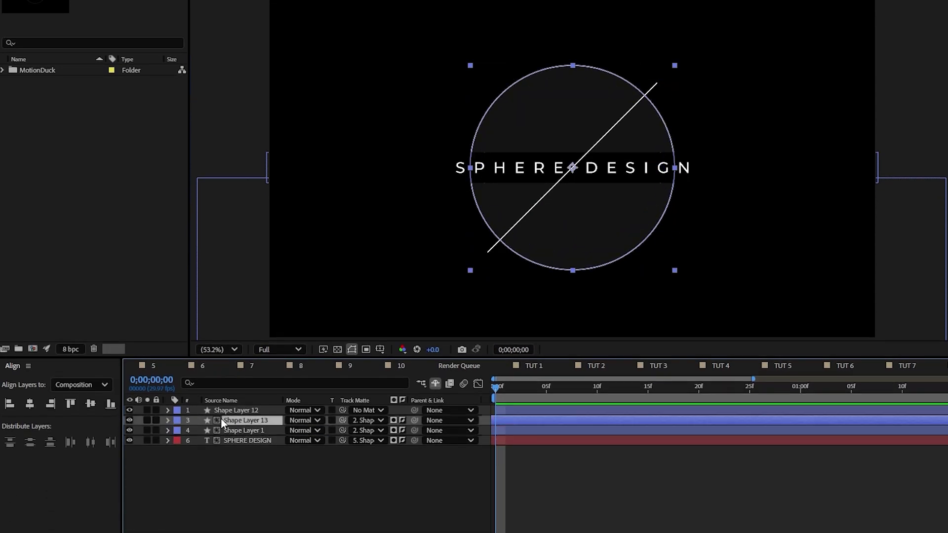
# Step: Set Shape Layer 13 as the diagonal line's track matte and invert the matte
pyautogui.click(372, 412)
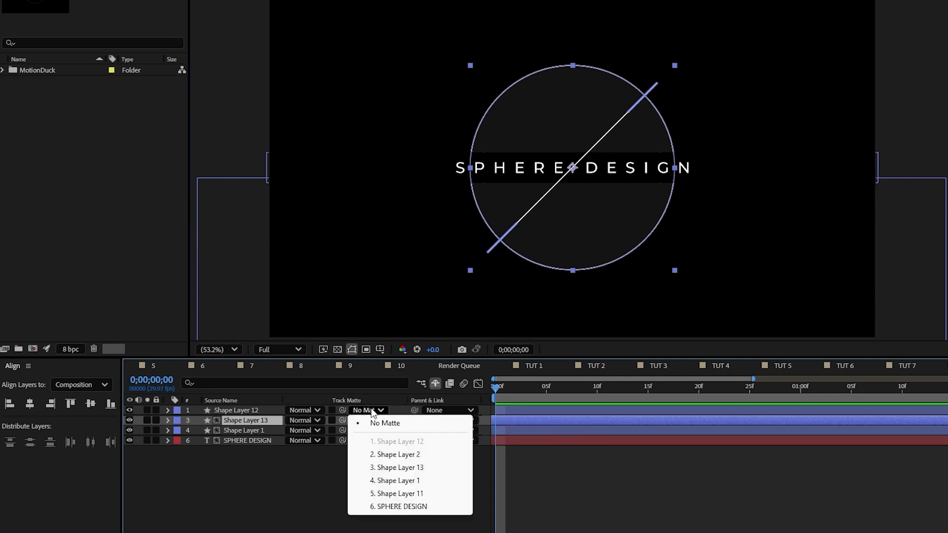
pyautogui.click(400, 468)
pyautogui.click(402, 420)
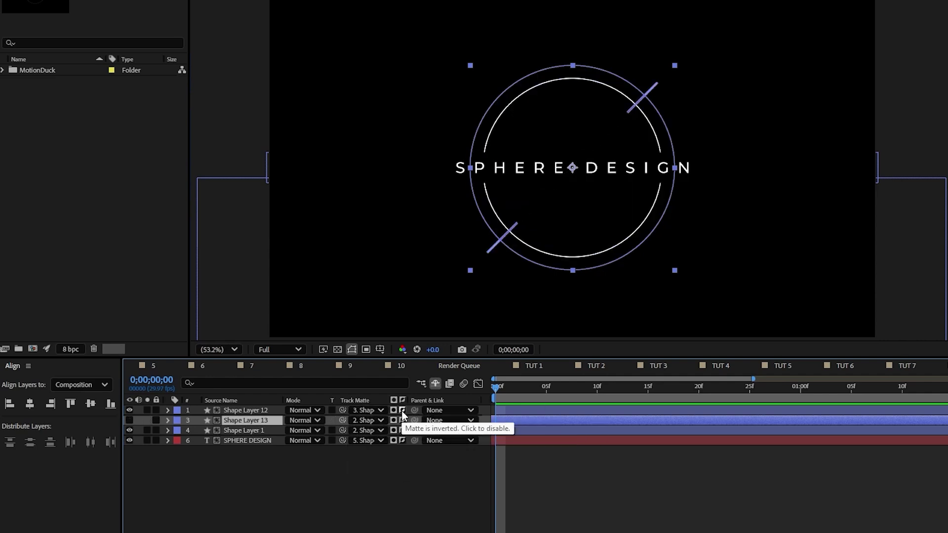
pyautogui.click(393, 502)
# Step: Add Trim Paths to the diagonal line layer and keyframe its End at 0% at the first frame
pyautogui.click(245, 410)
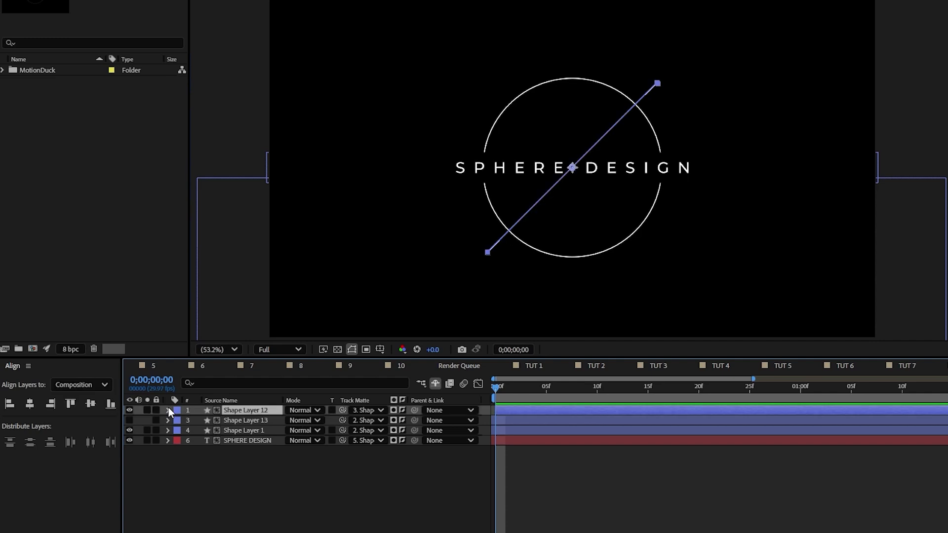
pyautogui.click(168, 411)
pyautogui.click(401, 421)
pyautogui.click(419, 355)
pyautogui.click(188, 441)
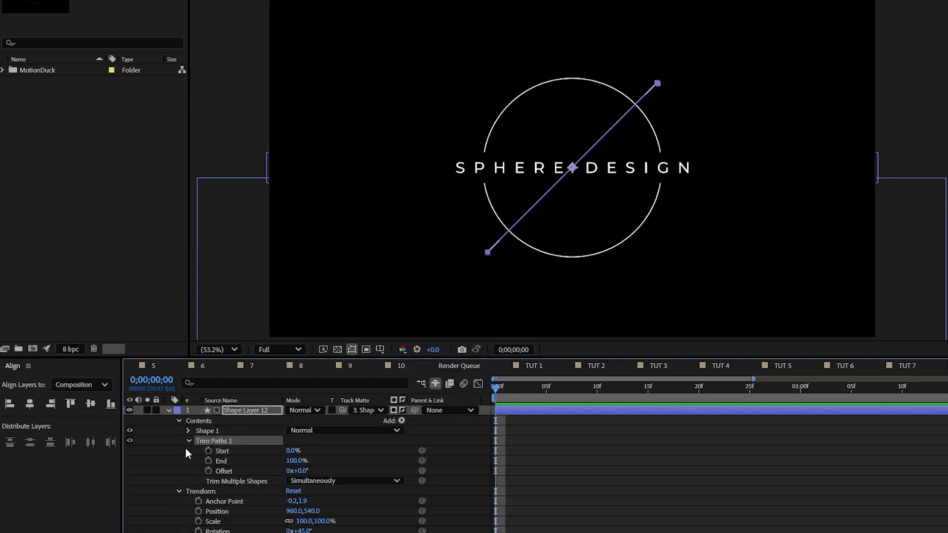
pyautogui.click(208, 461)
pyautogui.moveTo(294, 460); pyautogui.dragTo(165, 467)
# Step: Set the line's Trim Paths End to 100% at 1 second, apply Easy Ease to both End keyframes, and preview the animation
pyautogui.hotkey('shift', 'pagedown')
pyautogui.hotkey('shift', 'pagedown')
pyautogui.hotkey('shift', 'pagedown')
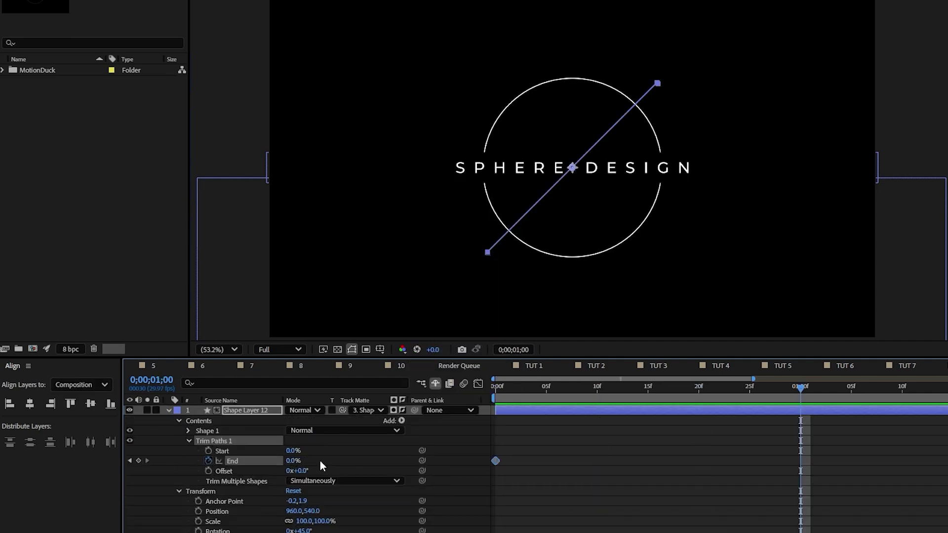
pyautogui.moveTo(320, 461); pyautogui.dragTo(642, 473)
pyautogui.click(642, 473)
pyautogui.moveTo(561, 397); pyautogui.dragTo(457, 420)
pyautogui.press('space')
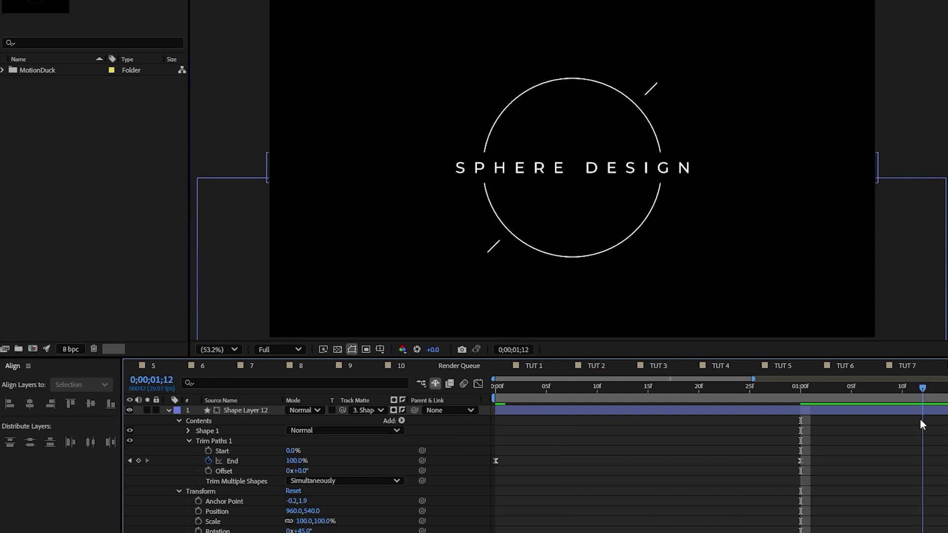
pyautogui.click(168, 410)
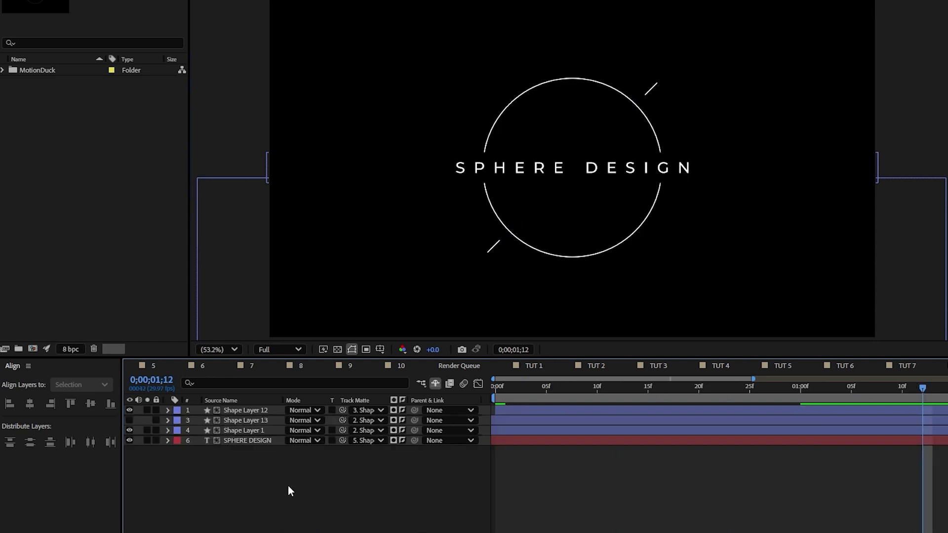